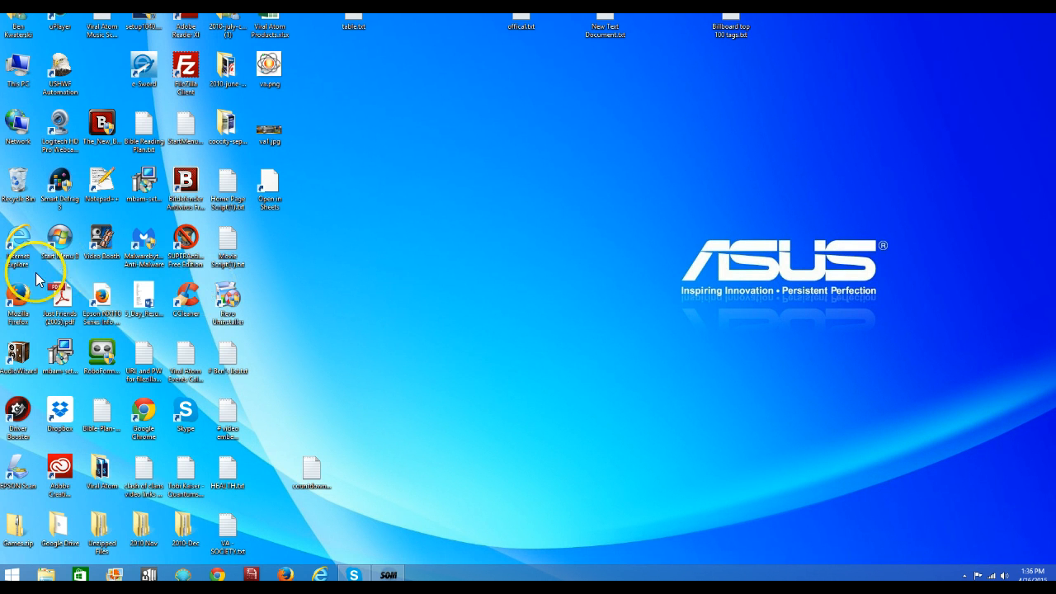
- Switch to Google Chrome and unpin the two pinned Viral Atom tabs
{"action": "left_click", "coordinate": [217, 575]}
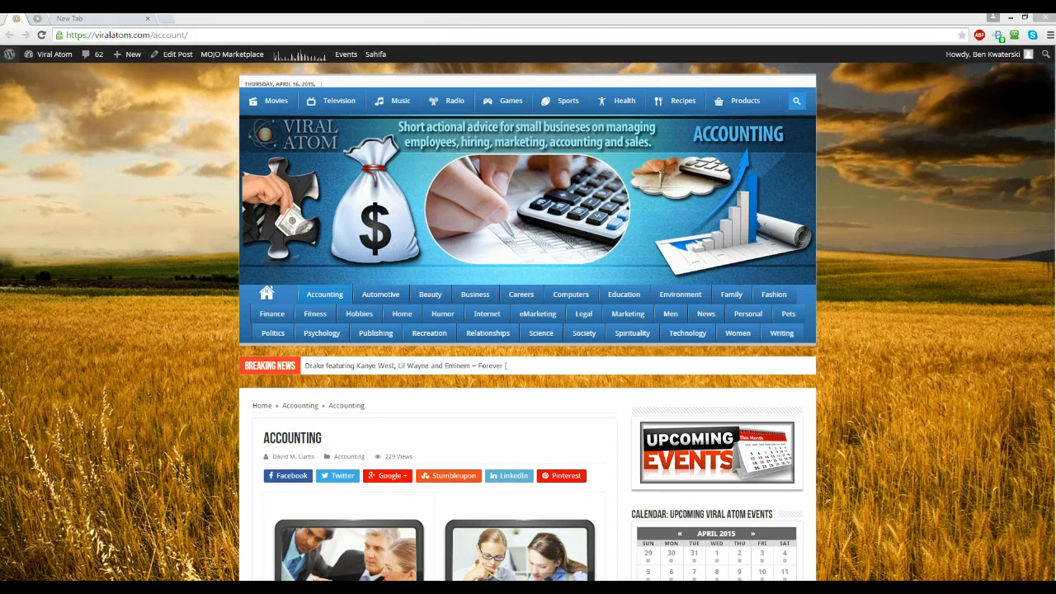
{"action": "left_click", "coordinate": [15, 19]}
{"action": "right_click", "coordinate": [15, 19]}
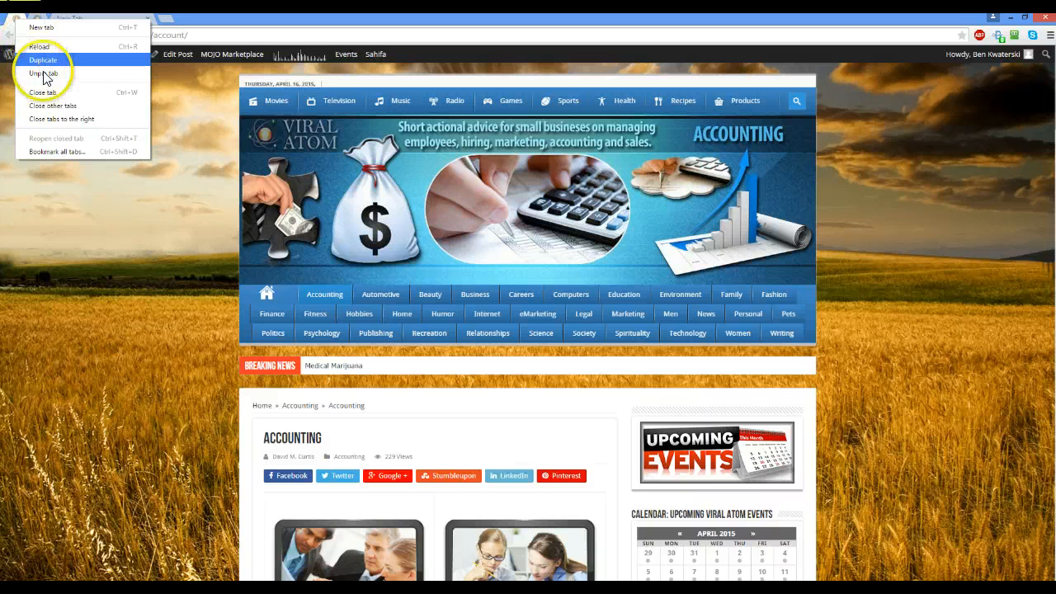
{"action": "left_click", "coordinate": [46, 74]}
{"action": "right_click", "coordinate": [13, 18]}
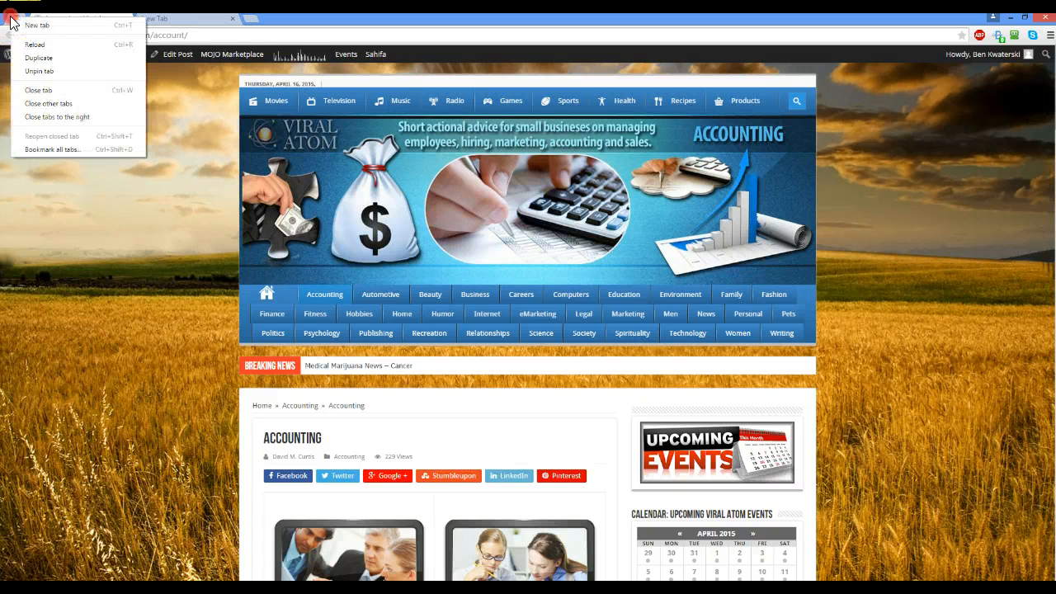
{"action": "left_click", "coordinate": [40, 72]}
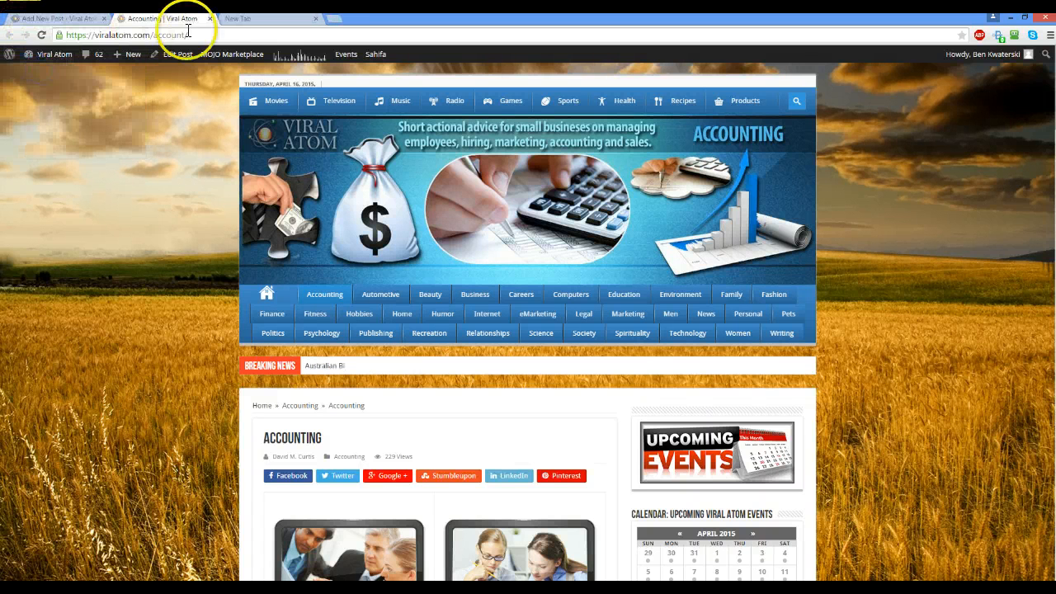
- Open the post Categories page in the browser tab that holds the Add New Post form
{"action": "left_click", "coordinate": [244, 19]}
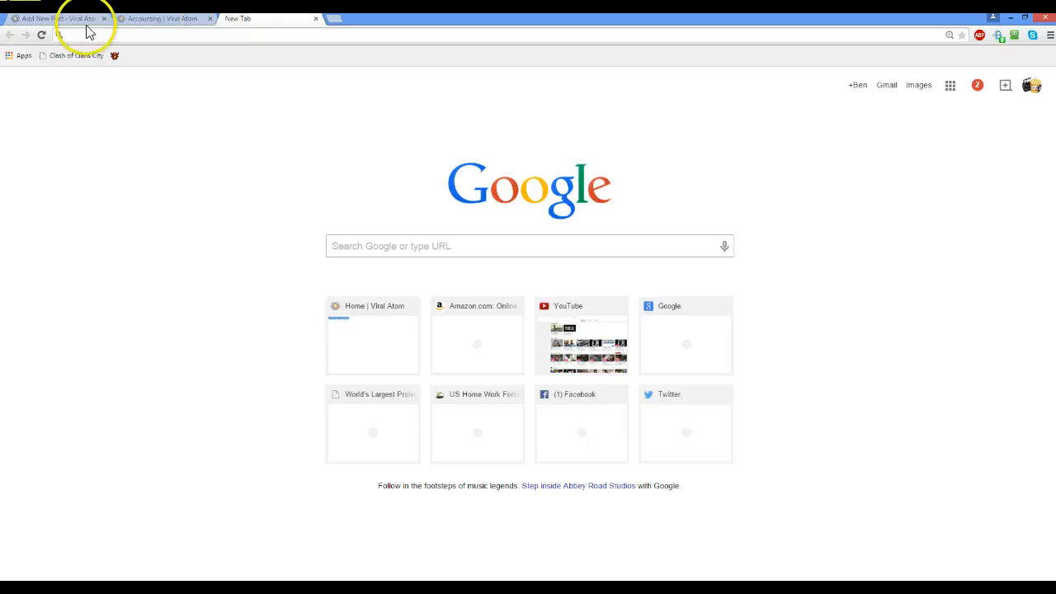
{"action": "left_click", "coordinate": [59, 20]}
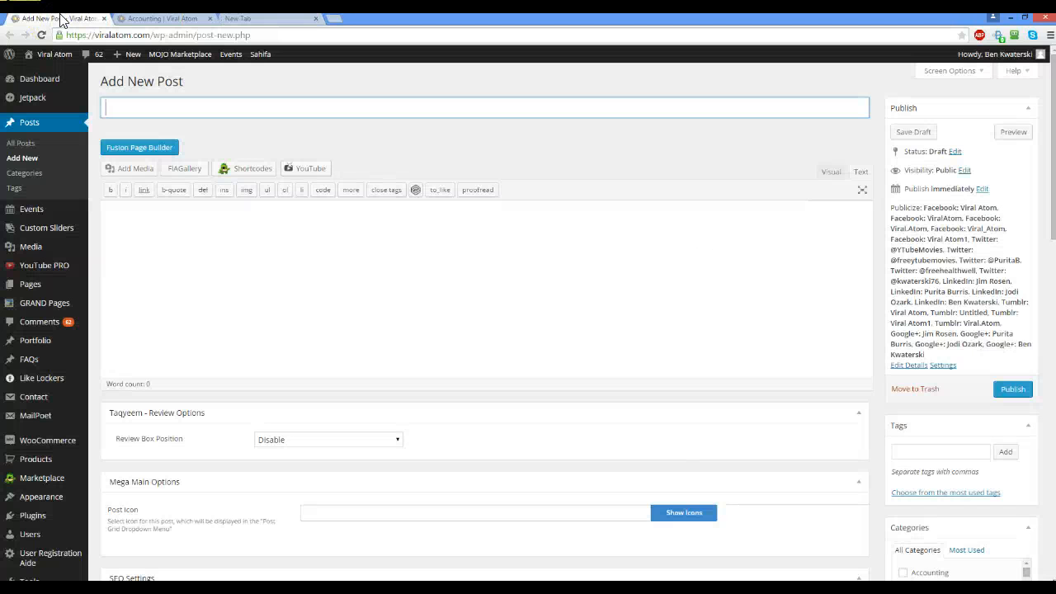
{"action": "left_click", "coordinate": [25, 173]}
{"action": "left_click", "coordinate": [25, 175]}
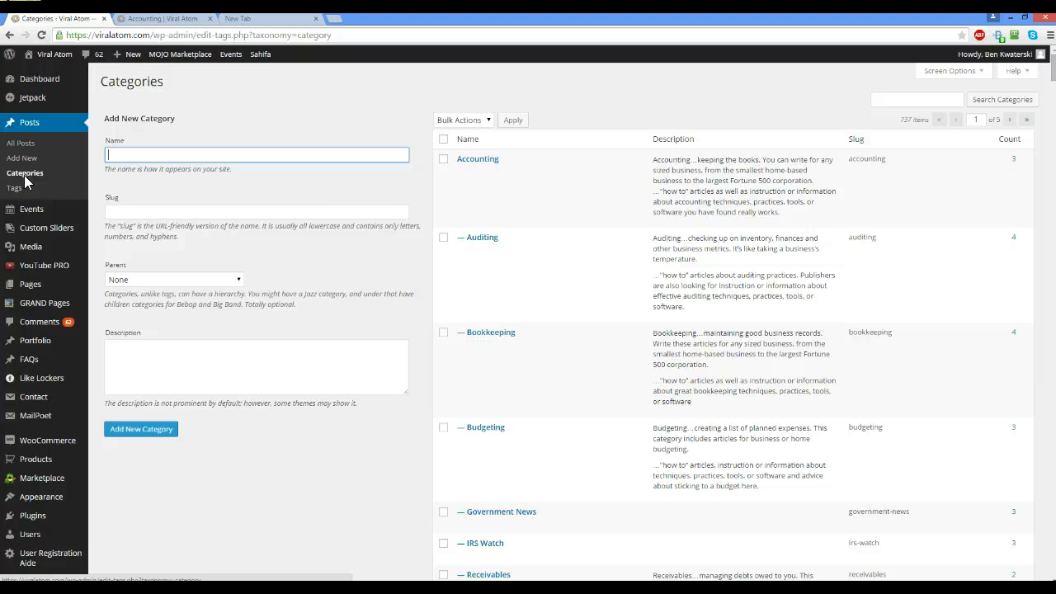
- Go from the Accounting page to the site's admin dashboard and open the Widgets management page
{"action": "left_click", "coordinate": [183, 19]}
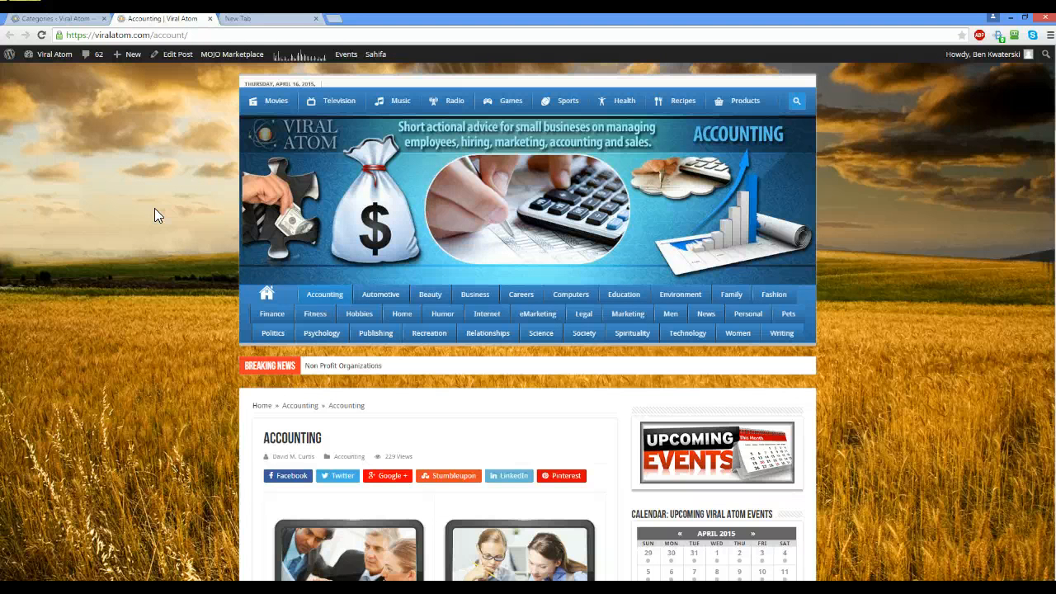
{"action": "left_click", "coordinate": [121, 185]}
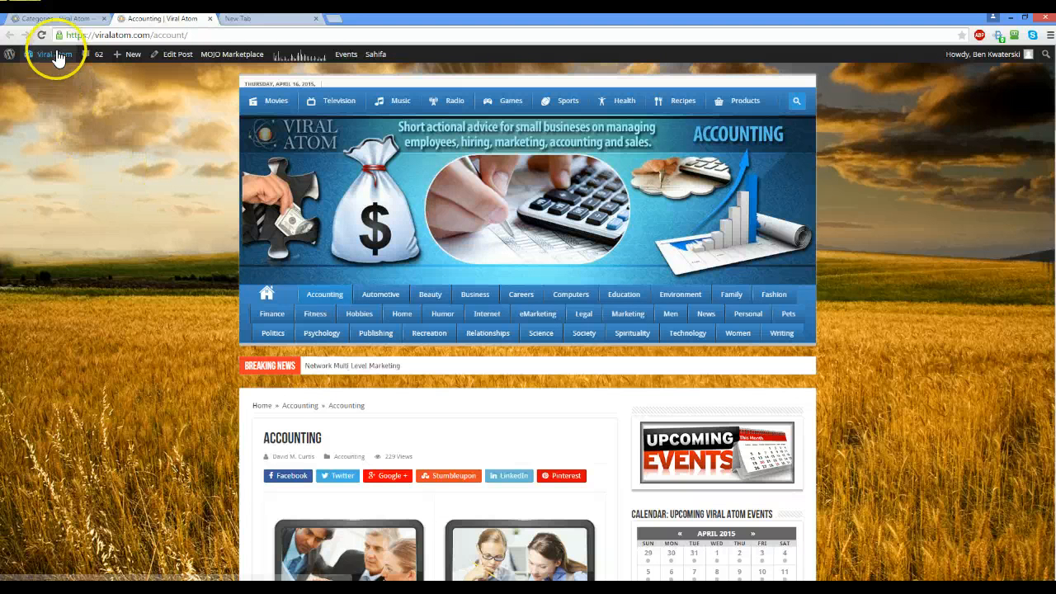
{"action": "mouse_move", "coordinate": [58, 56]}
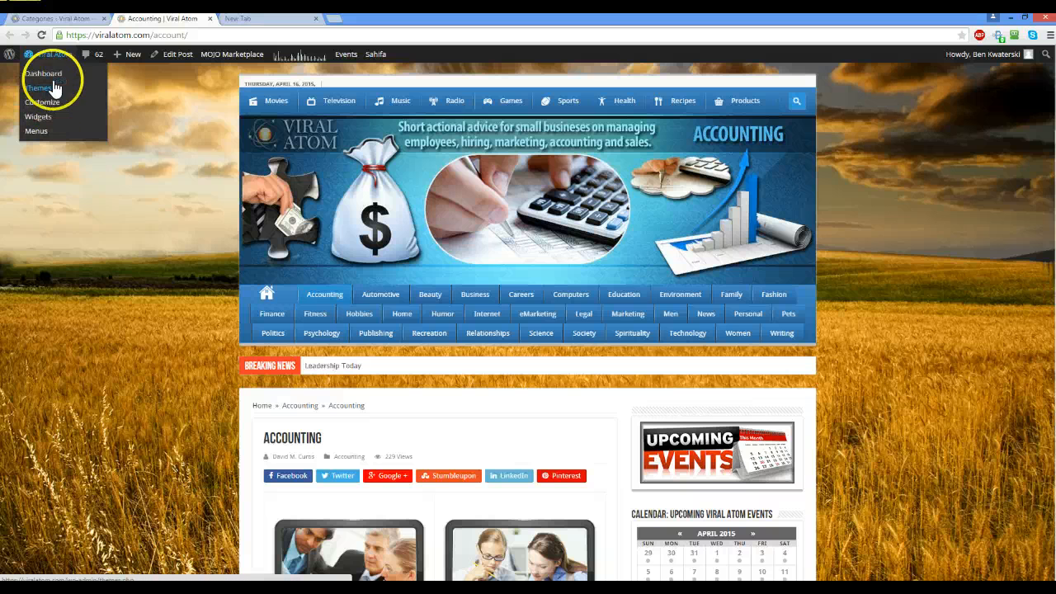
{"action": "left_click", "coordinate": [55, 54]}
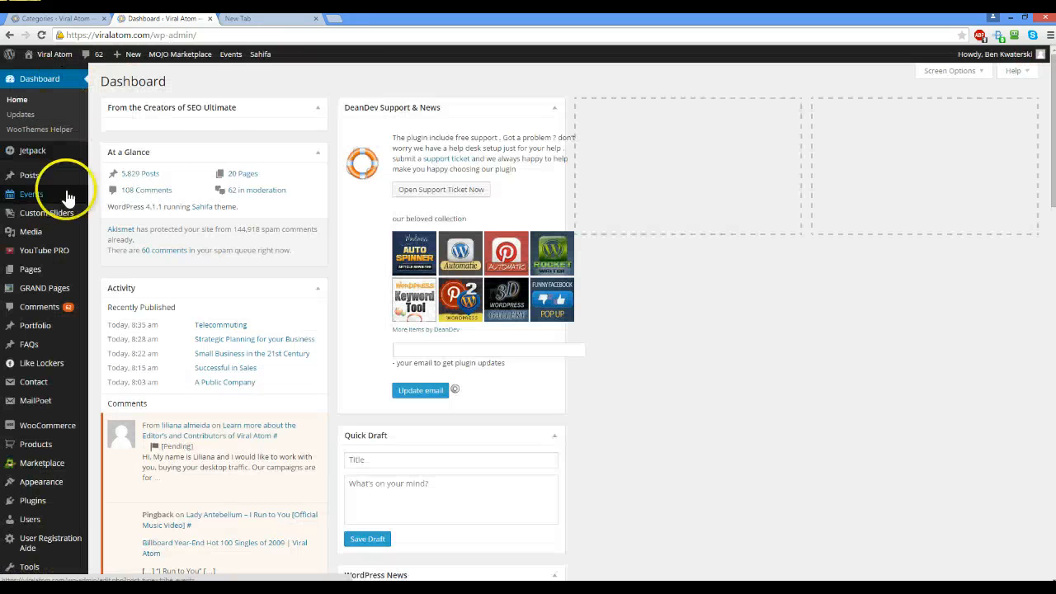
{"action": "mouse_move", "coordinate": [58, 429]}
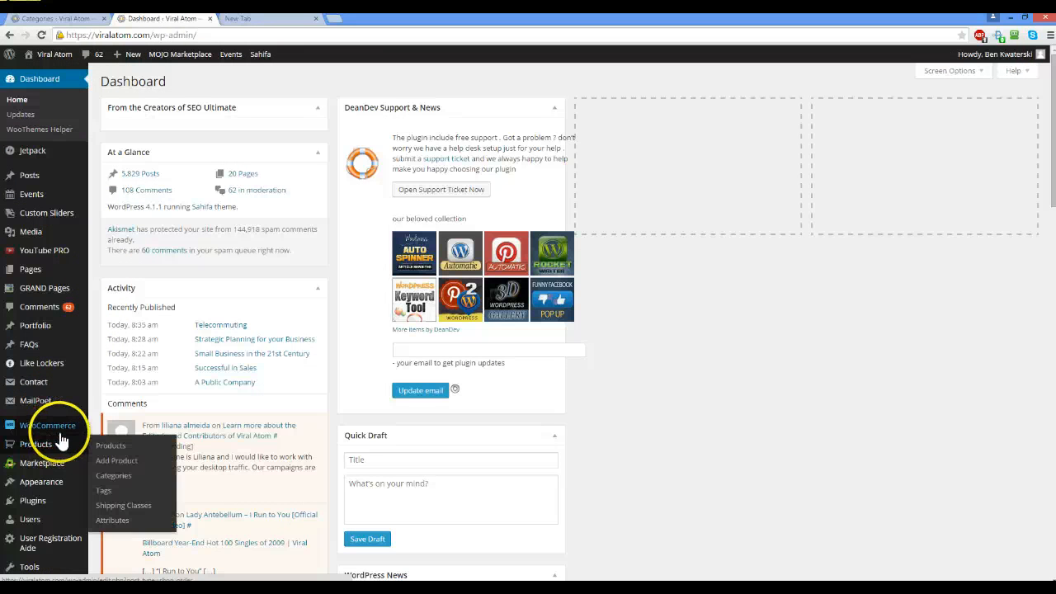
{"action": "scroll", "coordinate": [61, 442], "scroll_direction": "down", "scroll_amount": 1}
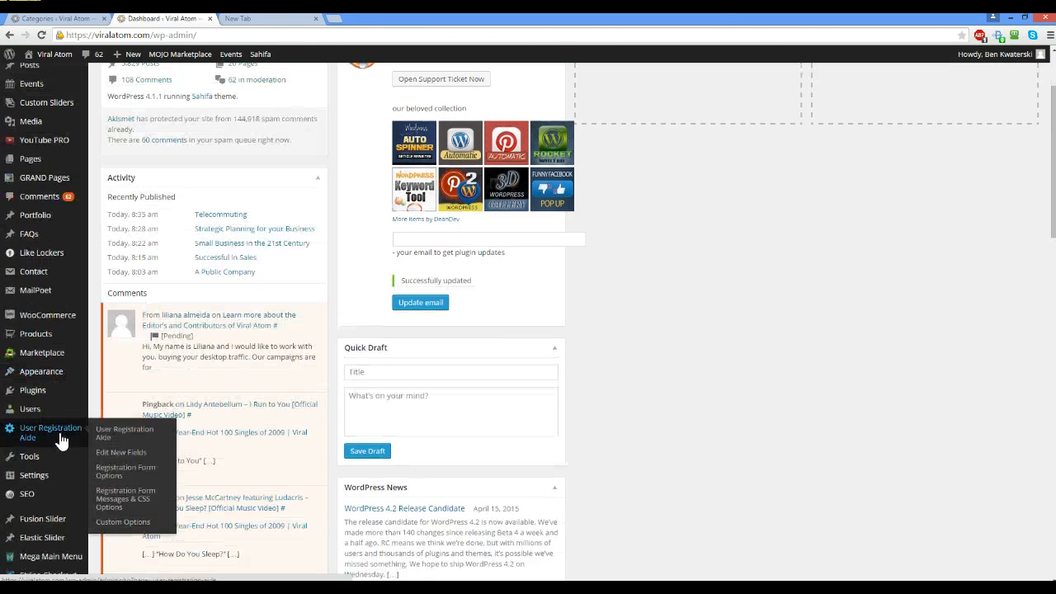
{"action": "mouse_move", "coordinate": [40, 372]}
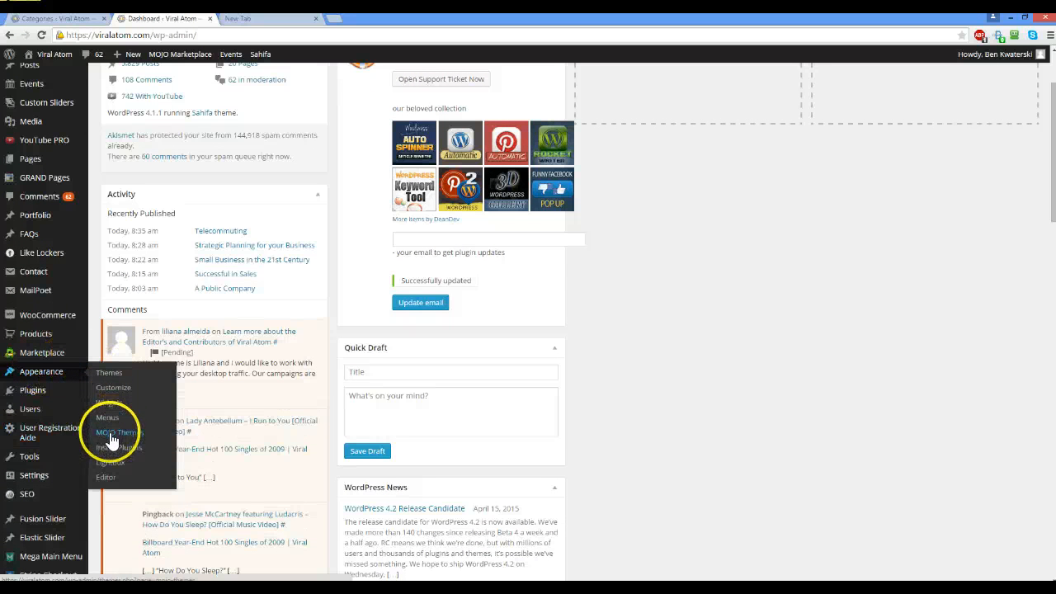
{"action": "left_click", "coordinate": [113, 404]}
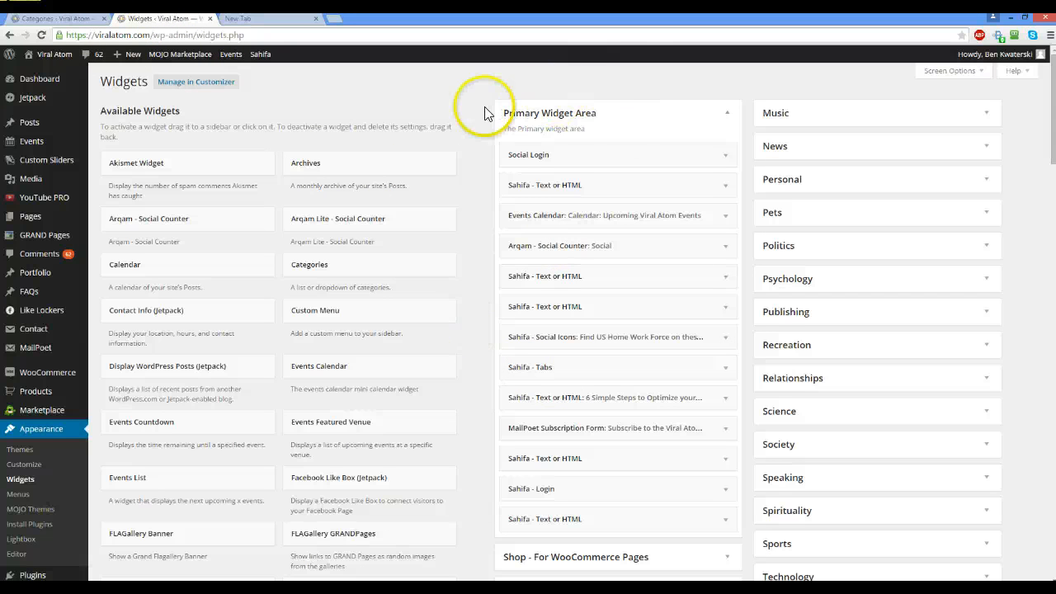
- Collapse the Primary Widget Area and expand the Environment widget area
{"action": "left_click", "coordinate": [727, 115]}
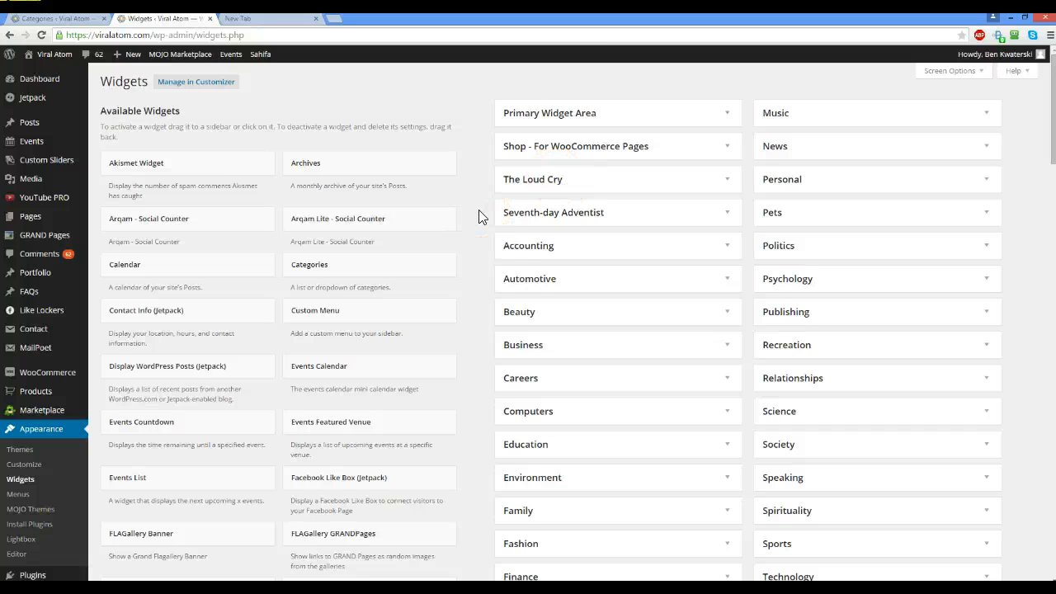
{"action": "scroll", "coordinate": [483, 216], "scroll_direction": "down", "scroll_amount": 2}
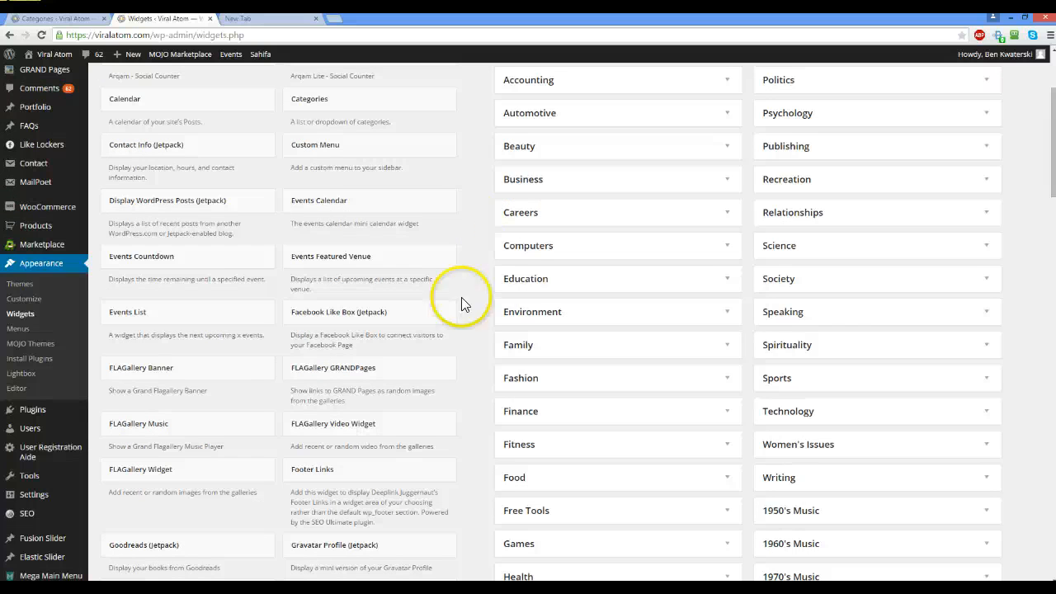
{"action": "left_click", "coordinate": [728, 312]}
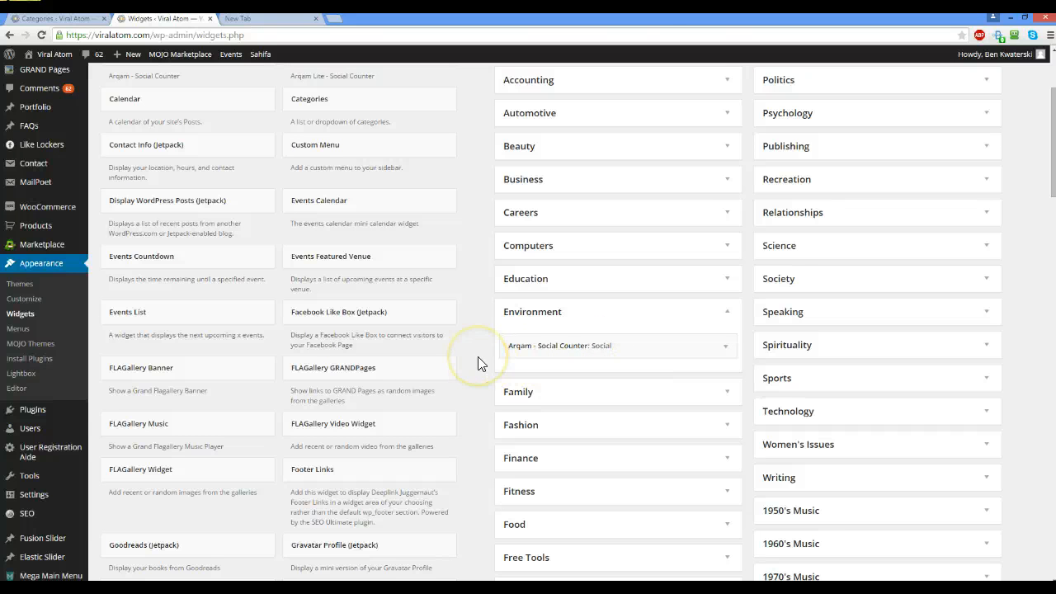
- Add a Sahifa - Text or HTML widget to the Environment widget area
{"action": "scroll", "coordinate": [478, 363], "scroll_direction": "down", "scroll_amount": 6}
{"action": "scroll", "coordinate": [478, 357], "scroll_direction": "down", "scroll_amount": 5}
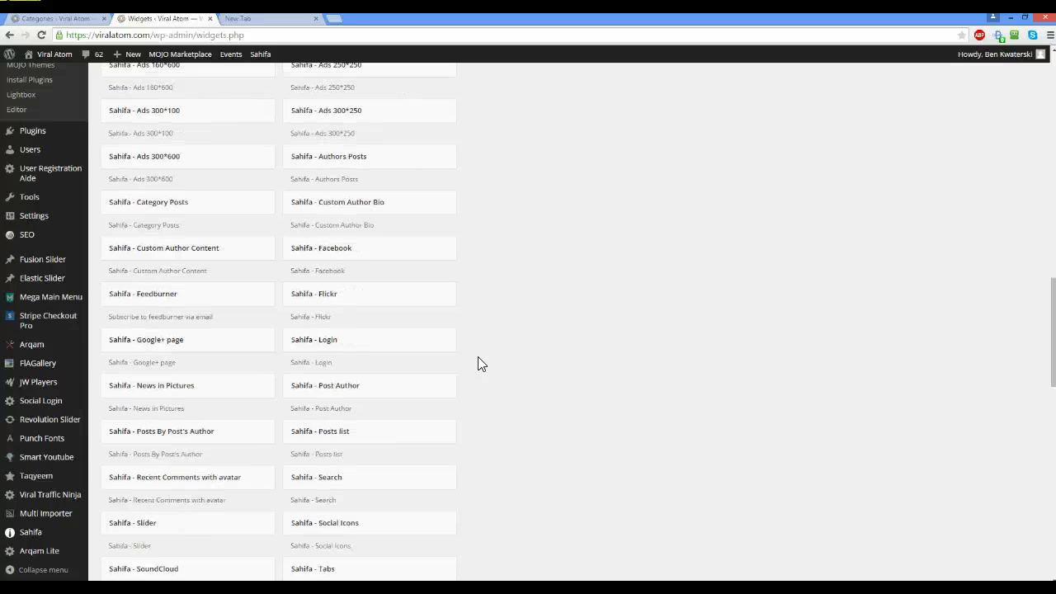
{"action": "scroll", "coordinate": [482, 364], "scroll_direction": "down", "scroll_amount": 2}
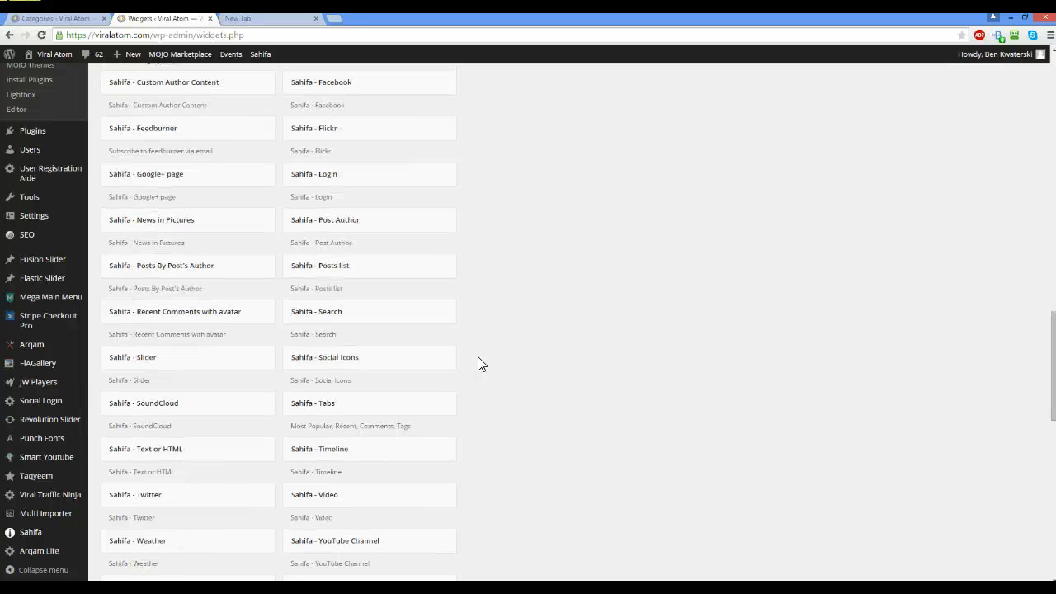
{"action": "left_click", "coordinate": [168, 449]}
{"action": "scroll", "coordinate": [422, 447], "scroll_direction": "down", "scroll_amount": 3}
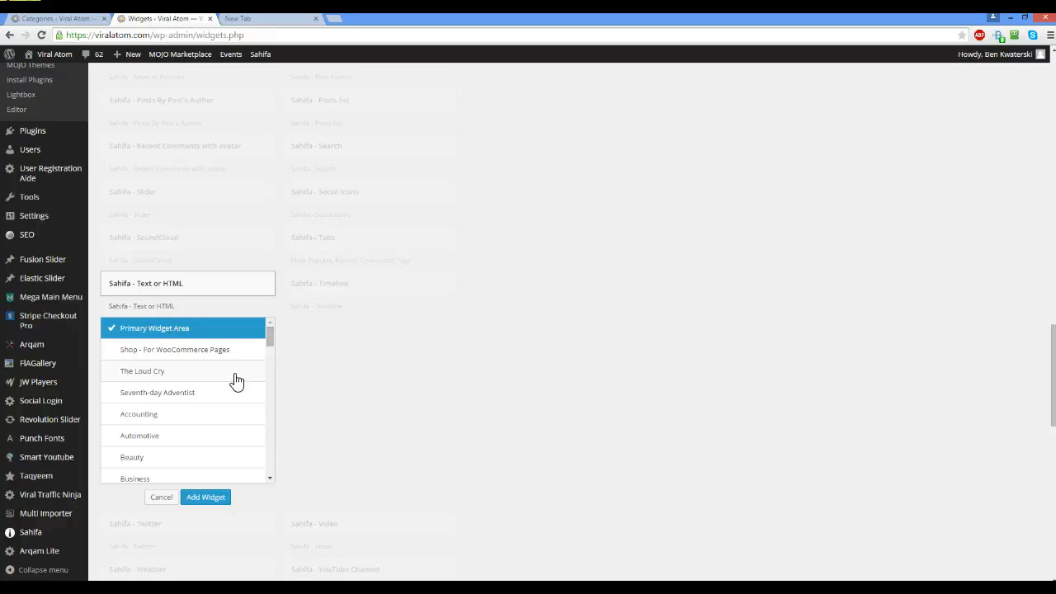
{"action": "scroll", "coordinate": [235, 379], "scroll_direction": "down", "scroll_amount": 4}
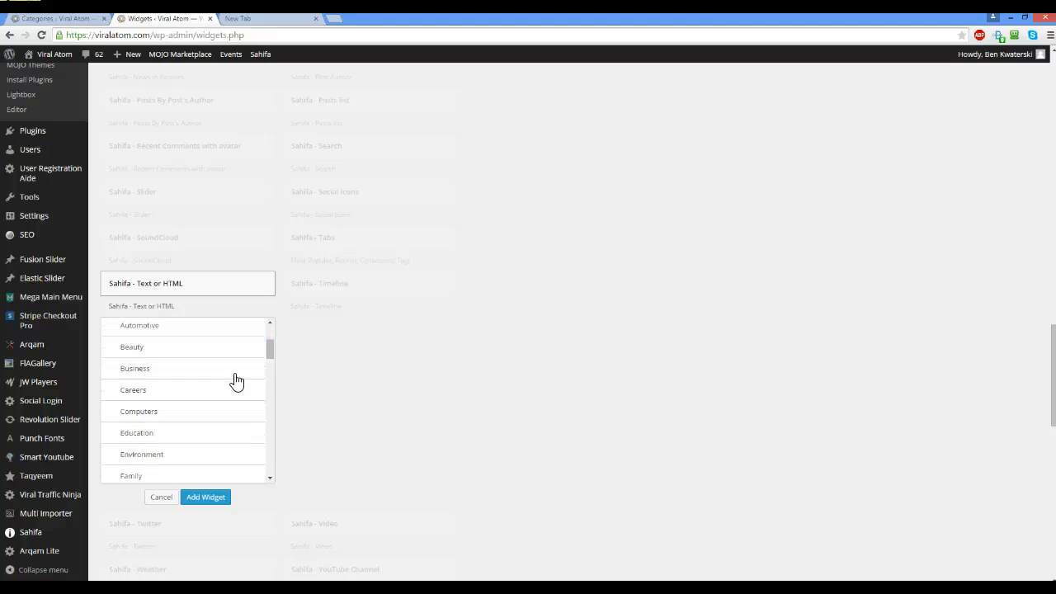
{"action": "scroll", "coordinate": [235, 379], "scroll_direction": "down", "scroll_amount": 2}
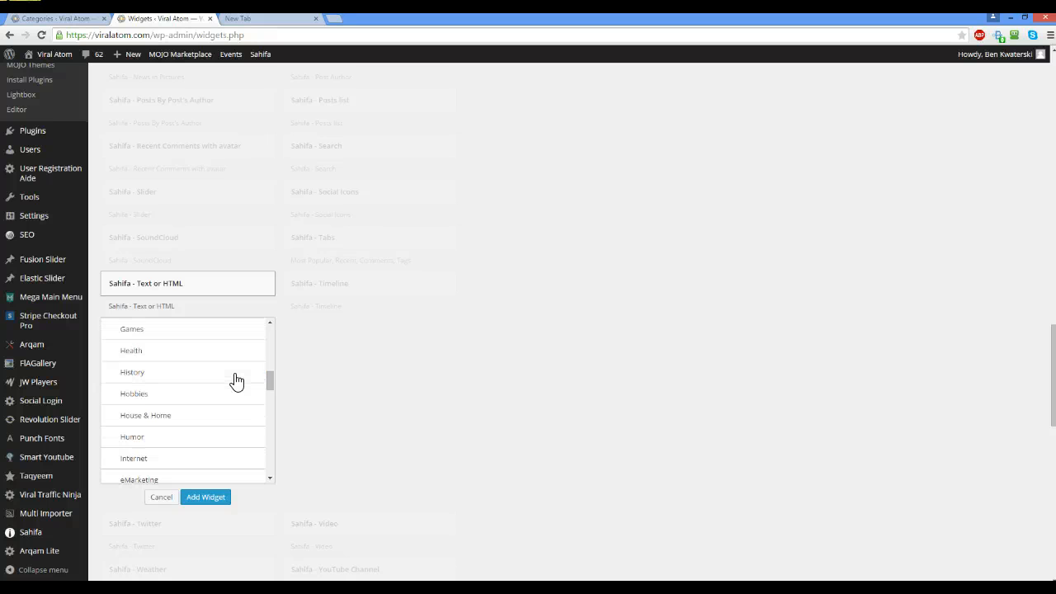
{"action": "scroll", "coordinate": [235, 379], "scroll_direction": "down", "scroll_amount": 1}
{"action": "scroll", "coordinate": [235, 380], "scroll_direction": "up", "scroll_amount": 2}
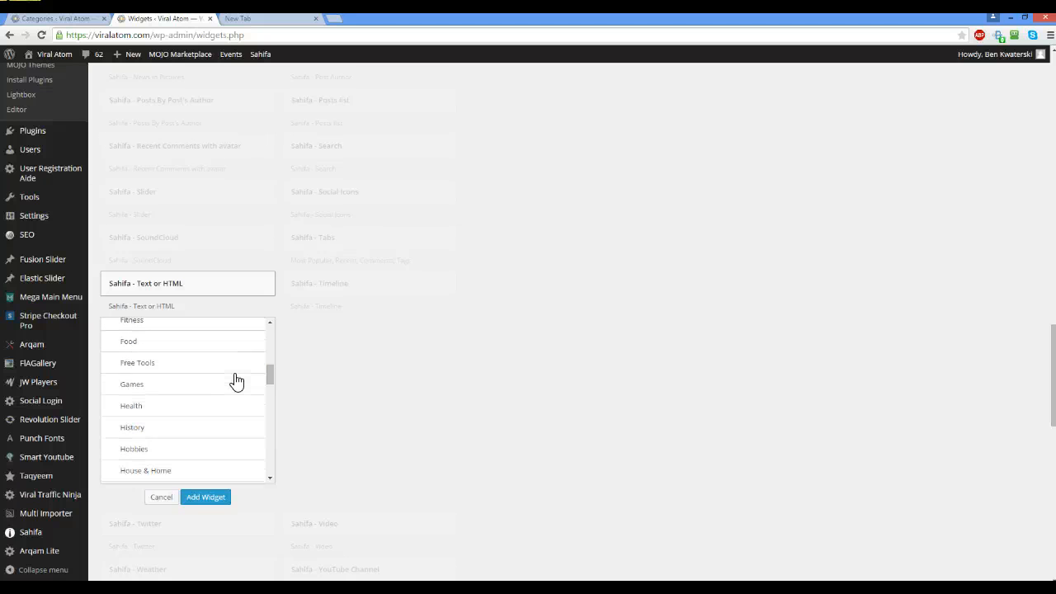
{"action": "scroll", "coordinate": [236, 379], "scroll_direction": "up", "scroll_amount": 3}
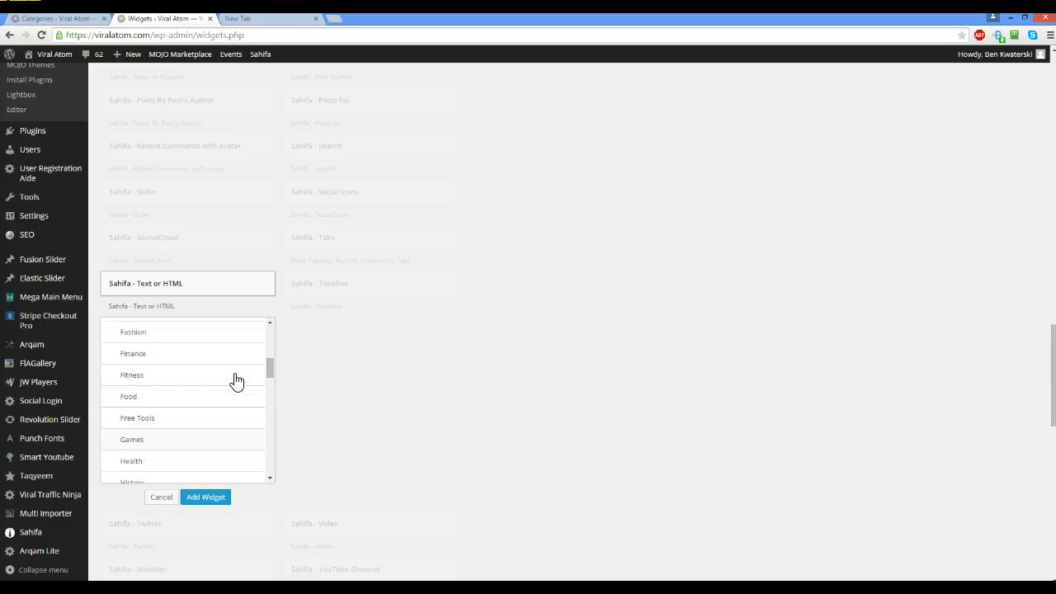
{"action": "left_click", "coordinate": [142, 344]}
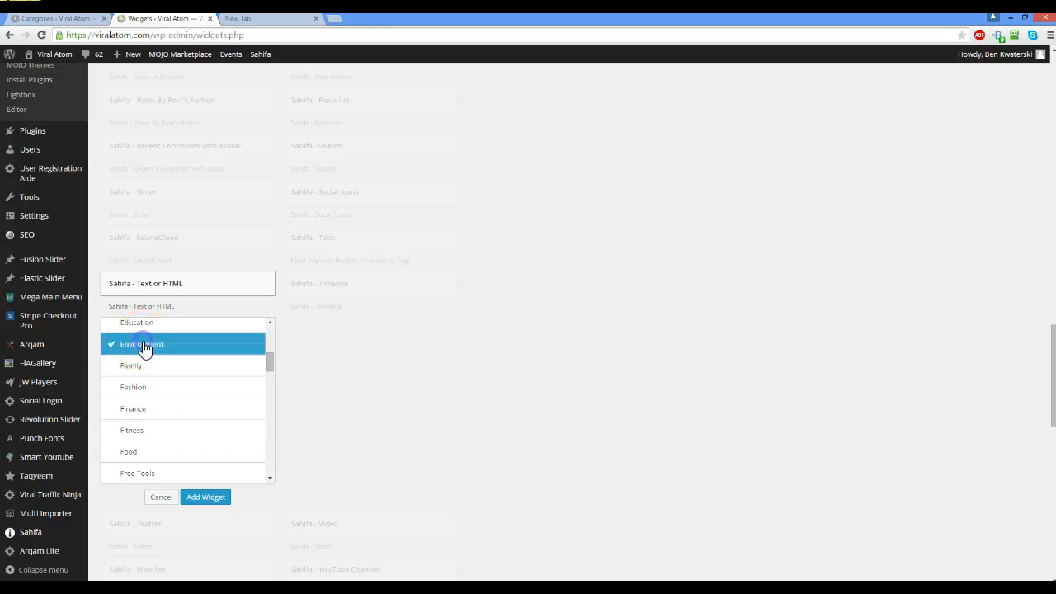
{"action": "left_click", "coordinate": [205, 499]}
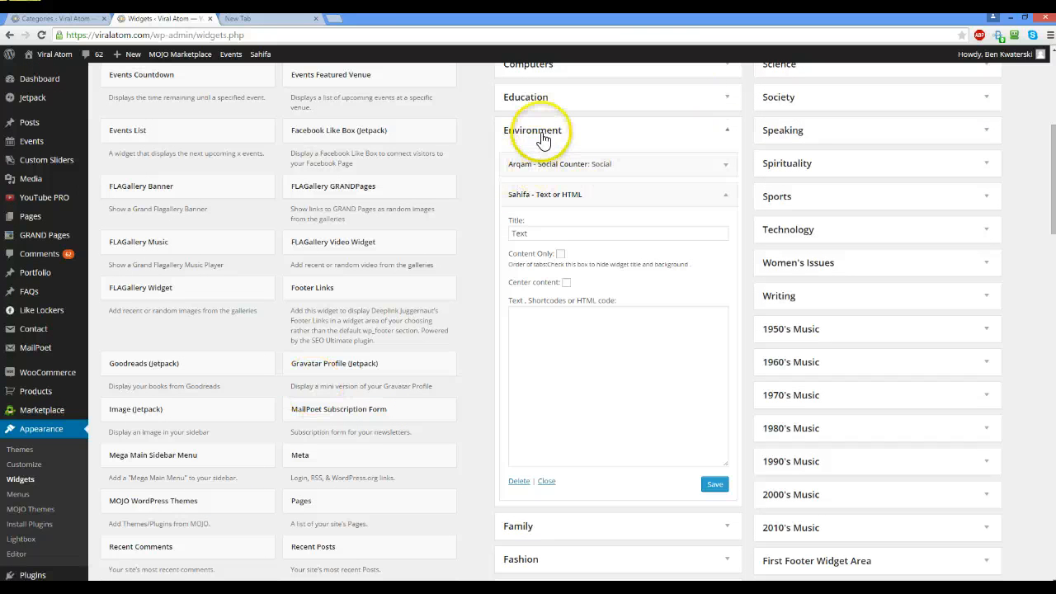
- Set the new Environment text widget's title to "Viral Atom - Environment" and enable Center content
{"action": "left_click", "coordinate": [726, 196]}
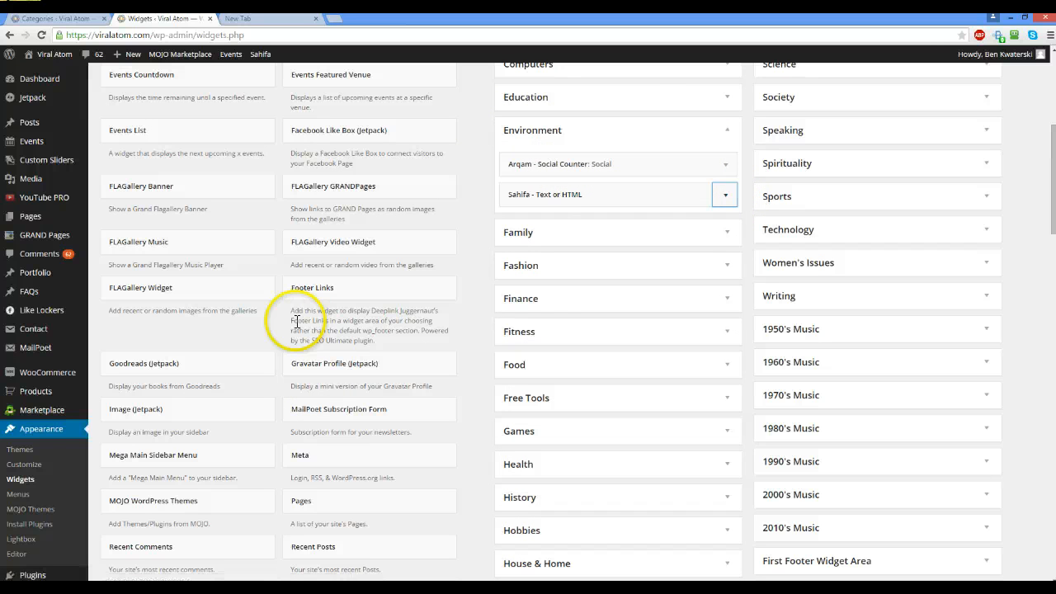
{"action": "left_click", "coordinate": [726, 196]}
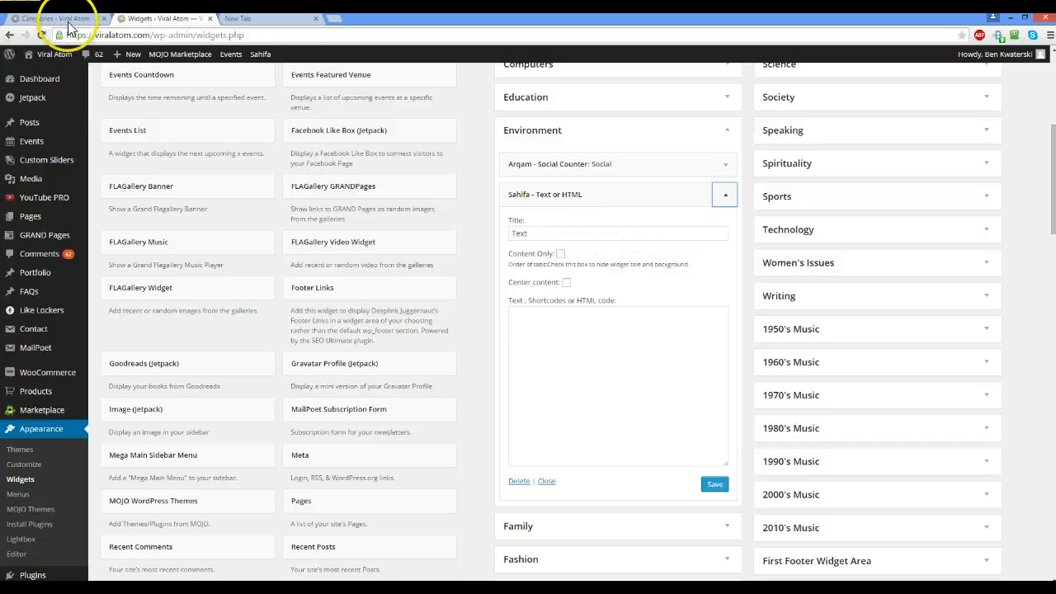
{"action": "left_click", "coordinate": [520, 232]}
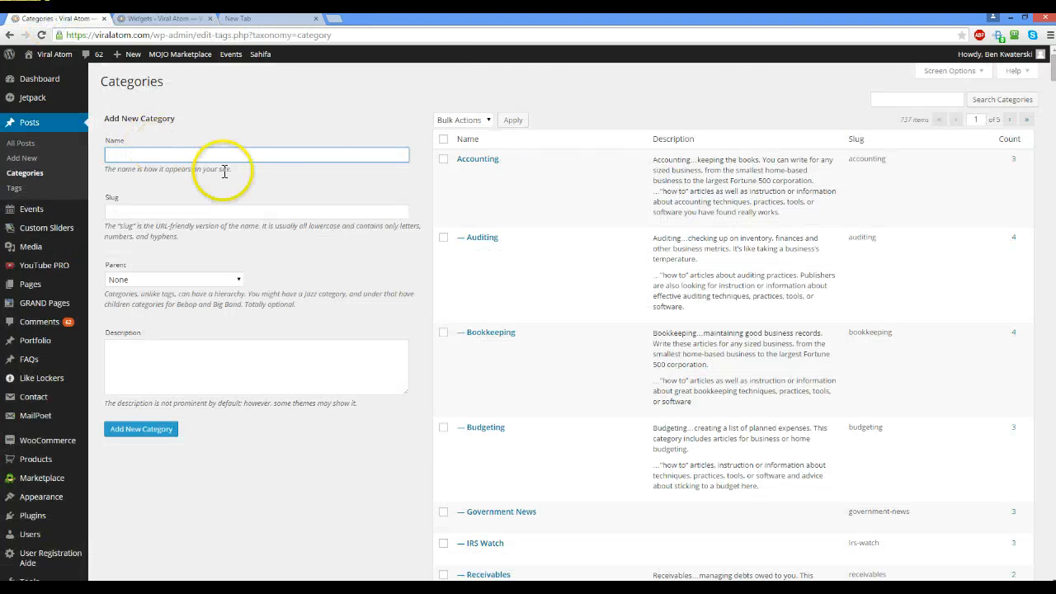
{"action": "left_click", "coordinate": [157, 18]}
{"action": "left_click", "coordinate": [473, 231]}
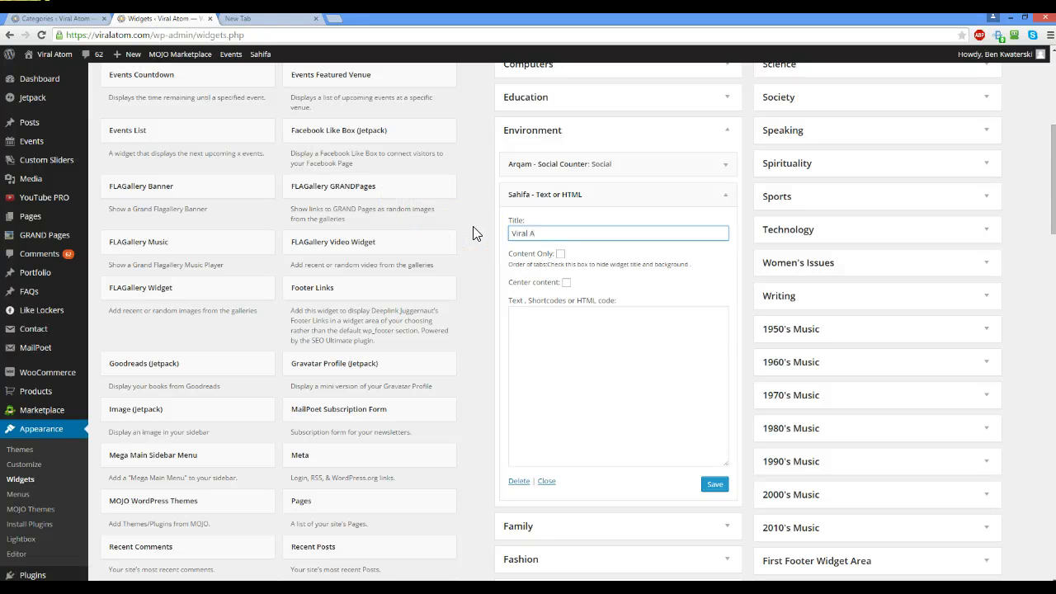
{"action": "type", "text": "Atom - Environment"}
{"action": "left_click", "coordinate": [510, 235]}
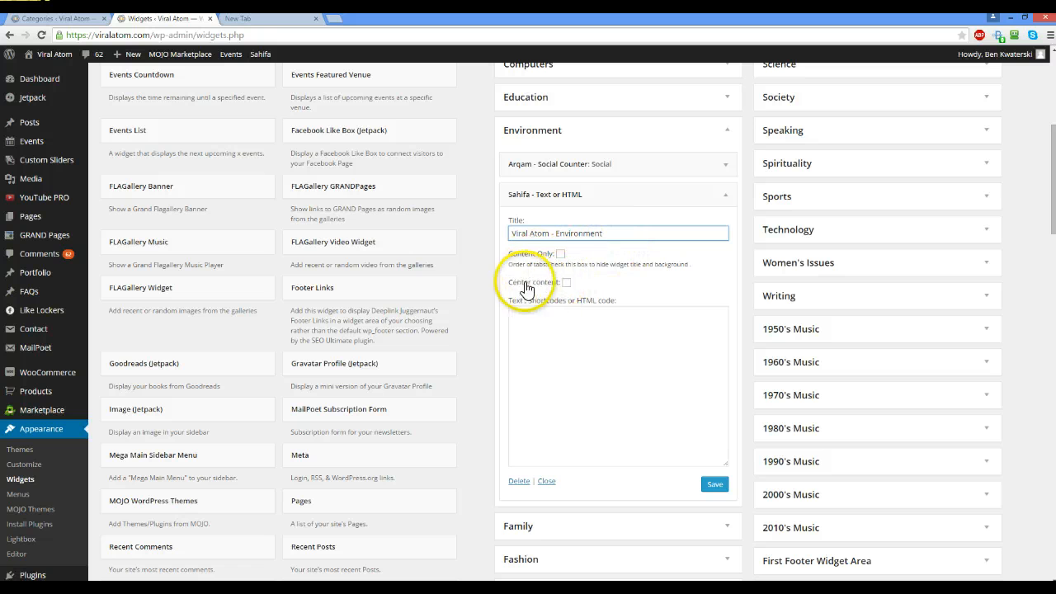
{"action": "left_click", "coordinate": [566, 283]}
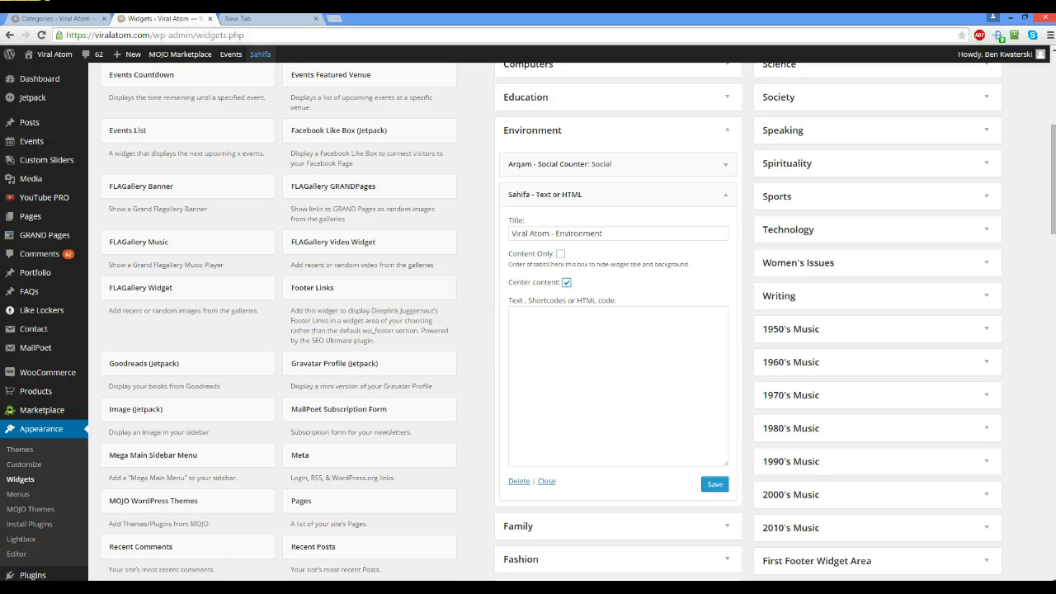
{"action": "left_click", "coordinate": [279, 20]}
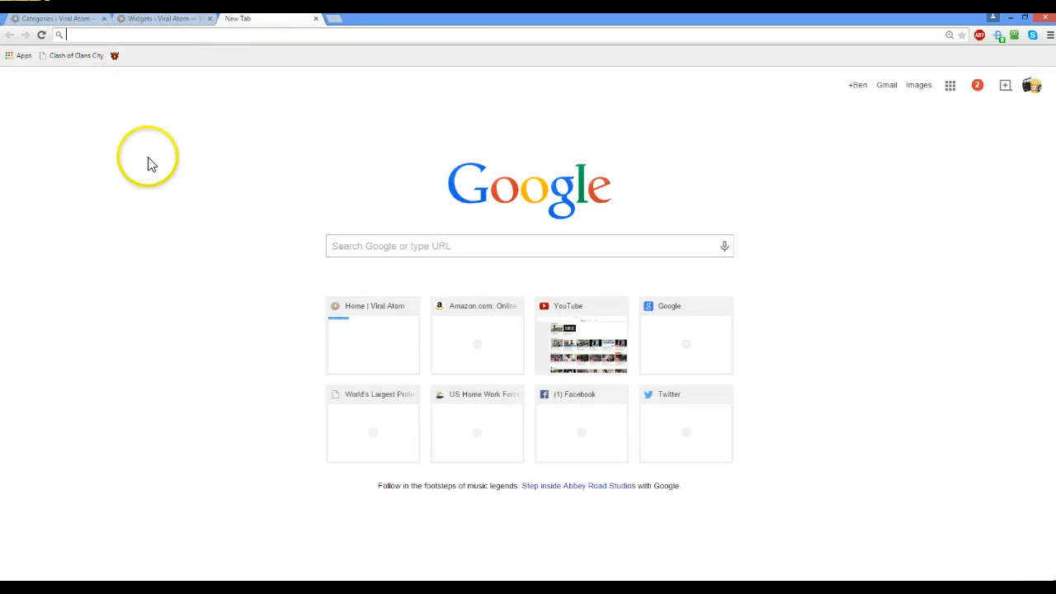
{"action": "left_click", "coordinate": [378, 311]}
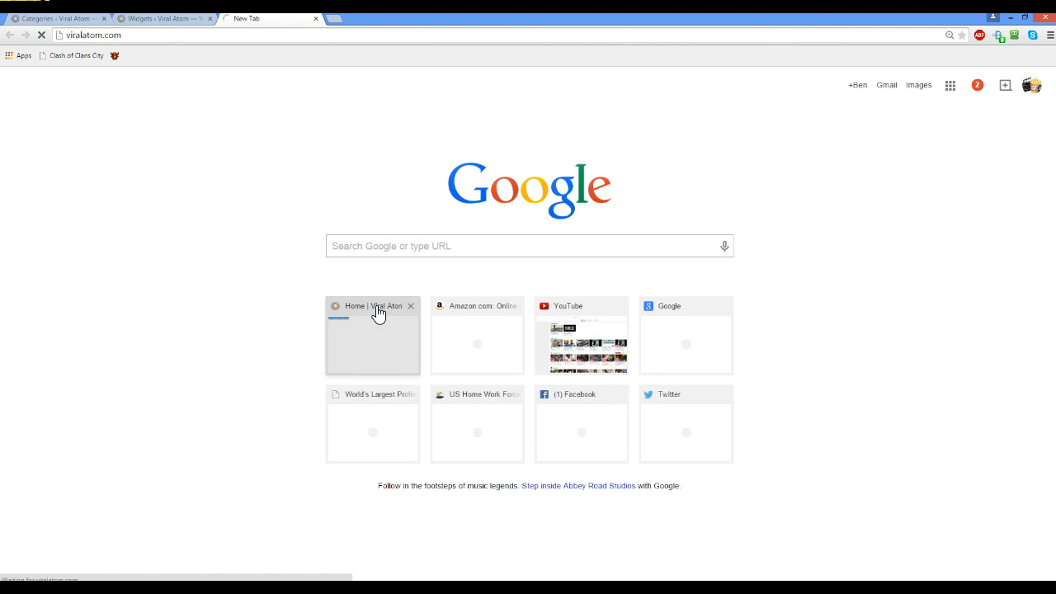
{"action": "left_click", "coordinate": [381, 334]}
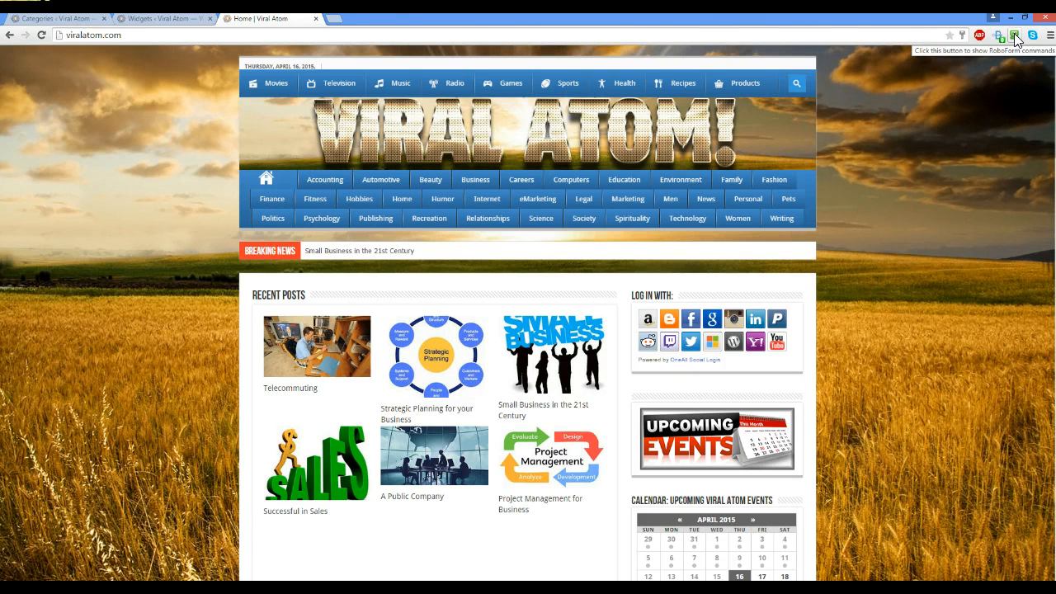
{"action": "left_click", "coordinate": [316, 18]}
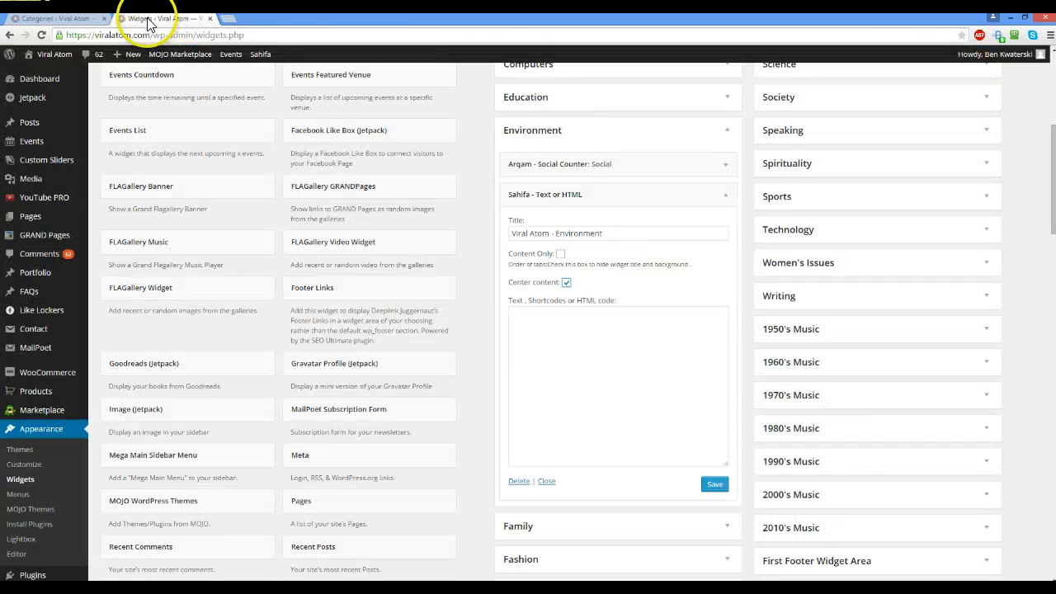
- Open the Viral Atom site in a new browser tab and go through its dashboard to the Posts list
{"action": "right_click", "coordinate": [60, 58]}
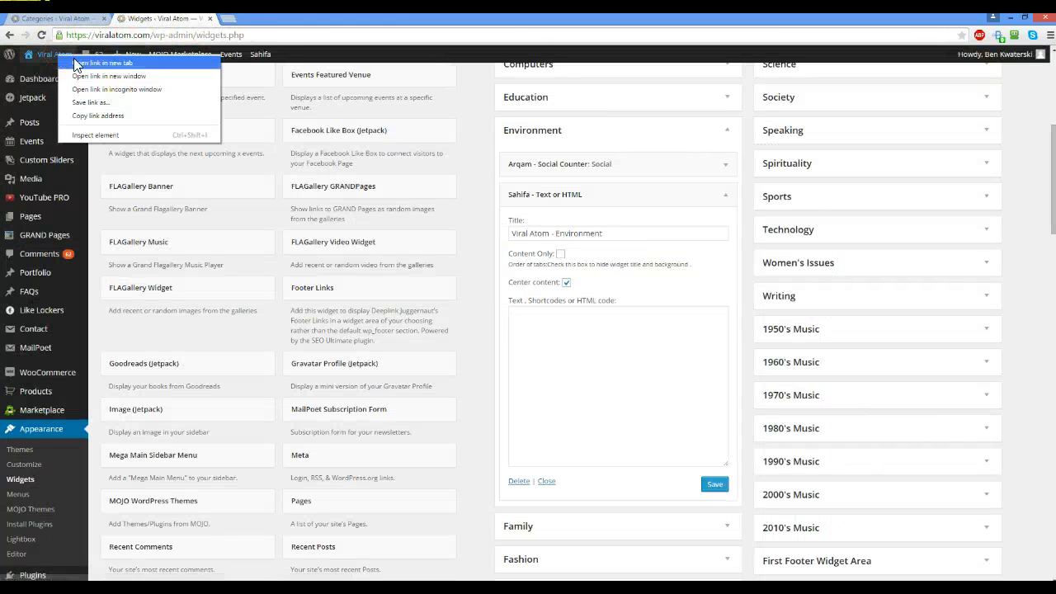
{"action": "left_click", "coordinate": [98, 63]}
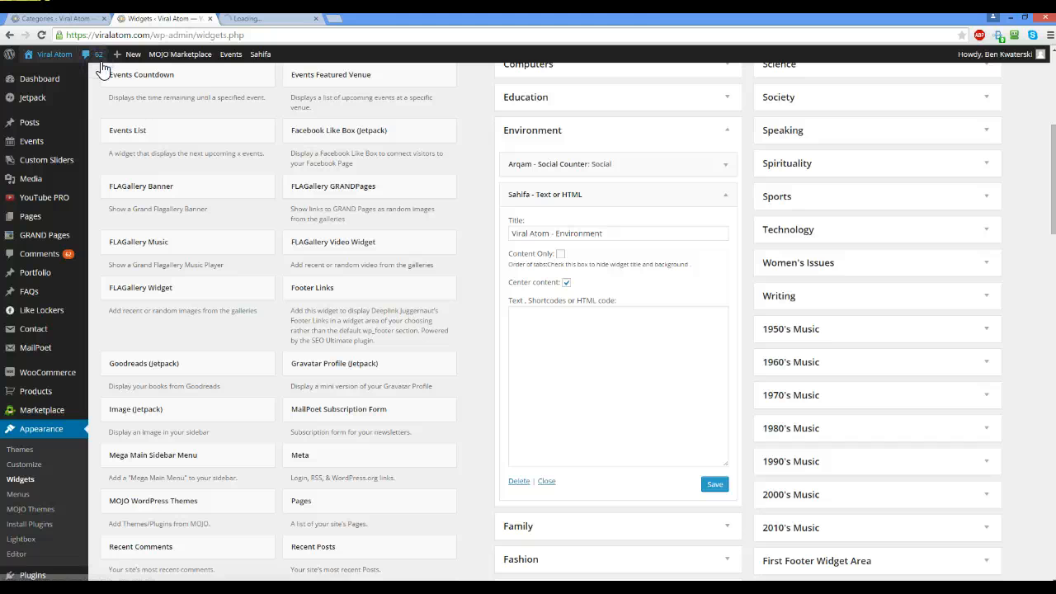
{"action": "left_click", "coordinate": [295, 19]}
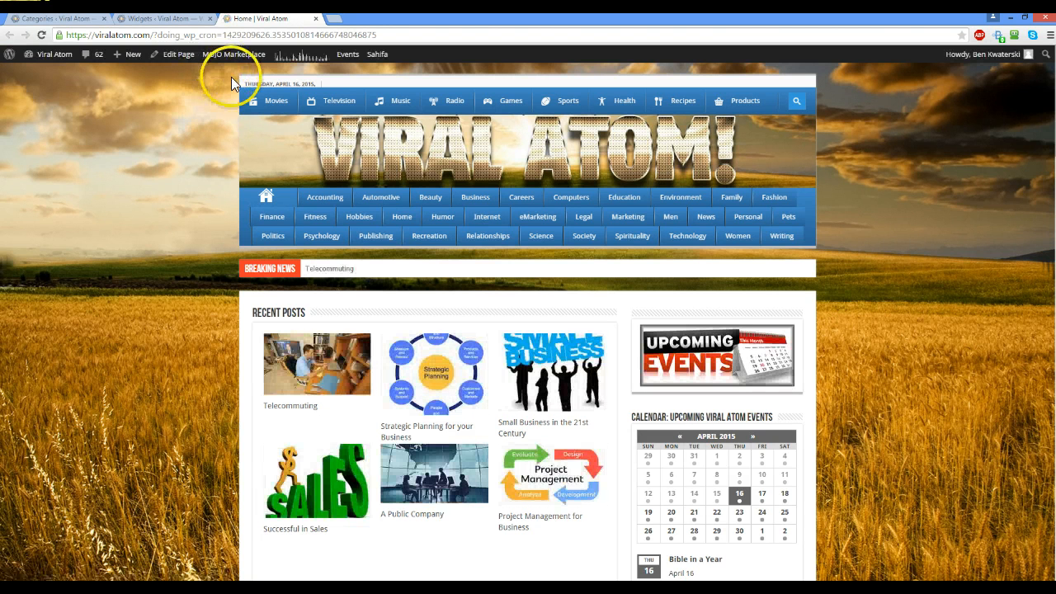
{"action": "mouse_move", "coordinate": [62, 56]}
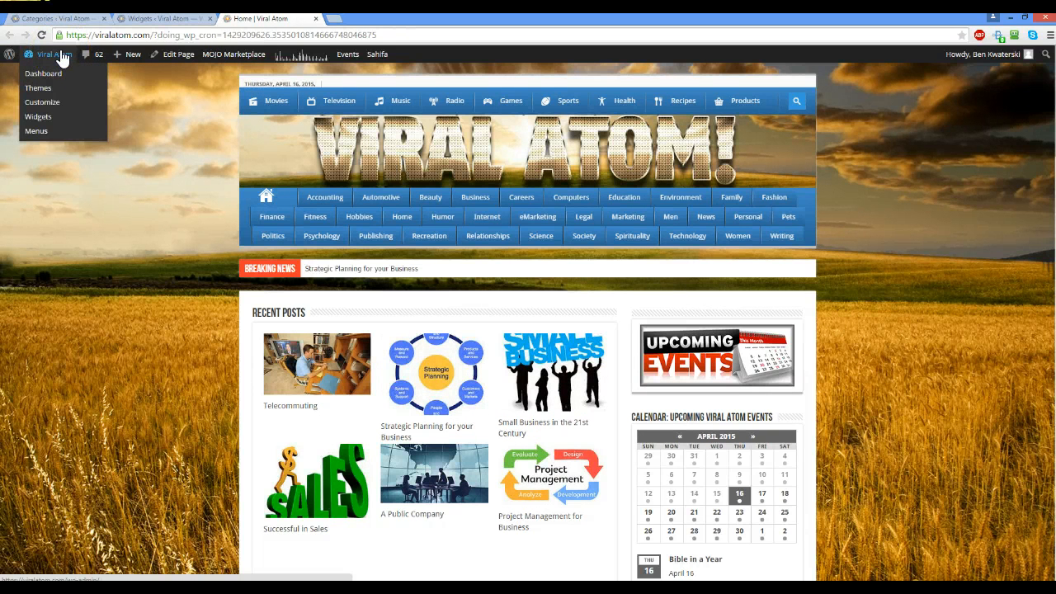
{"action": "left_click", "coordinate": [62, 56]}
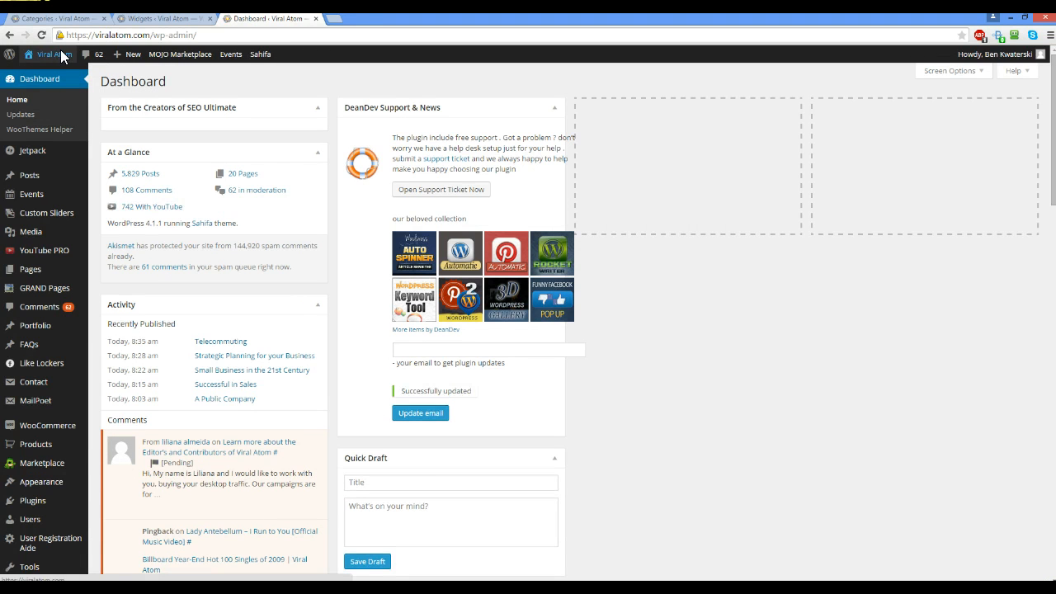
{"action": "left_click", "coordinate": [47, 85]}
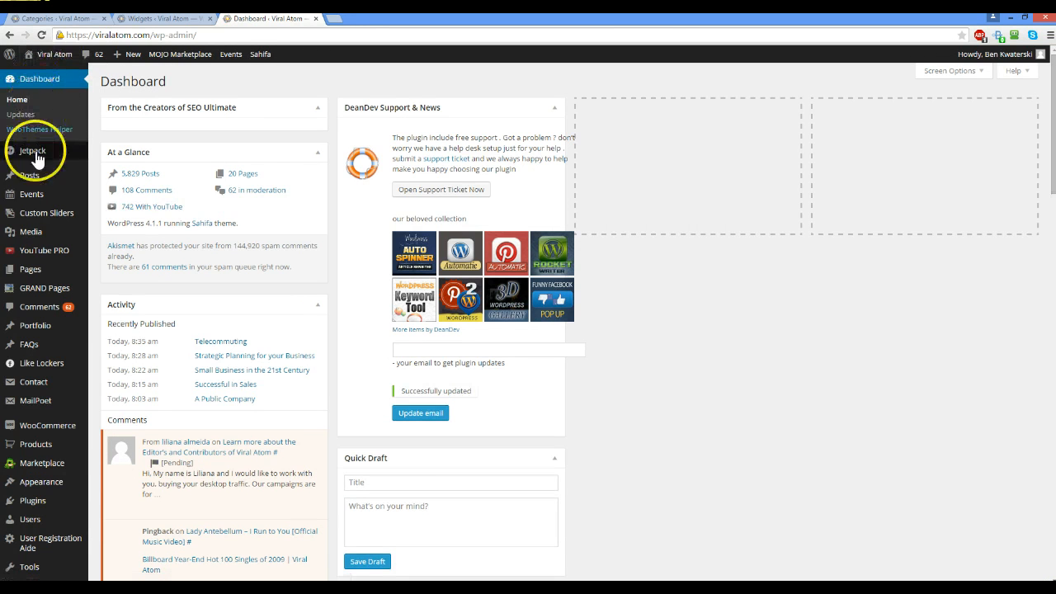
{"action": "left_click", "coordinate": [33, 175]}
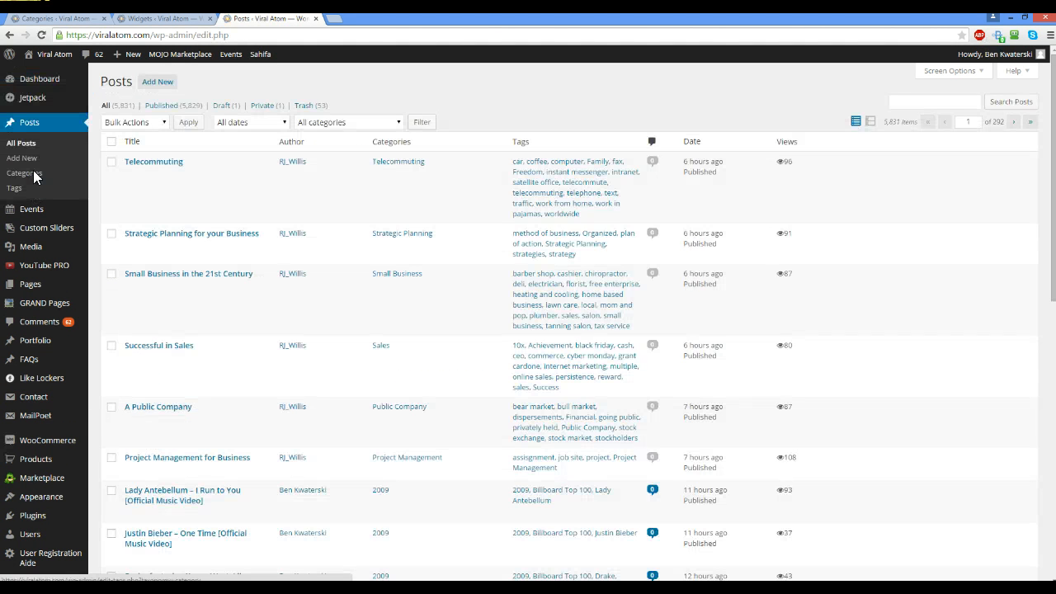
- Search the site's posts for "environment"
{"action": "left_click", "coordinate": [912, 100]}
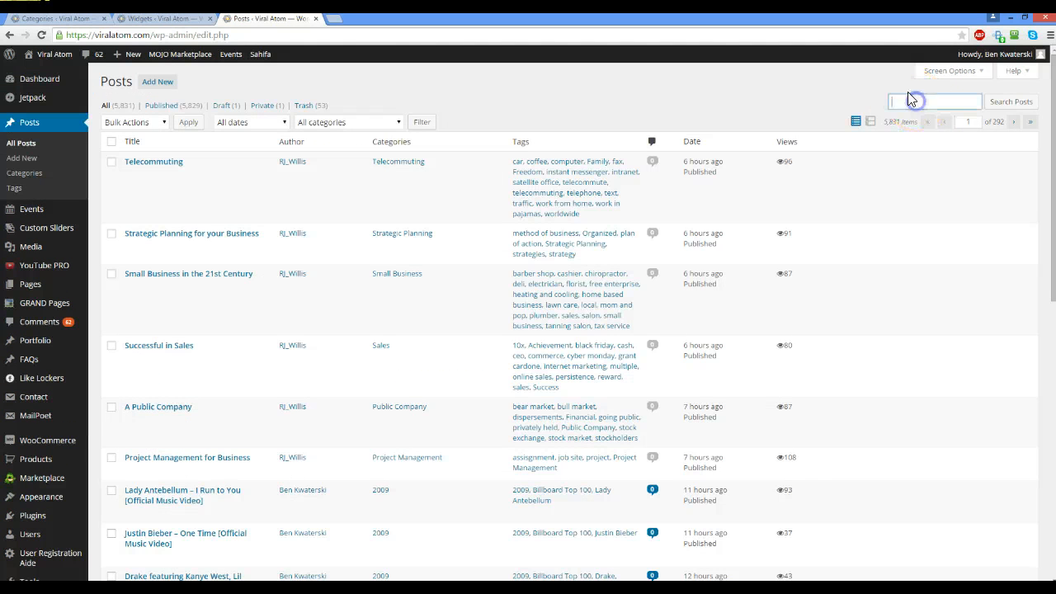
{"action": "type", "text": "Environ"}
{"action": "key", "text": "Down"}
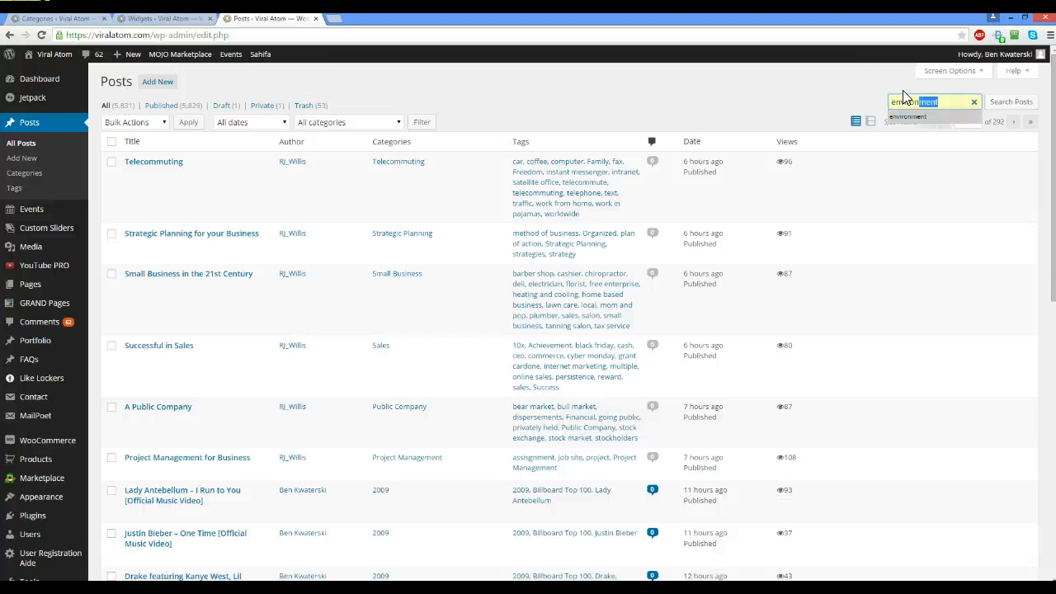
{"action": "key", "text": "Return"}
{"action": "left_click", "coordinate": [1008, 111]}
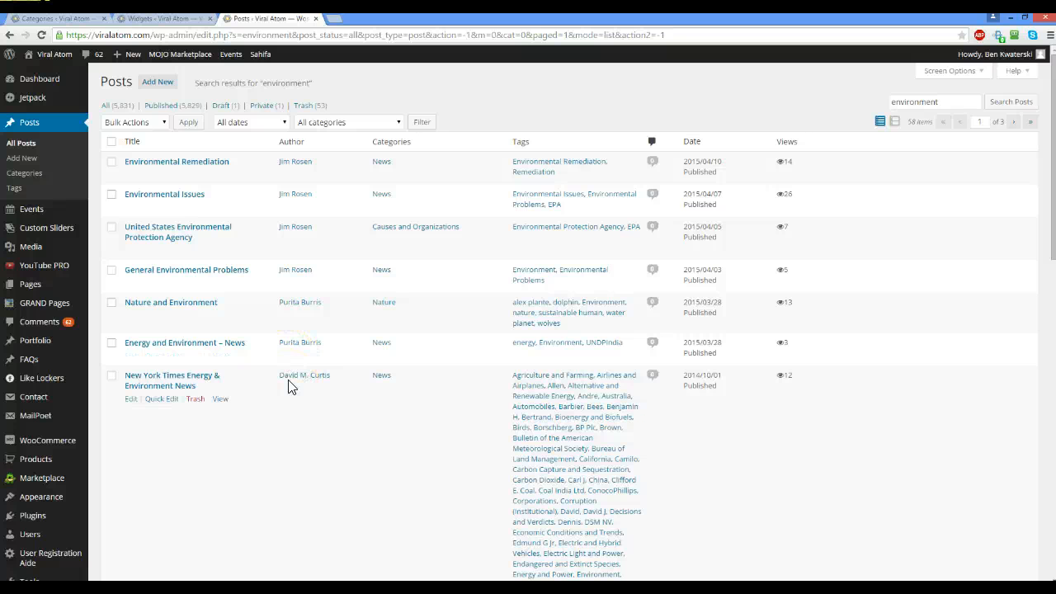
- Open the post titled "Environment" in the Environment category for editing
{"action": "scroll", "coordinate": [293, 400], "scroll_direction": "down", "scroll_amount": 10}
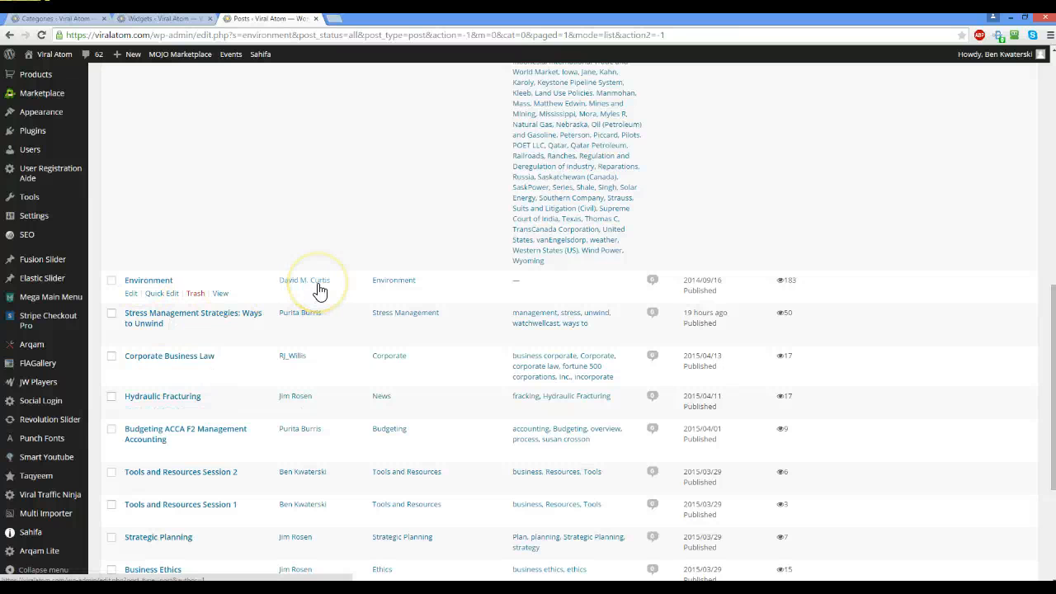
{"action": "left_click", "coordinate": [156, 284]}
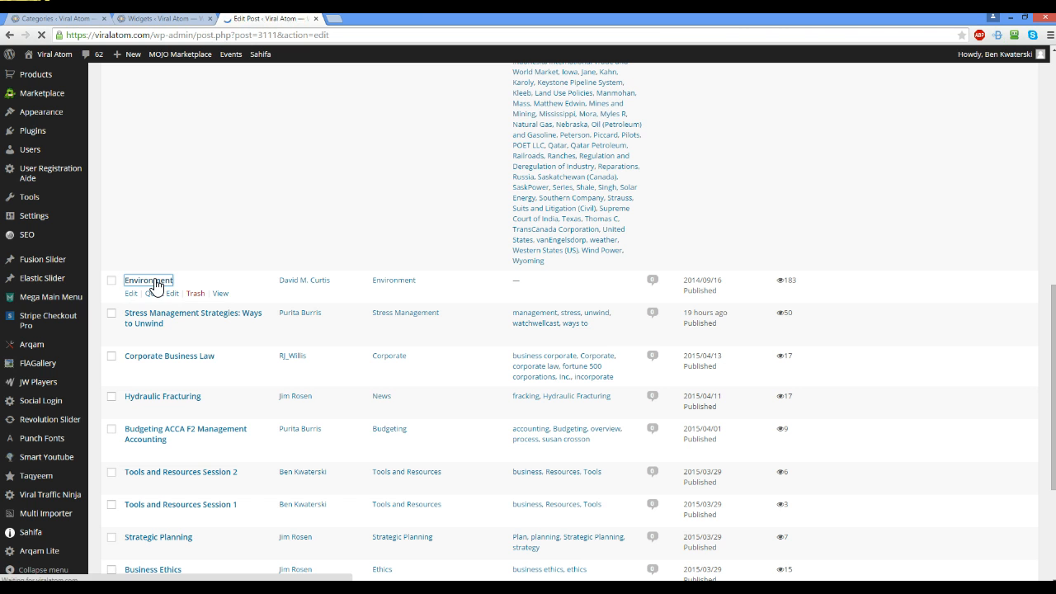
{"action": "left_click", "coordinate": [132, 294]}
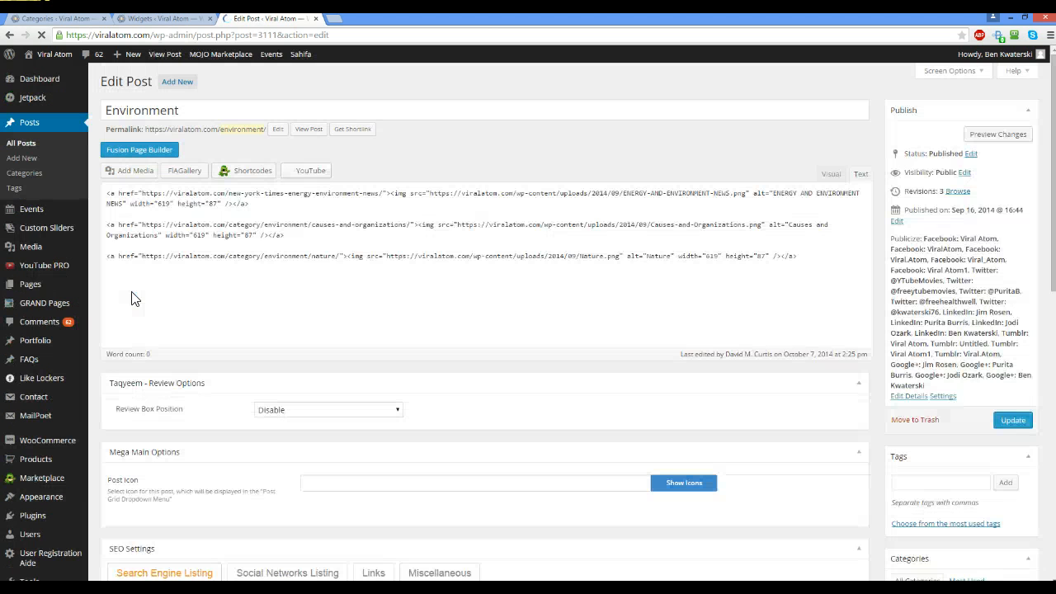
{"action": "left_click", "coordinate": [136, 235]}
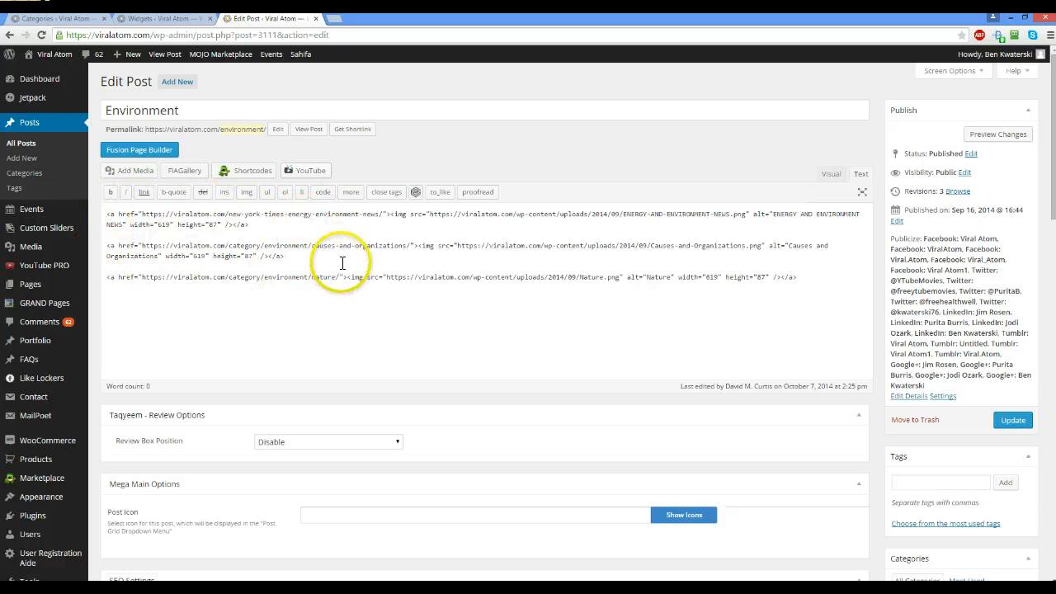
- Open table.txt from the desktop in Notepad, minimize it, and return to the Environment post in Chrome
{"action": "left_click", "coordinate": [1008, 17]}
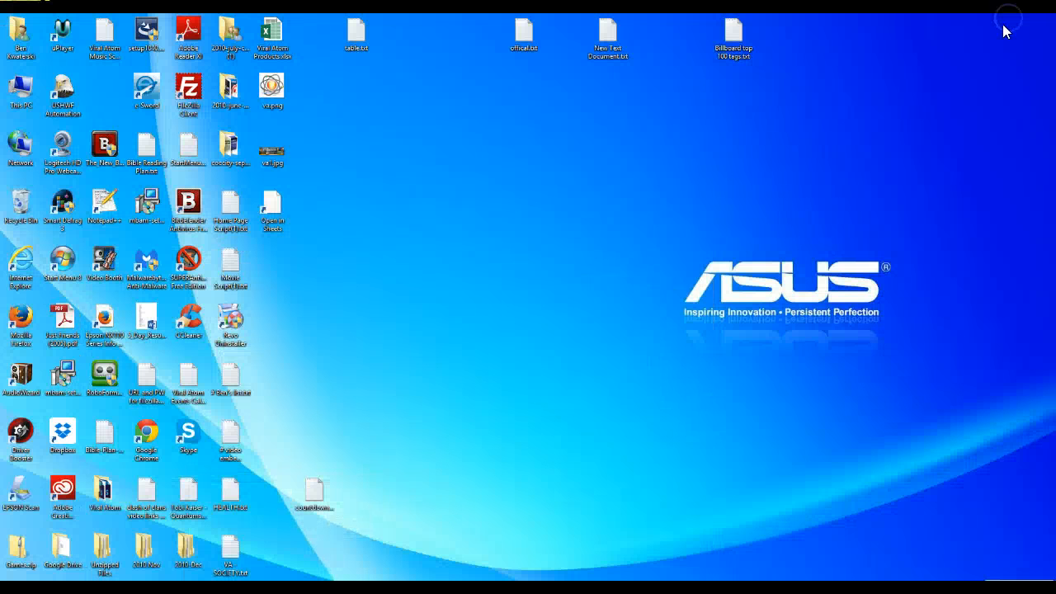
{"action": "double_click", "coordinate": [357, 35]}
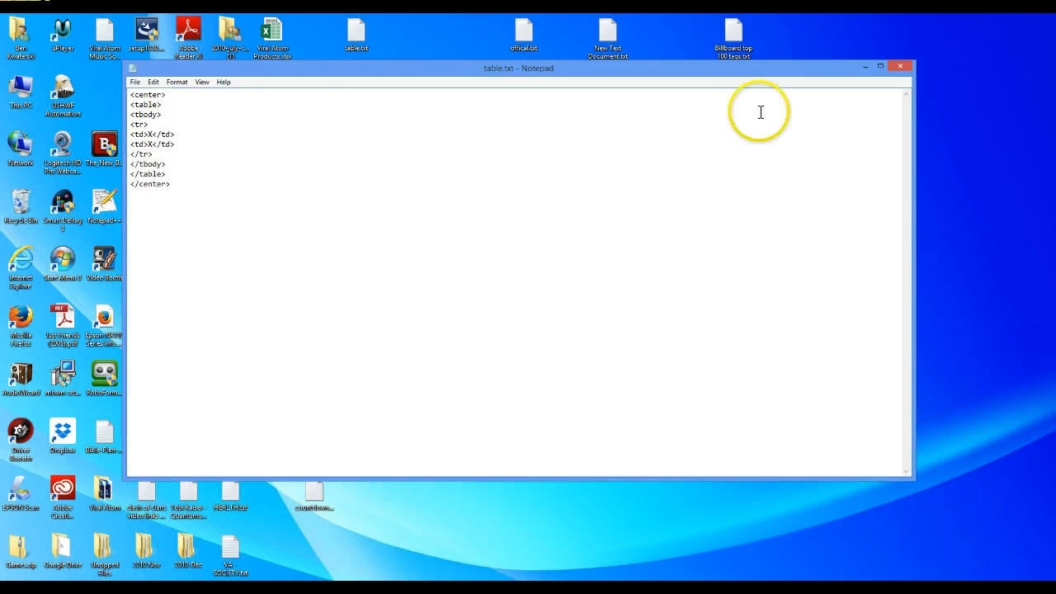
{"action": "left_click", "coordinate": [862, 66]}
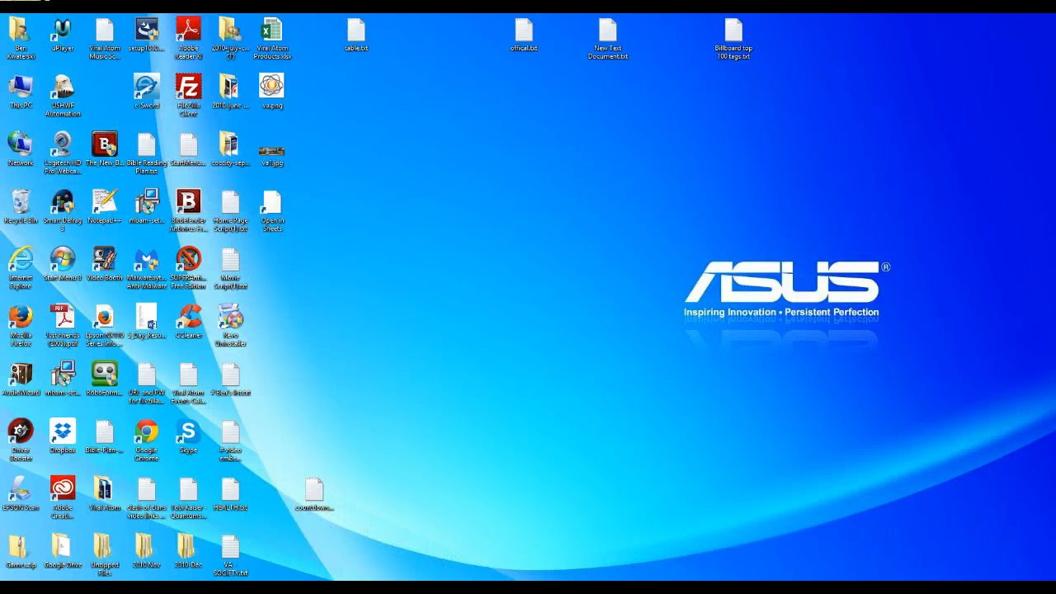
{"action": "key", "text": "alt+Tab"}
{"action": "key", "text": "super+d"}
{"action": "left_click", "coordinate": [258, 589]}
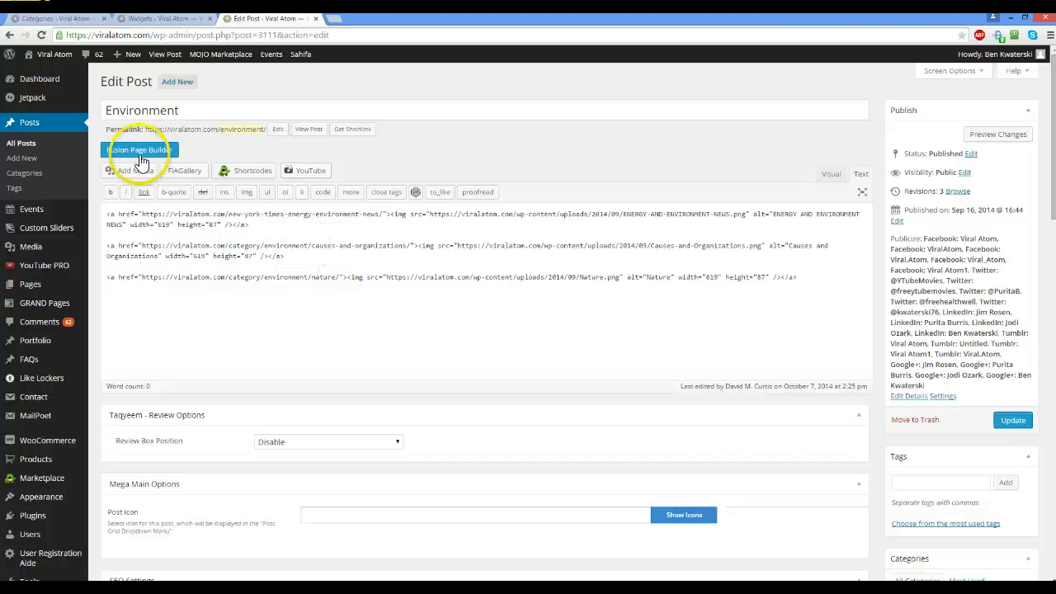
- Copy the Environment post's entire HTML code to the clipboard
{"action": "left_click", "coordinate": [107, 214]}
{"action": "left_click", "coordinate": [402, 103]}
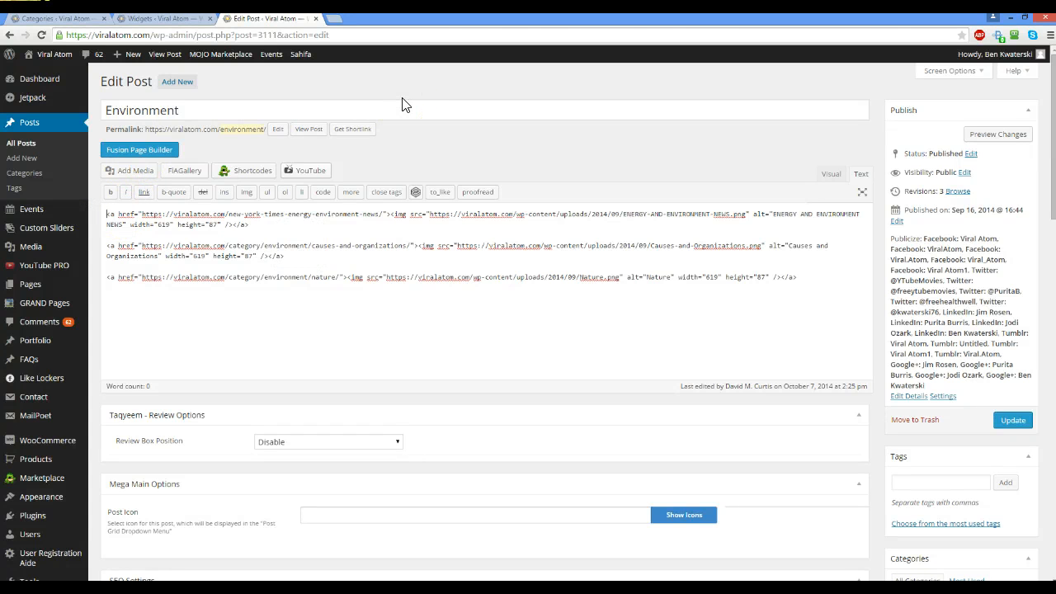
{"action": "key", "text": "ctrl+a"}
{"action": "key", "text": "ctrl+c"}
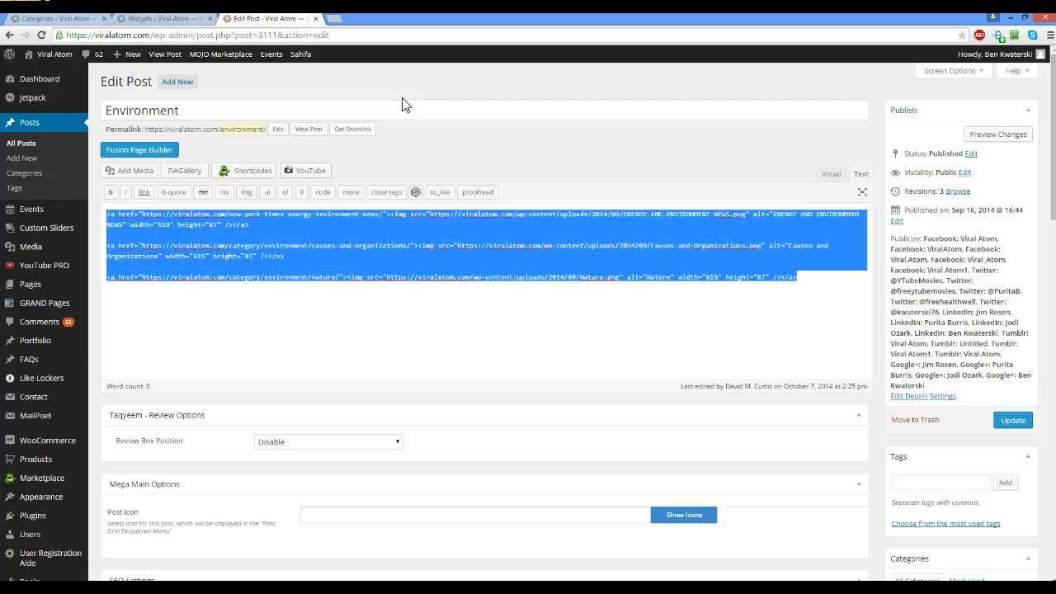
{"action": "left_click", "coordinate": [486, 302]}
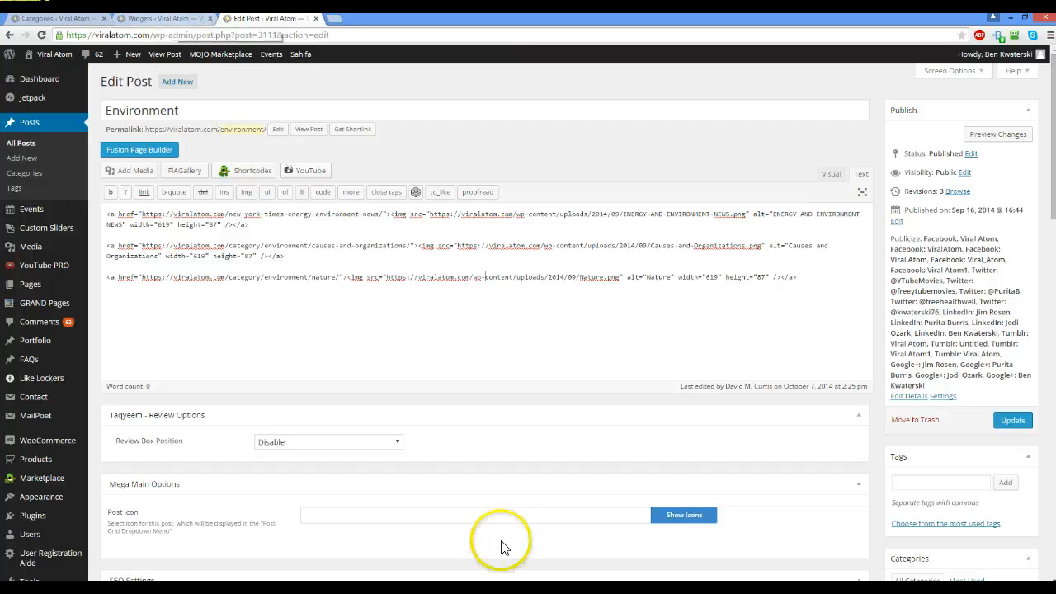
- Open offical.txt from the desktop in Notepad and paste the copied post HTML into a new blank document started there
{"action": "left_click", "coordinate": [458, 587]}
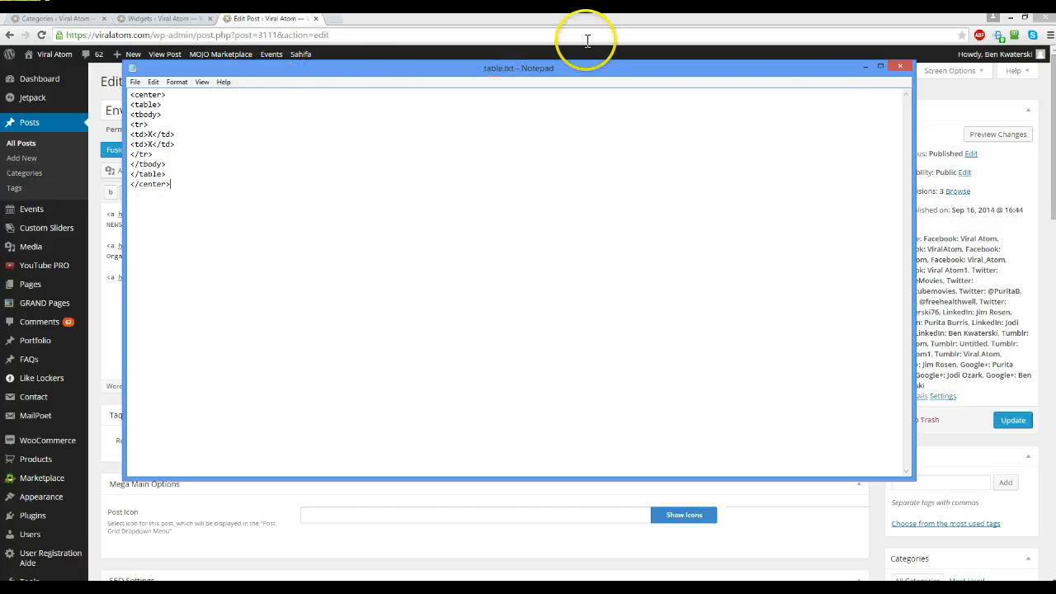
{"action": "left_click", "coordinate": [865, 66]}
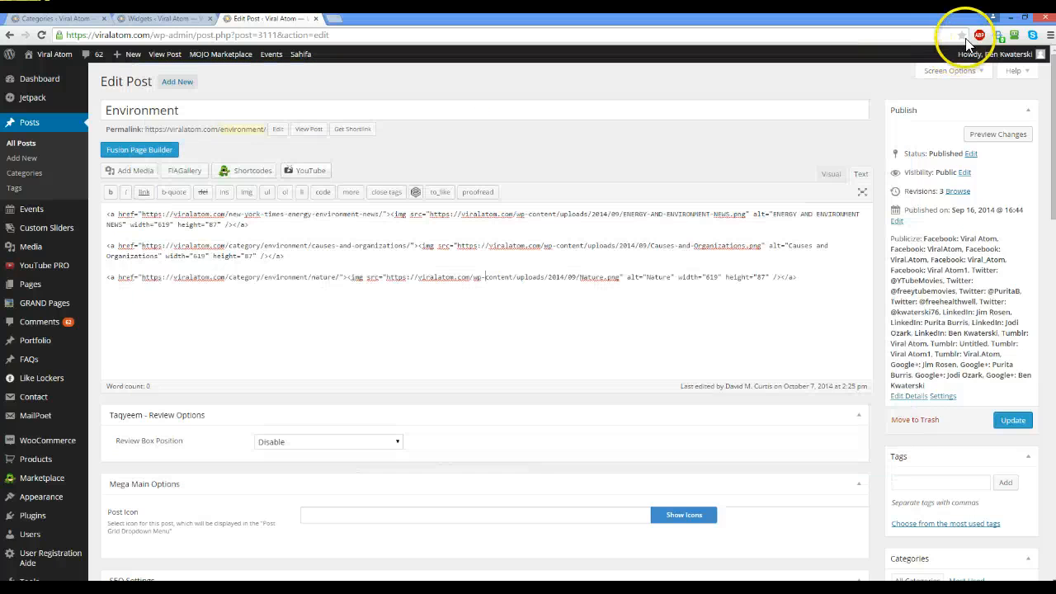
{"action": "left_click", "coordinate": [1009, 18]}
{"action": "left_click", "coordinate": [525, 31]}
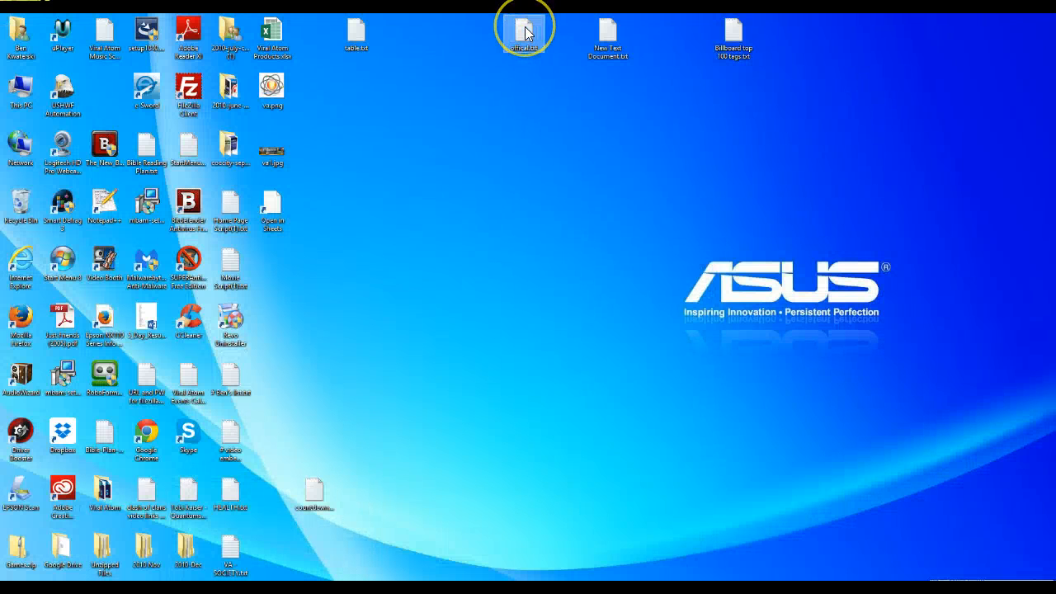
{"action": "left_click", "coordinate": [376, 416]}
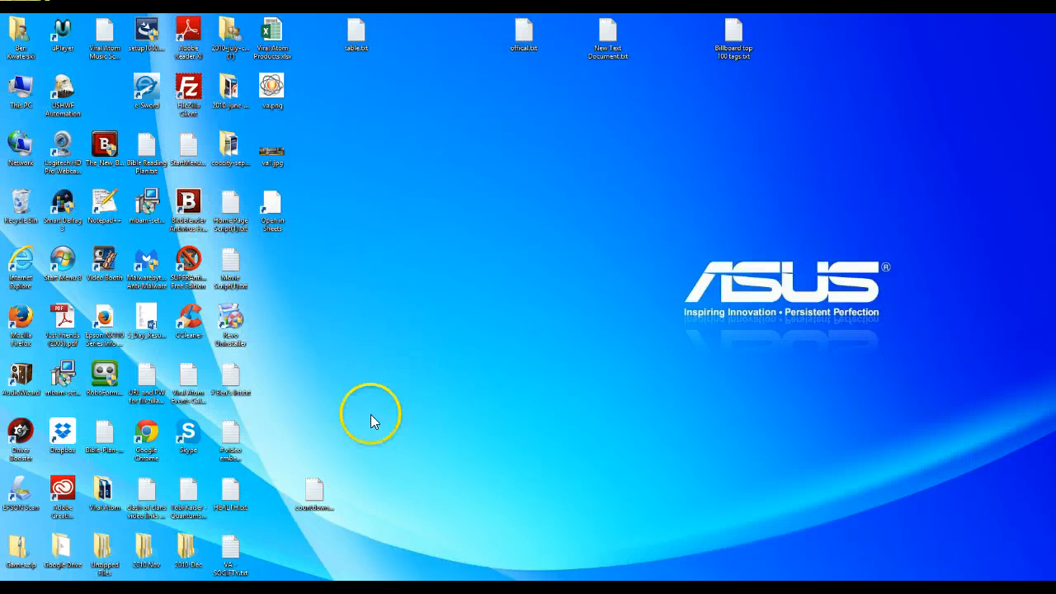
{"action": "left_click", "coordinate": [518, 35]}
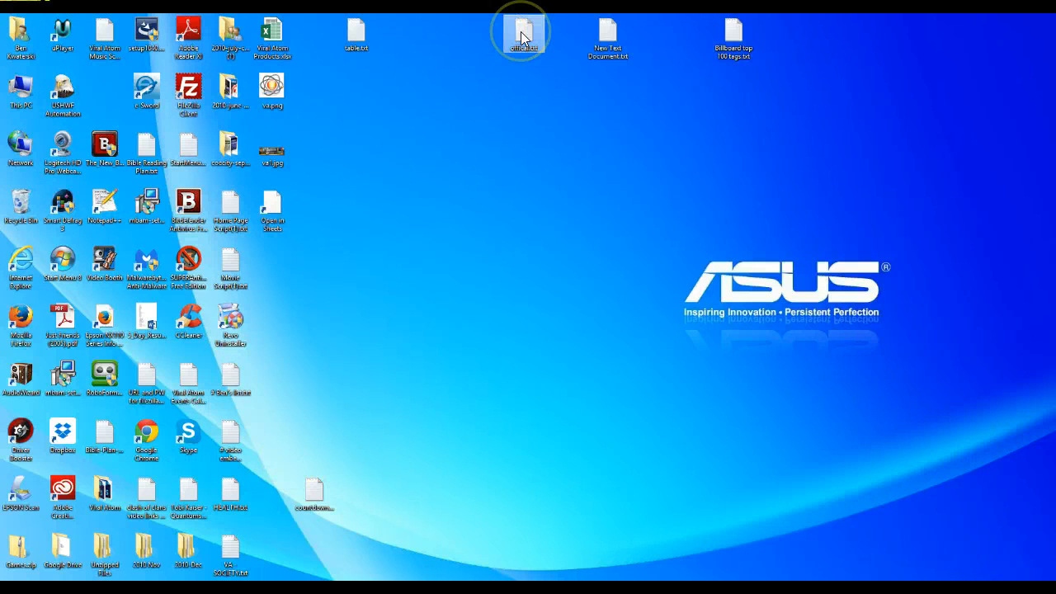
{"action": "double_click", "coordinate": [522, 36]}
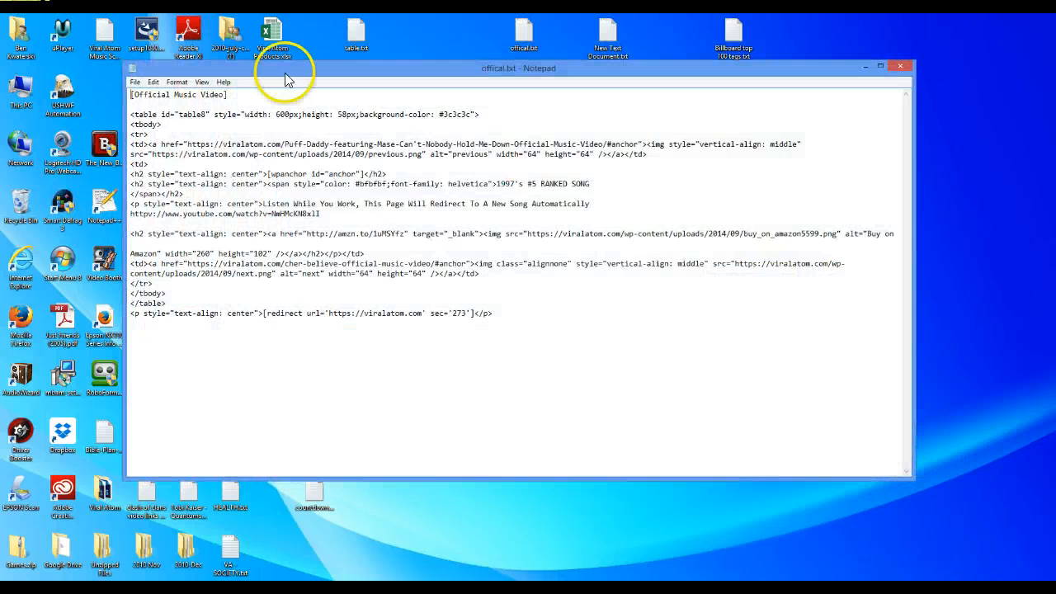
{"action": "left_click", "coordinate": [136, 82]}
{"action": "left_click", "coordinate": [153, 94]}
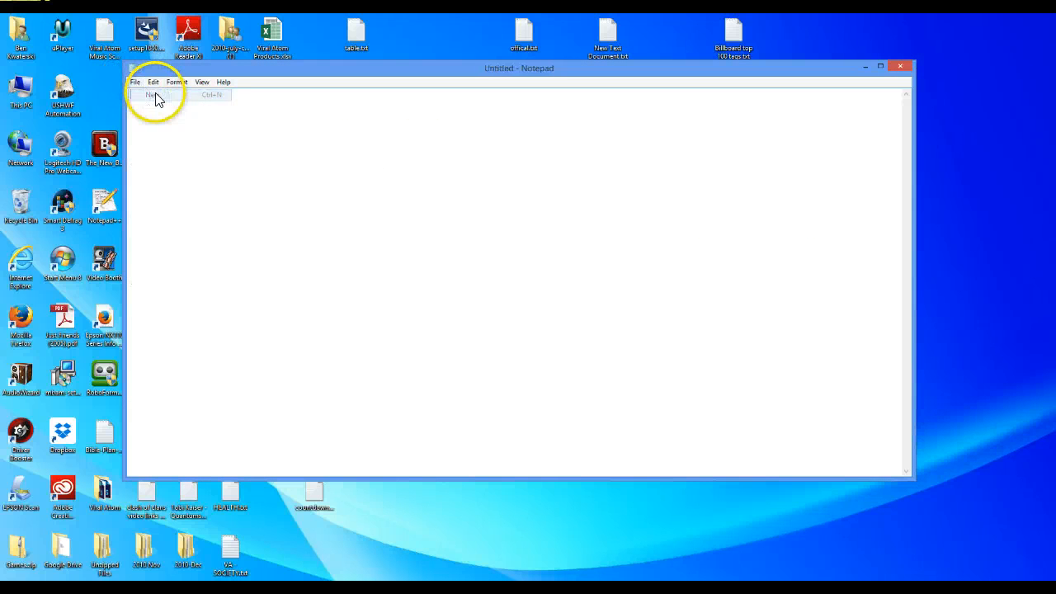
{"action": "key", "text": "ctrl+v"}
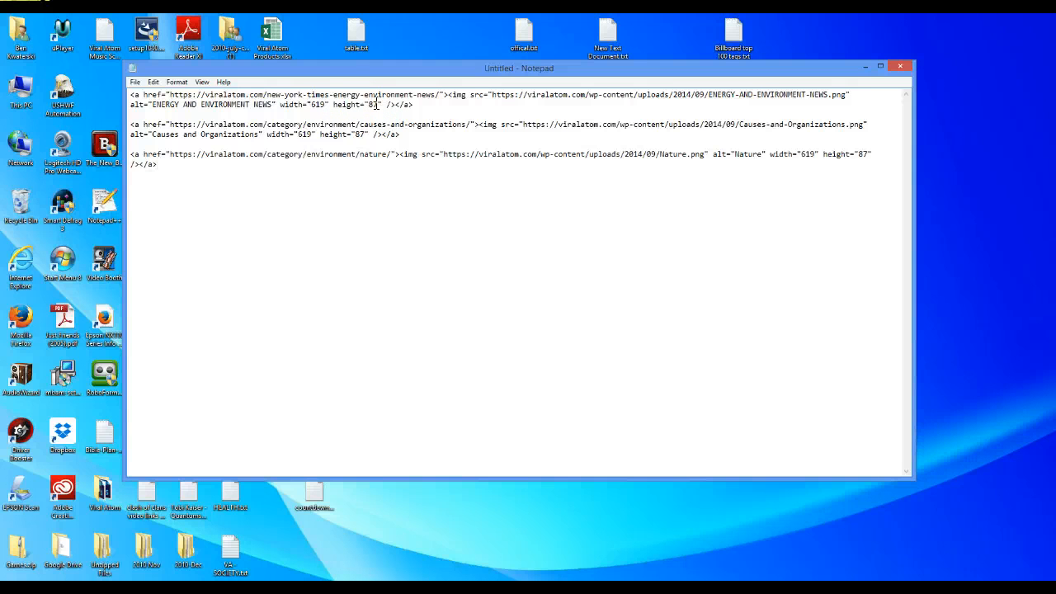
- Replace every 619 with 285 in the pasted HTML so all three image widths are 285
{"action": "left_click", "coordinate": [153, 83]}
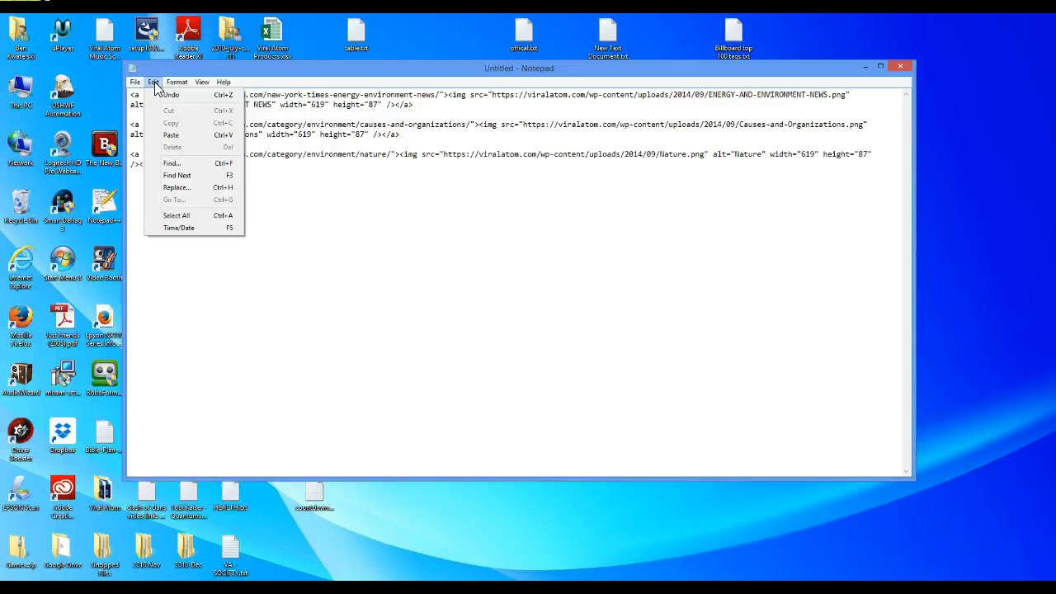
{"action": "left_click", "coordinate": [175, 188]}
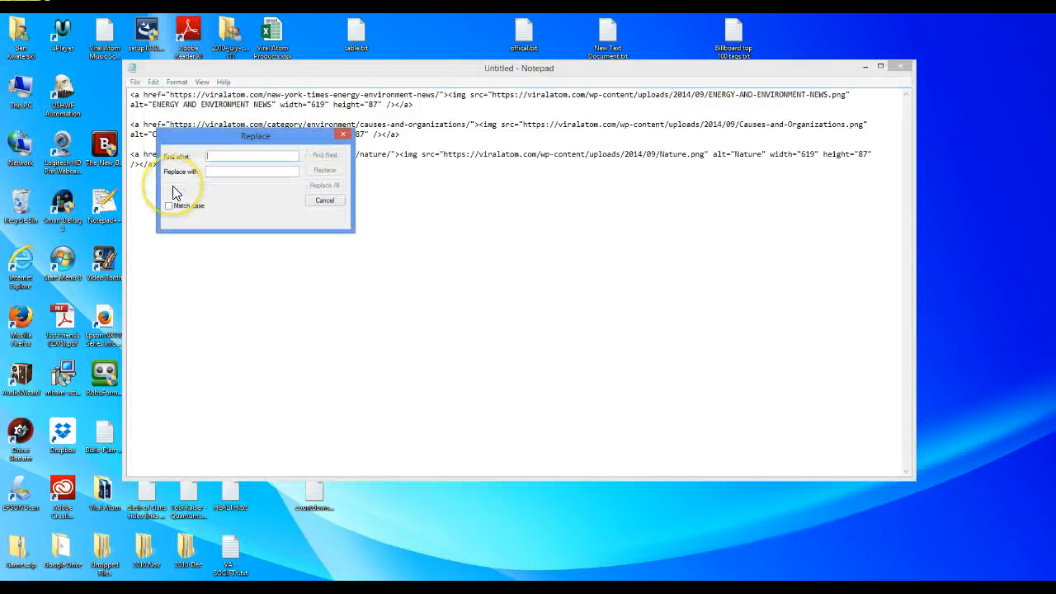
{"action": "left_click", "coordinate": [224, 157]}
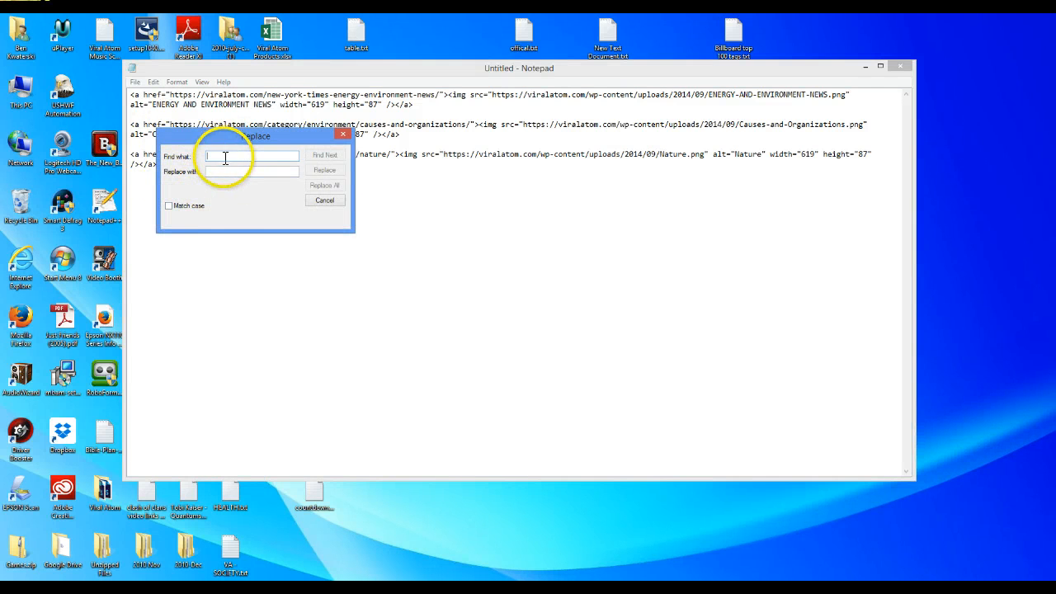
{"action": "type", "text": "619"}
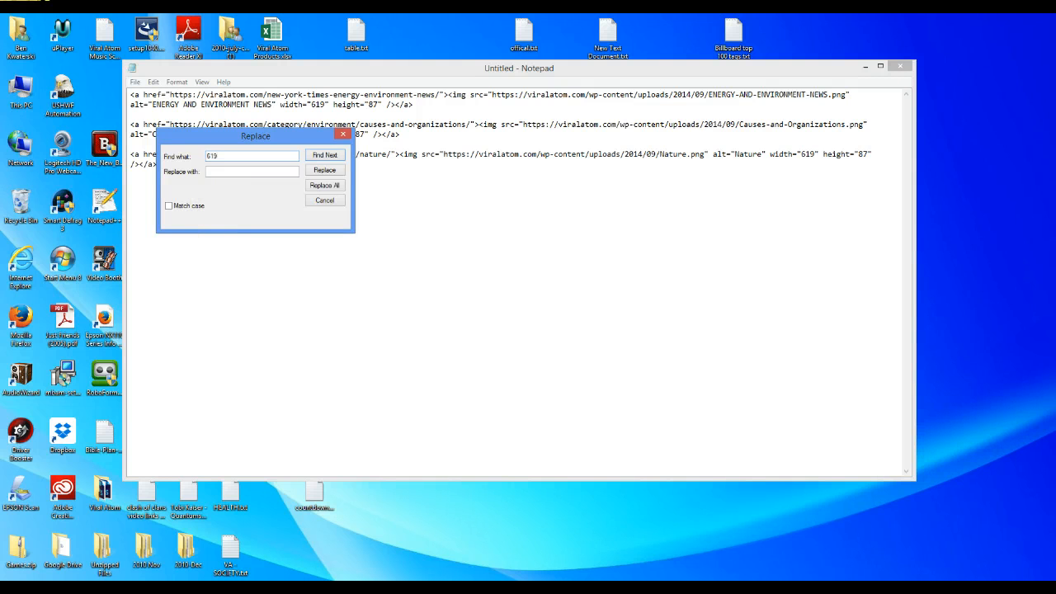
{"action": "key", "text": "Tab"}
{"action": "type", "text": "285"}
{"action": "left_click", "coordinate": [330, 184]}
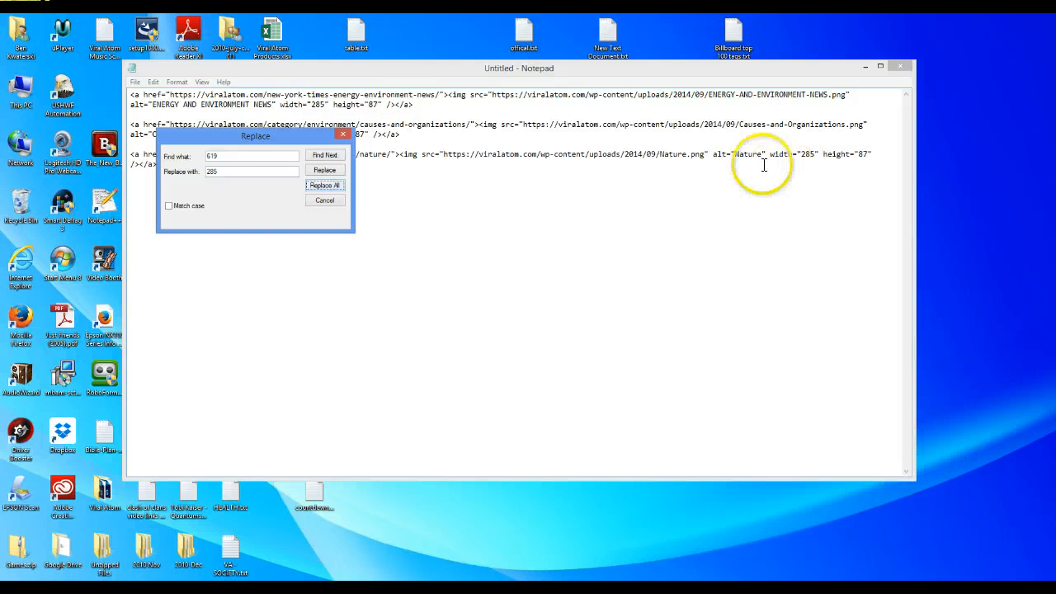
- Replace every 87 with 45 in the HTML to set all image heights to 45, and leave the Replace dialog
{"action": "left_click", "coordinate": [235, 155]}
{"action": "key", "text": "BackSpace"}
{"action": "key", "text": "BackSpace"}
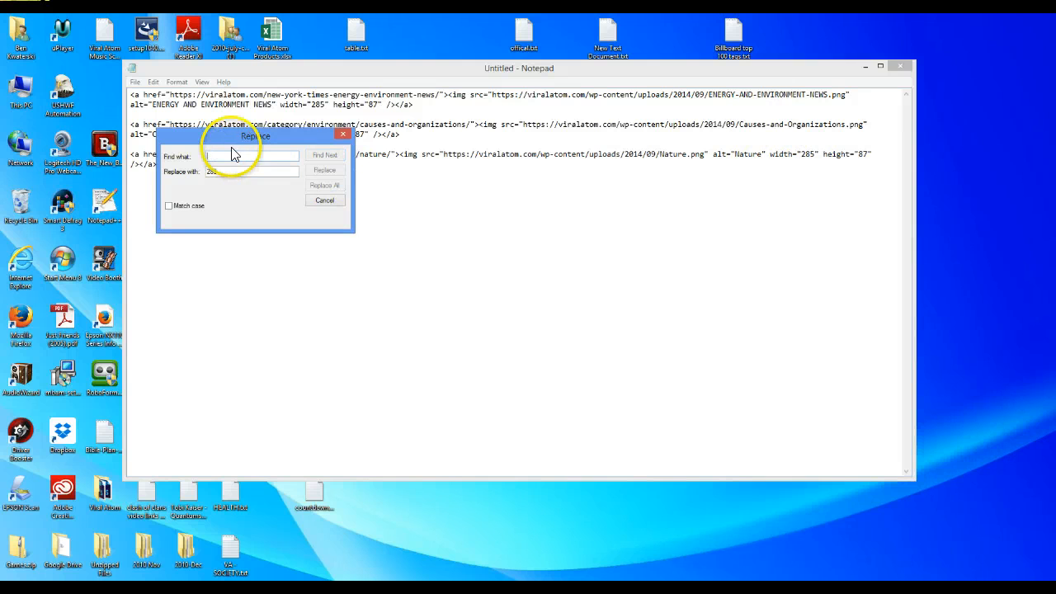
{"action": "type", "text": "87"}
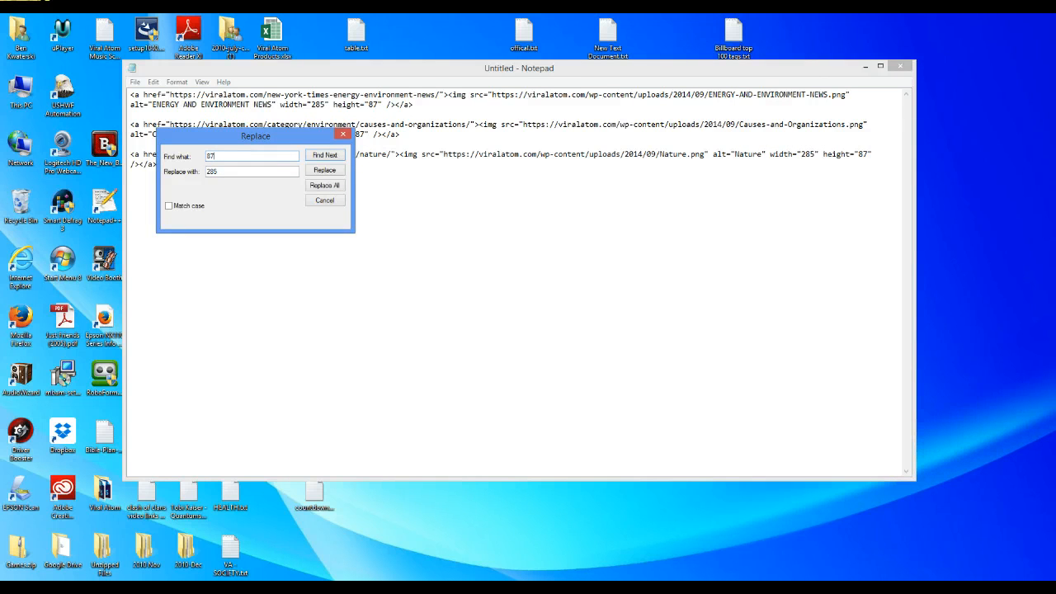
{"action": "key", "text": "Tab"}
{"action": "type", "text": "45"}
{"action": "left_click", "coordinate": [329, 186]}
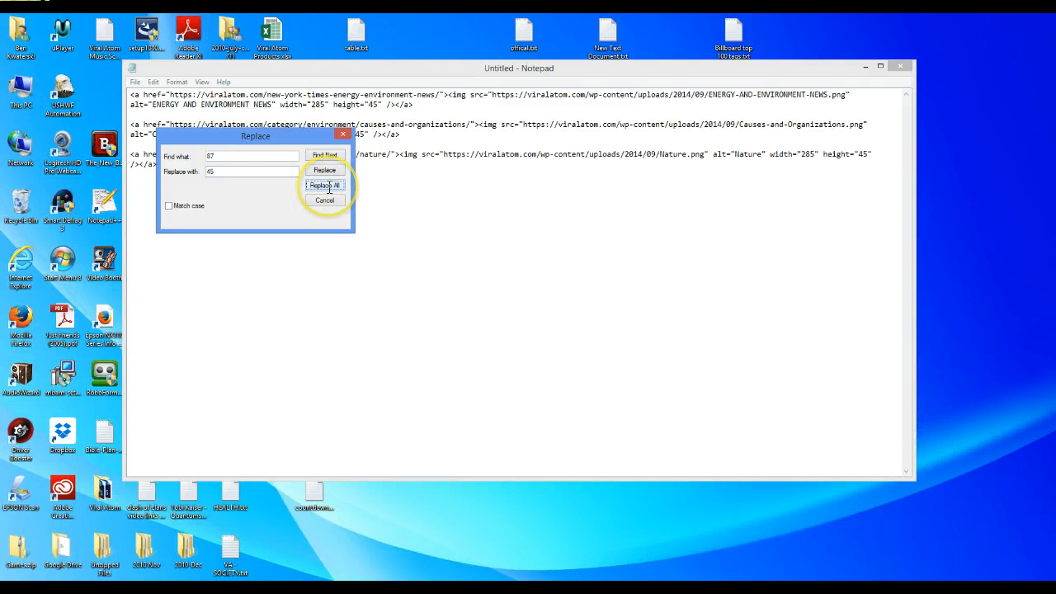
{"action": "left_click", "coordinate": [344, 134]}
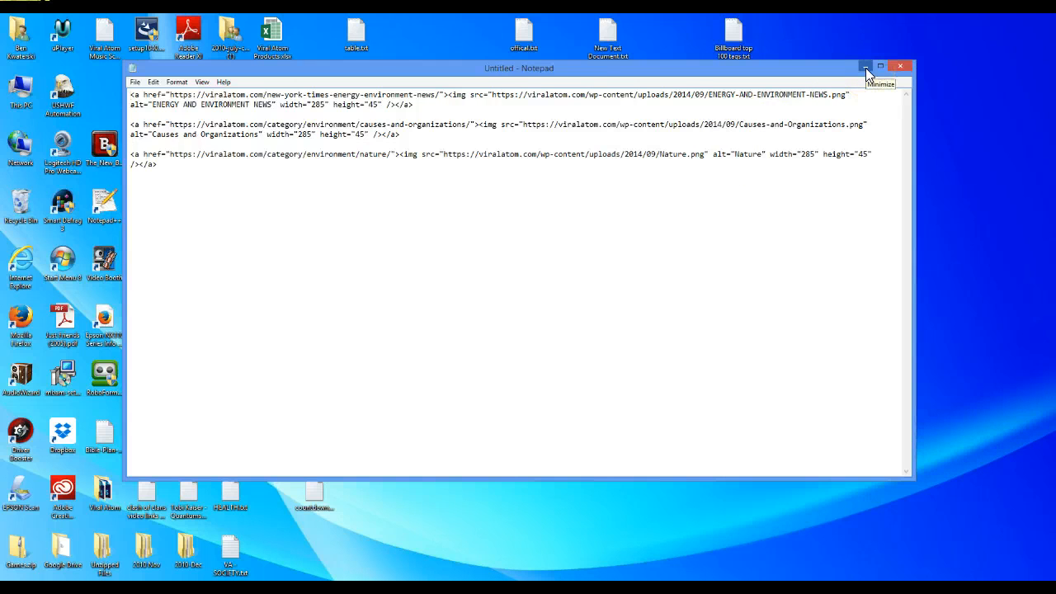
- Copy all of the resized HTML and close the untitled Notepad document without saving it
{"action": "key", "text": "ctrl+a"}
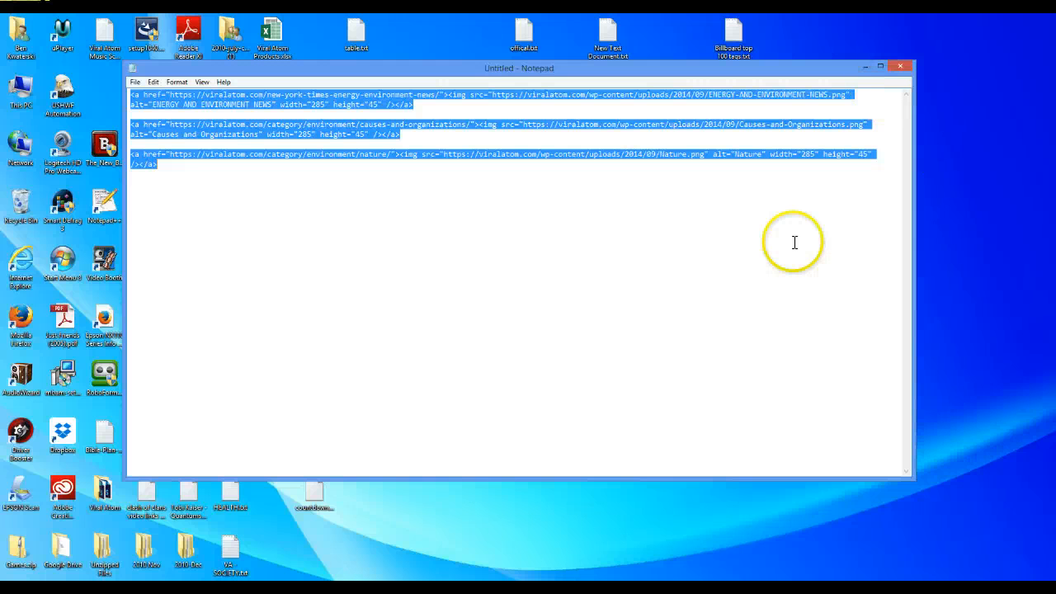
{"action": "left_click", "coordinate": [900, 66]}
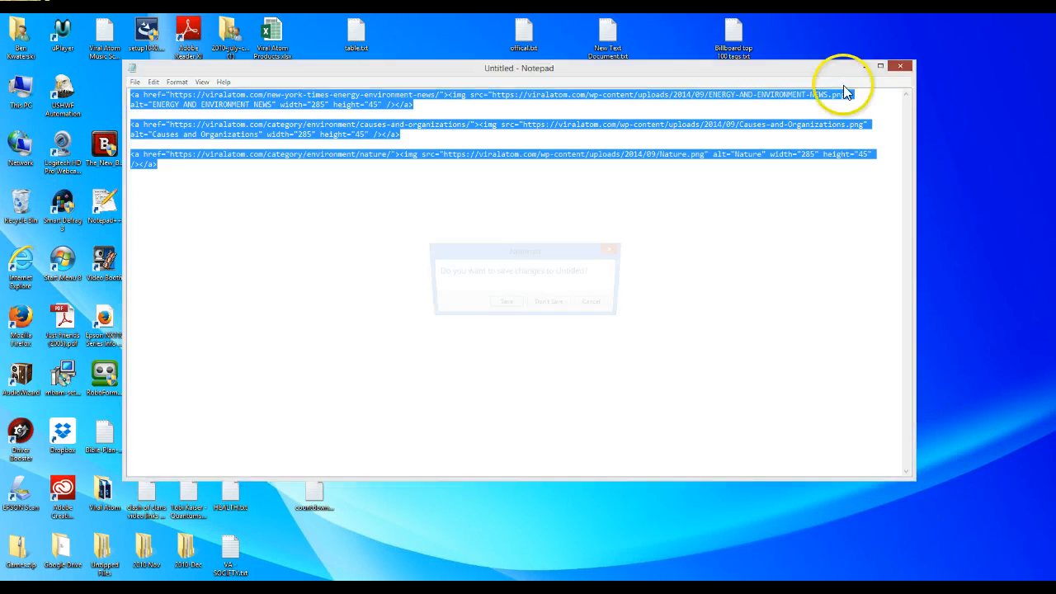
{"action": "left_click", "coordinate": [549, 302]}
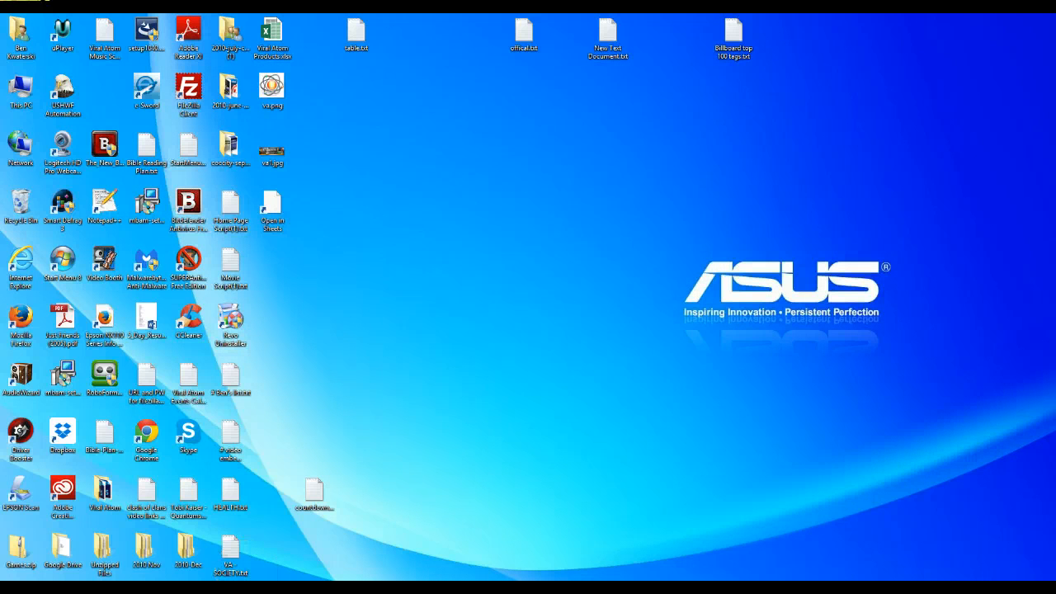
- In Chrome, paste the resized HTML into the code field of the "Viral Atom - Environment" widget and save the widget
{"action": "left_click", "coordinate": [247, 549]}
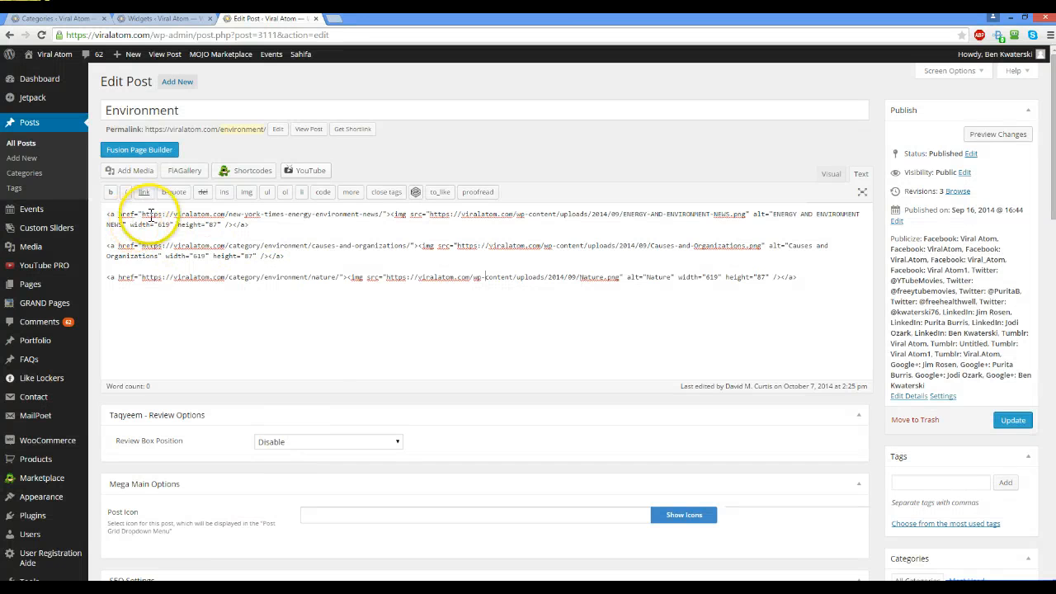
{"action": "left_click", "coordinate": [165, 17]}
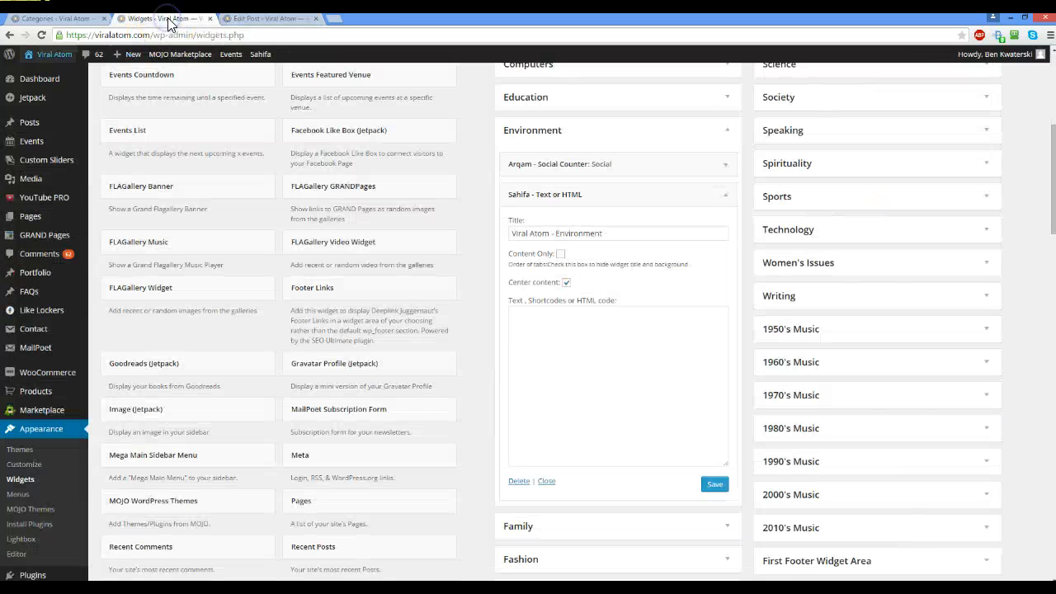
{"action": "left_click", "coordinate": [518, 314]}
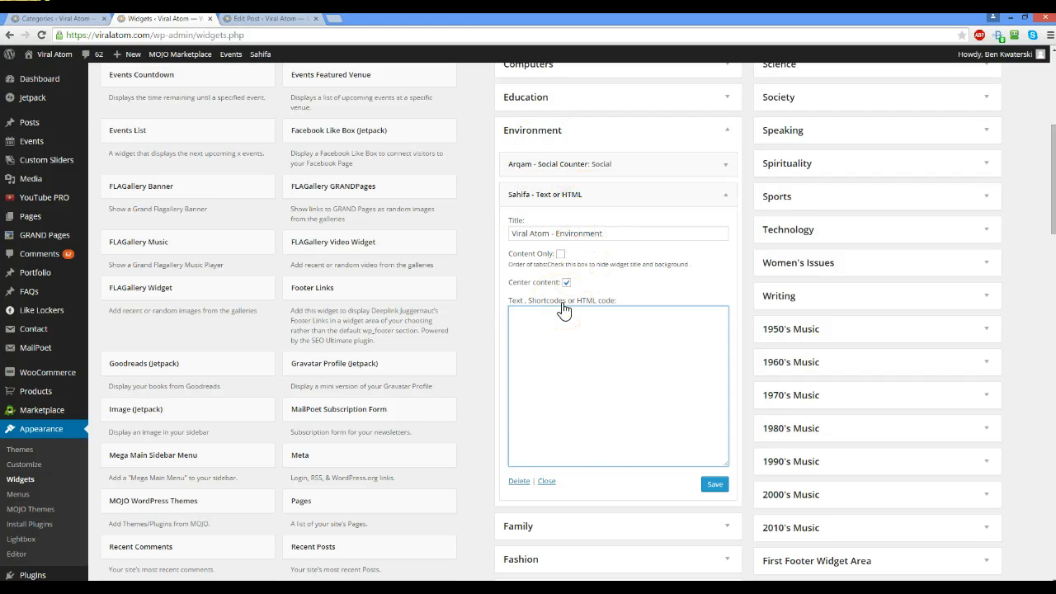
{"action": "key", "text": "ctrl+v"}
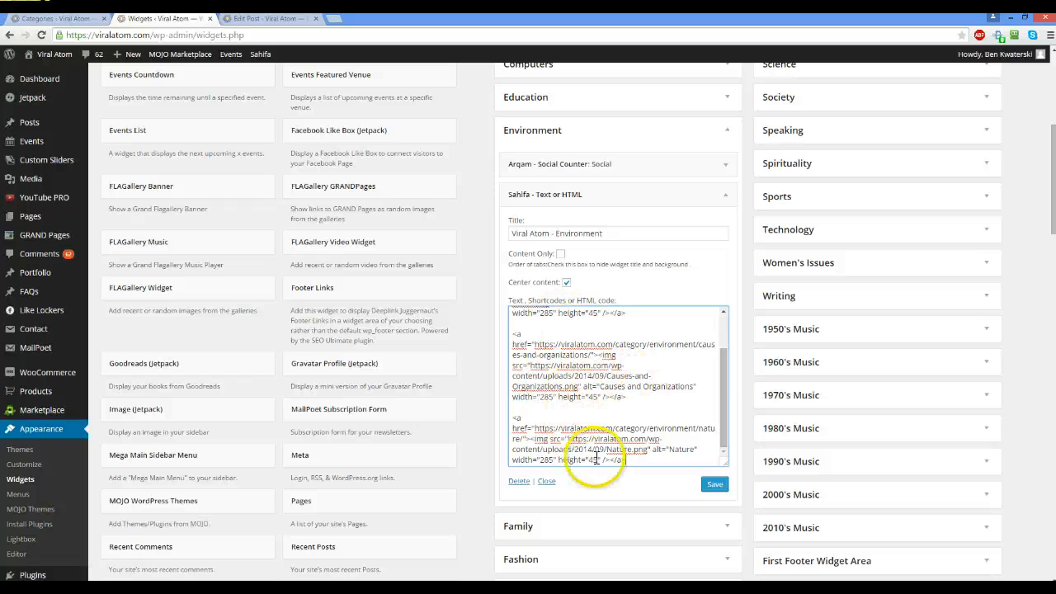
{"action": "left_click", "coordinate": [716, 487]}
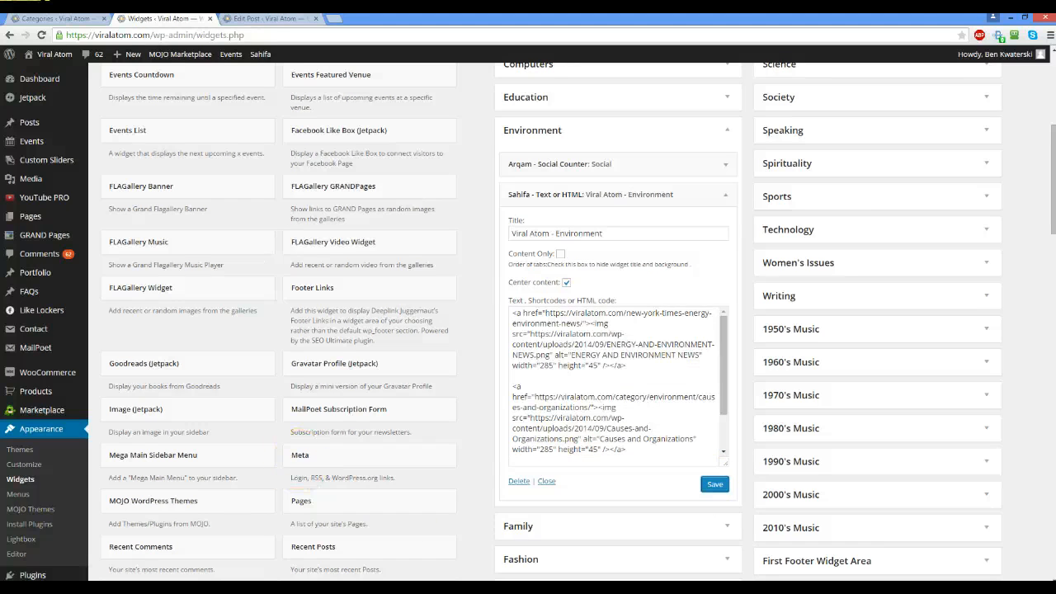
- Copy the whole table code from table.txt in Notepad and replace the Environment post's entire HTML with it
{"action": "left_click", "coordinate": [256, 20]}
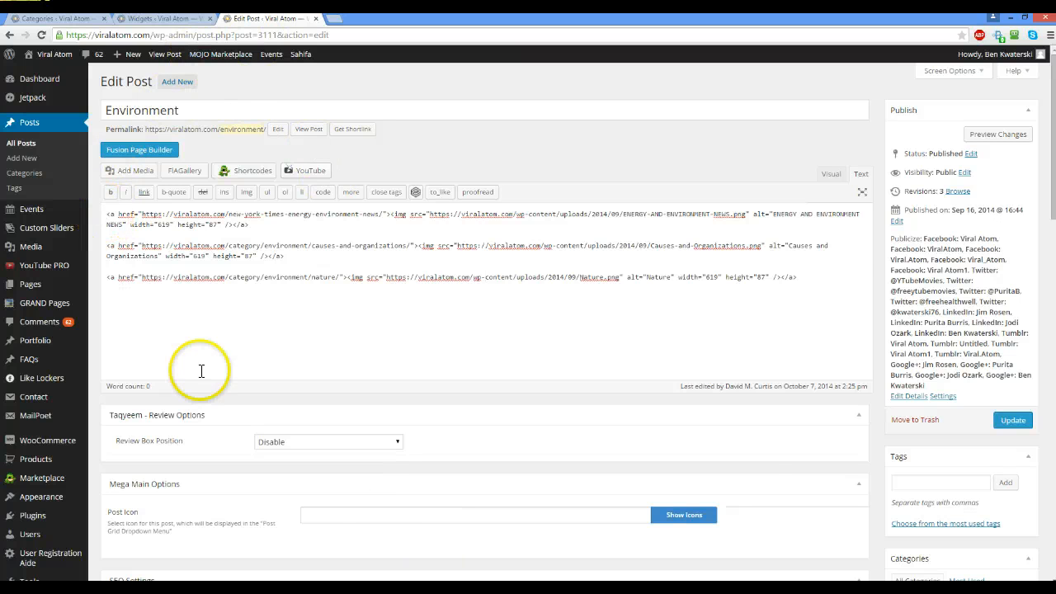
{"action": "key", "text": "alt+Tab"}
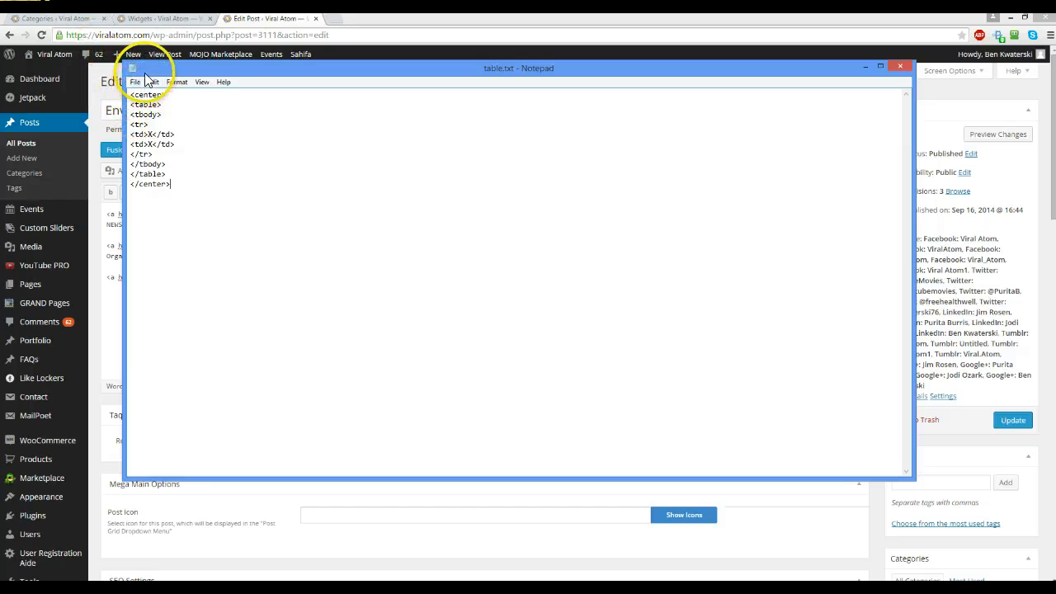
{"action": "key", "text": "ctrl+a"}
{"action": "key", "text": "ctrl+c"}
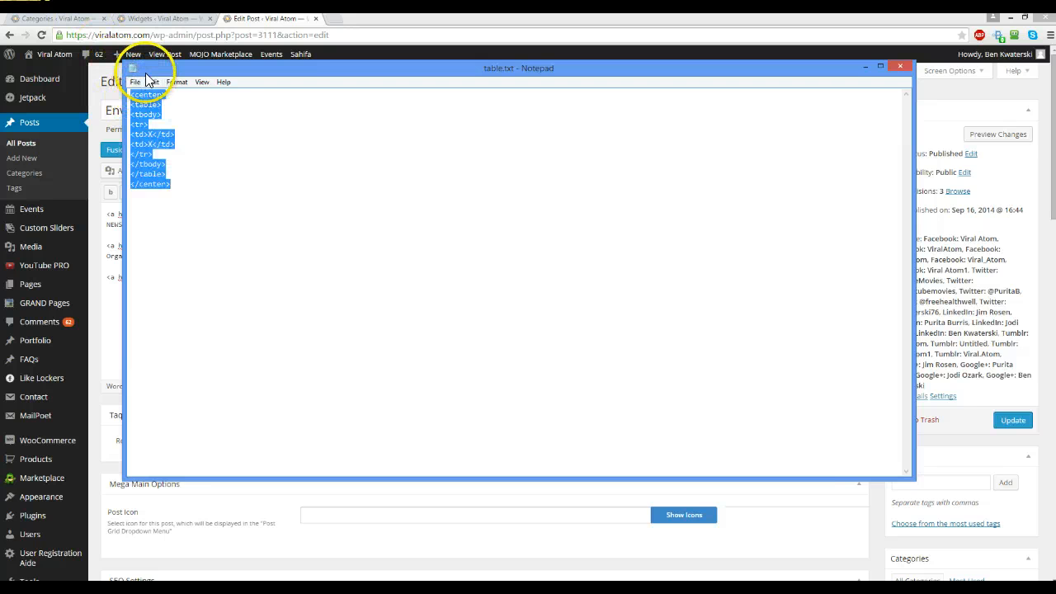
{"action": "left_click", "coordinate": [863, 66]}
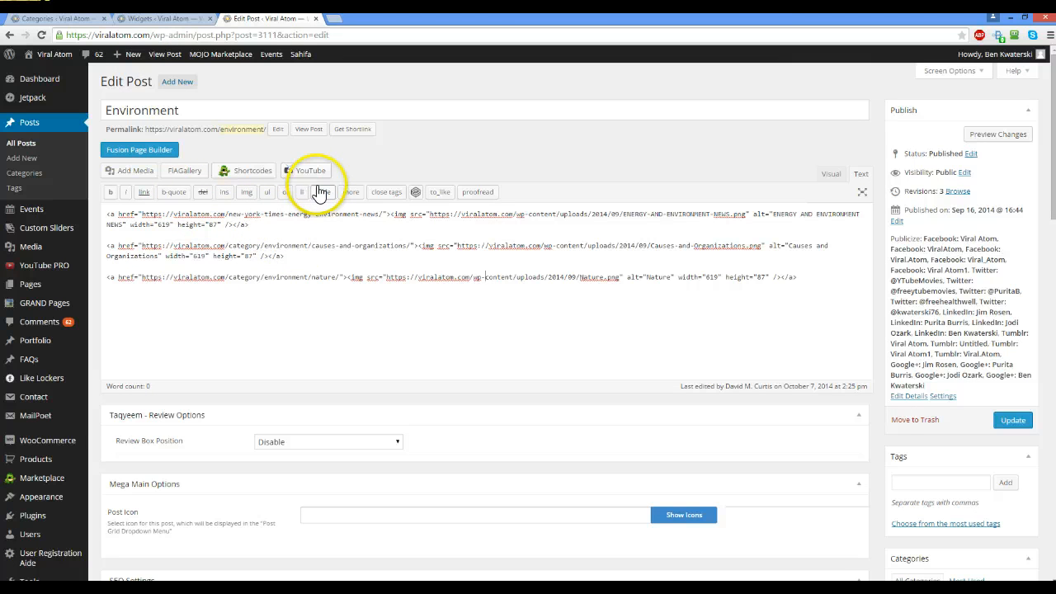
{"action": "key", "text": "ctrl+a"}
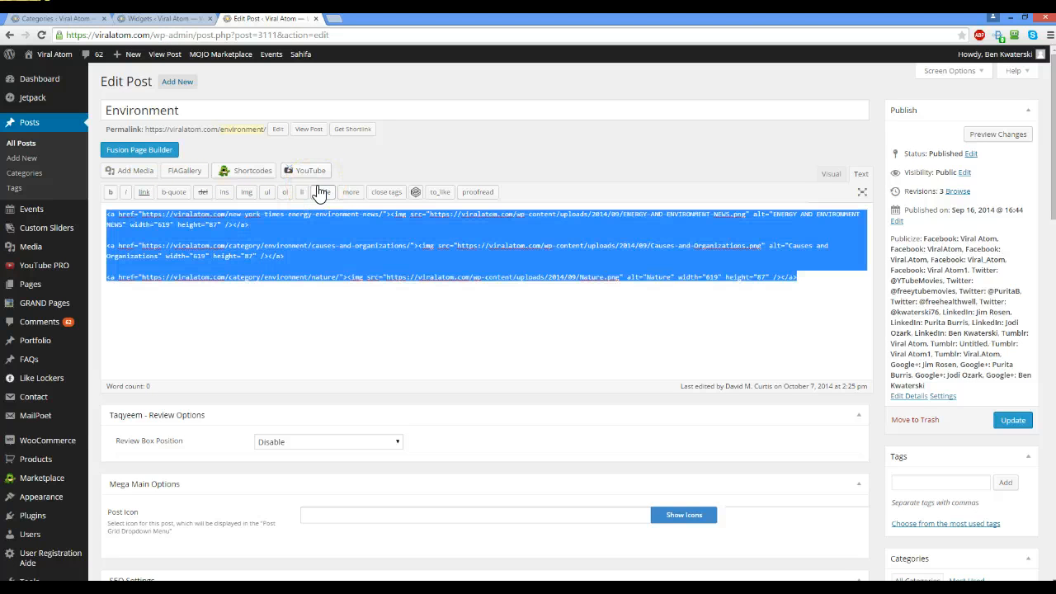
{"action": "key", "text": "ctrl+v"}
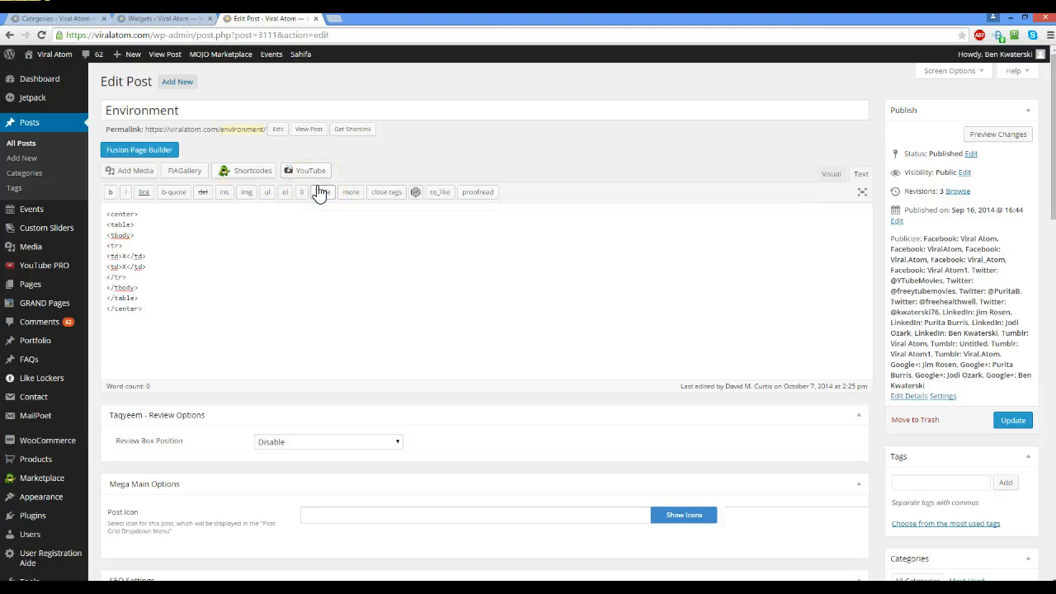
- Preview the table in the visual editor, and copy the <tr> block with its two X cells from the post's HTML
{"action": "left_click", "coordinate": [835, 178]}
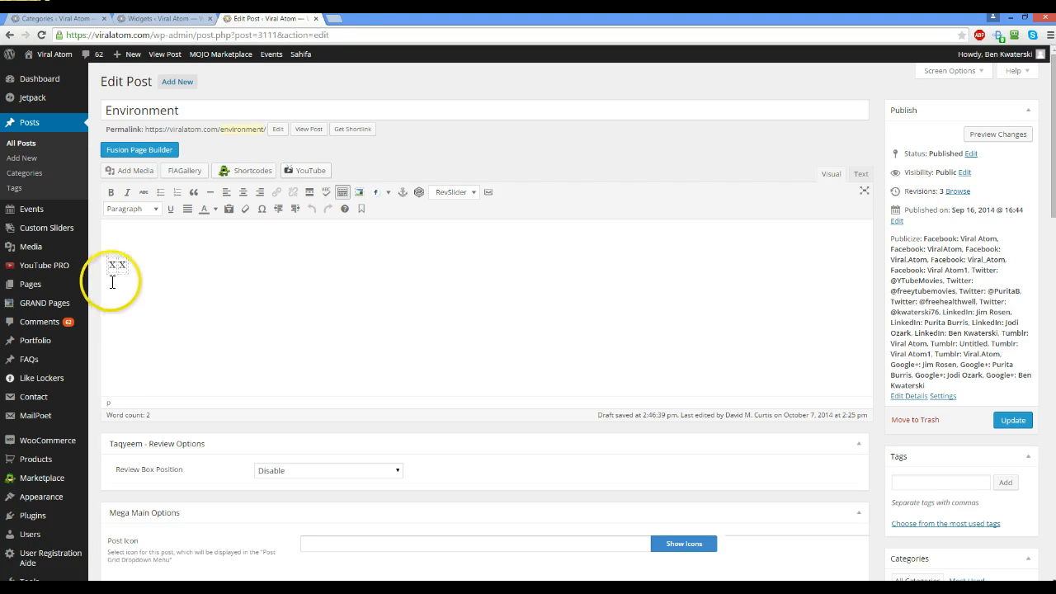
{"action": "left_click", "coordinate": [859, 177]}
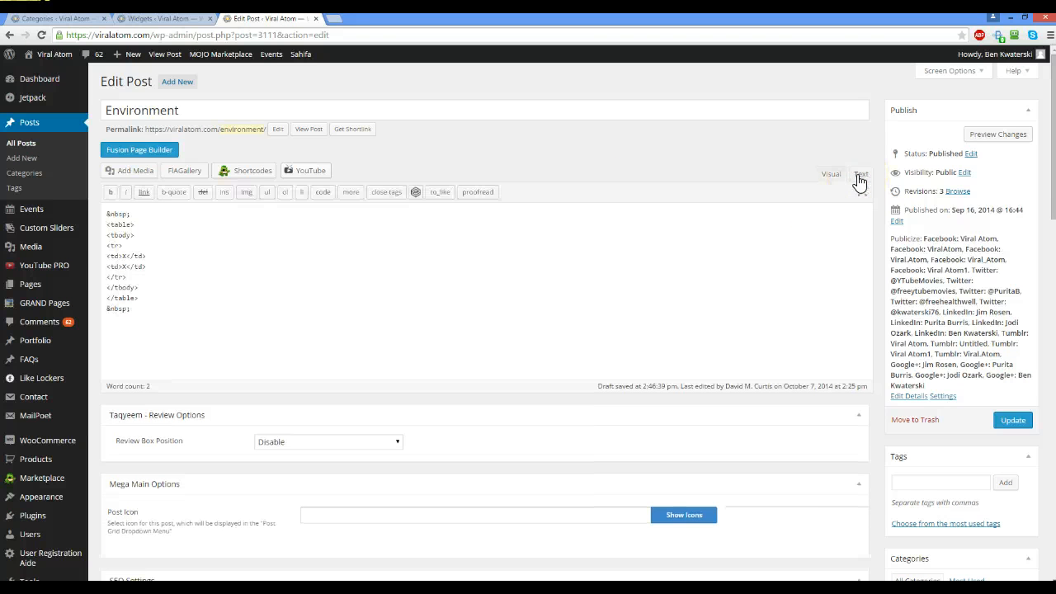
{"action": "left_click", "coordinate": [107, 244]}
{"action": "left_click_drag", "start_coordinate": [107, 244], "coordinate": [132, 279]}
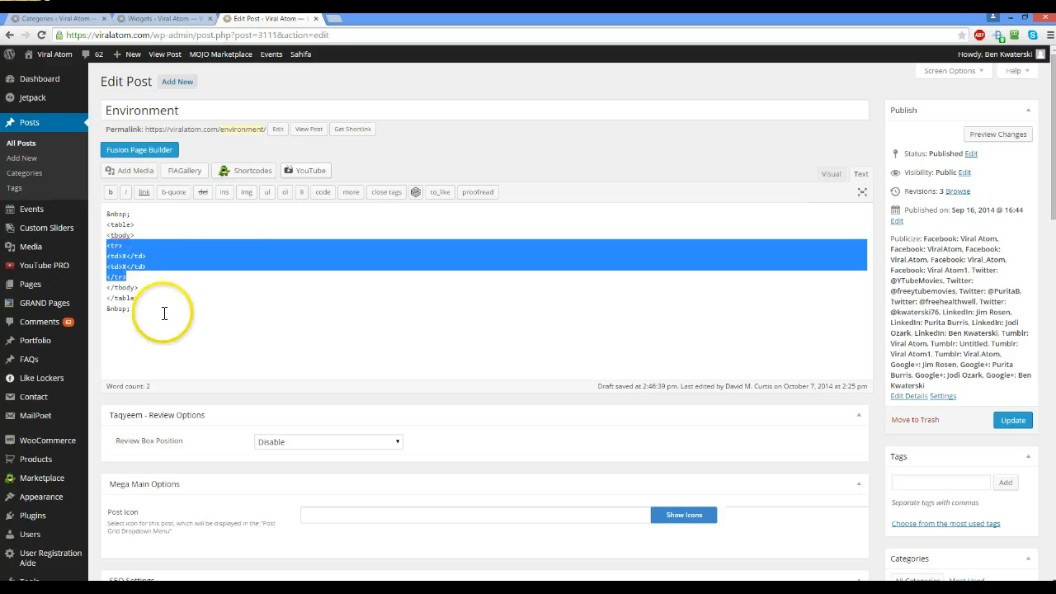
{"action": "left_click", "coordinate": [176, 289]}
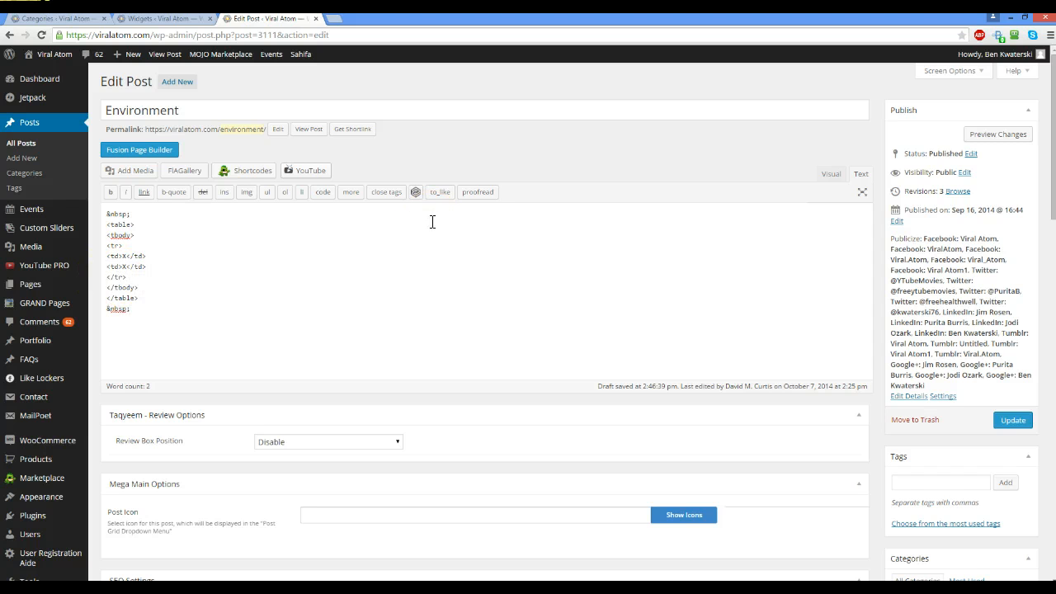
{"action": "type", "text": "<tr> <td>X</td> <td>X</td> </tr>"}
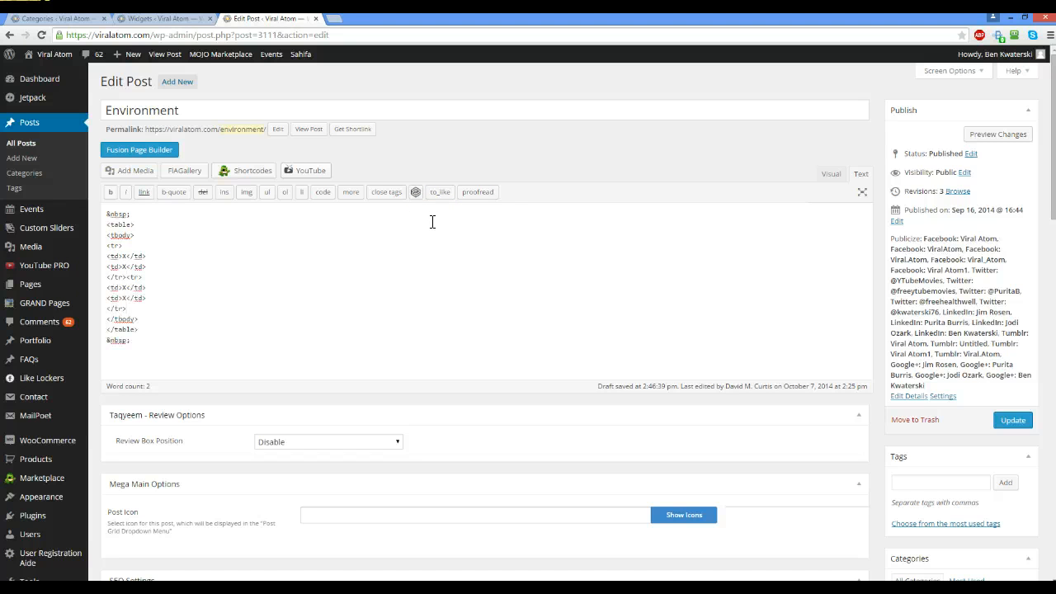
{"action": "key", "text": "BackSpace"}
{"action": "key", "text": "BackSpace"}
{"action": "key", "text": "BackSpace"}
{"action": "key", "text": "BackSpace"}
{"action": "key", "text": "BackSpace"}
{"action": "key", "text": "BackSpace"}
{"action": "key", "text": "BackSpace"}
{"action": "key", "text": "BackSpace"}
{"action": "key", "text": "BackSpace"}
{"action": "key", "text": "BackSpace"}
{"action": "key", "text": "BackSpace"}
{"action": "key", "text": "BackSpace"}
{"action": "key", "text": "BackSpace"}
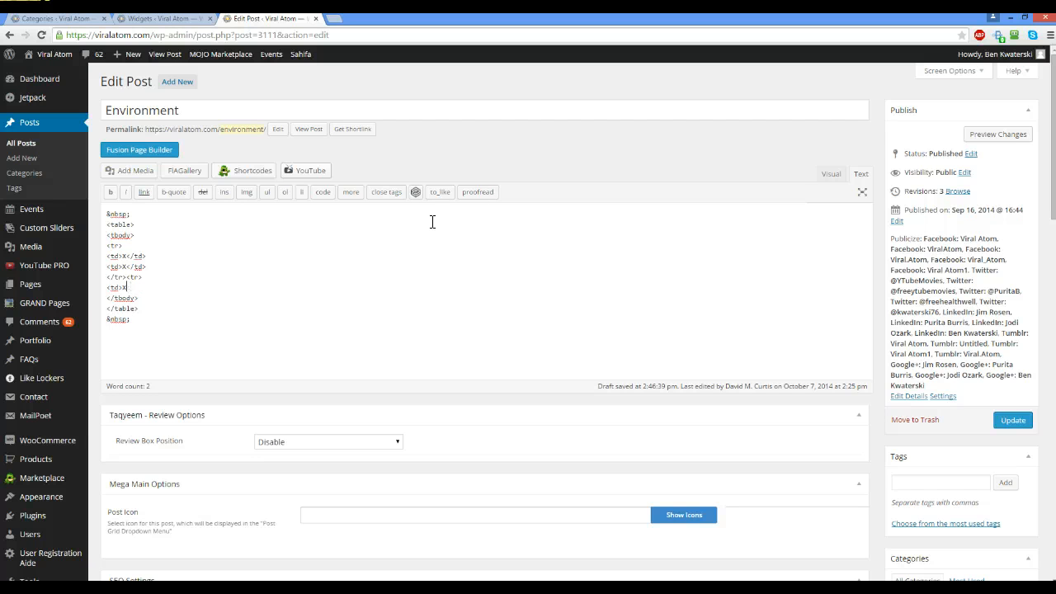
{"action": "key", "text": "BackSpace"}
{"action": "key", "text": "BackSpace"}
{"action": "key", "text": "BackSpace"}
{"action": "key", "text": "BackSpace"}
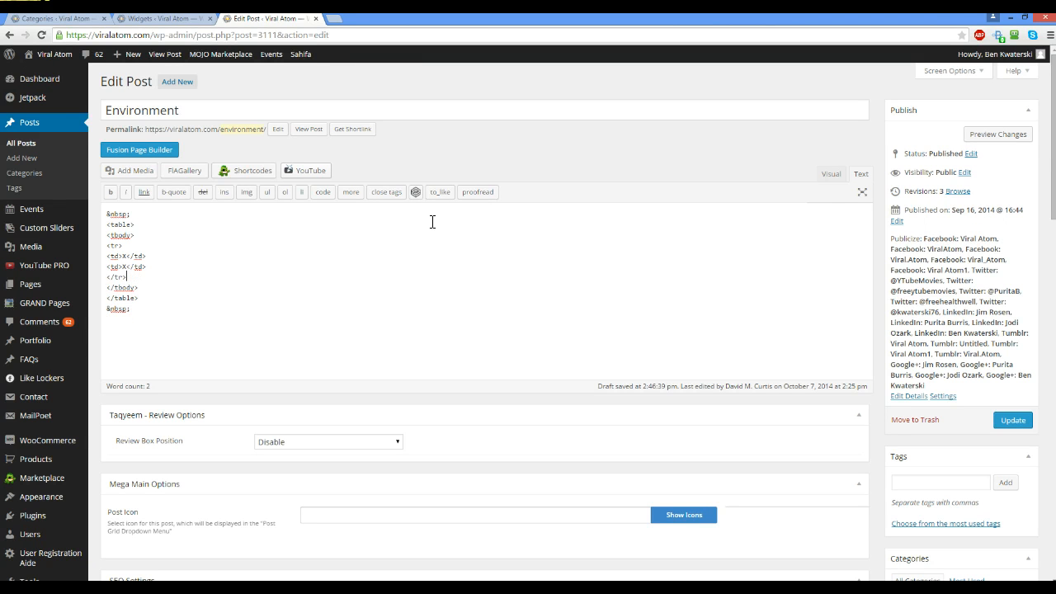
- Add a second <tr> row with two X cells on a new line below the first row's closing </tr>
{"action": "key", "text": "Return"}
{"action": "type", "text": "<tr> <td>X</td> <td>X</td> </tr>"}
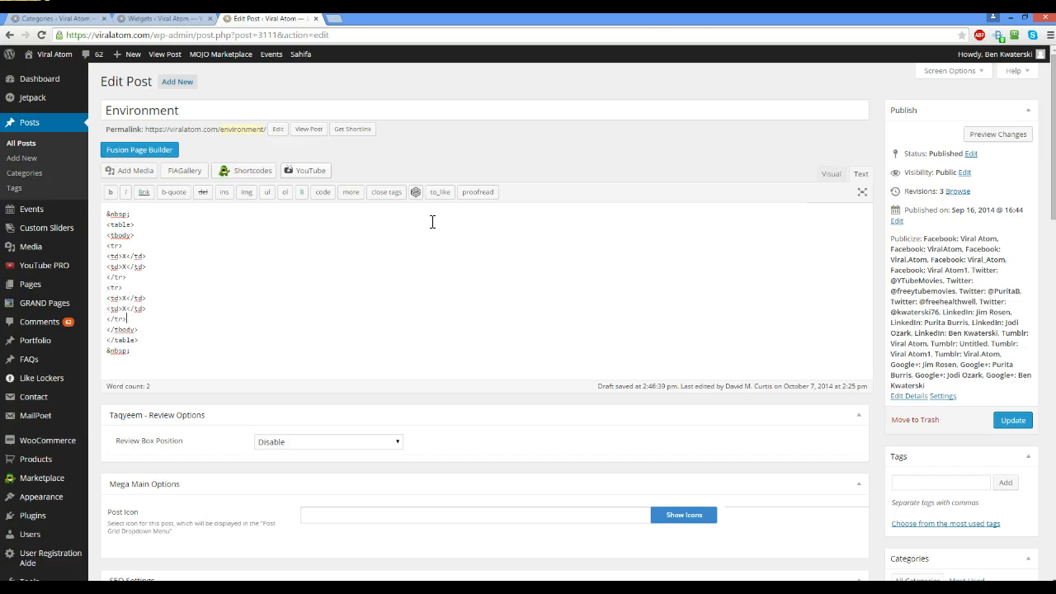
- Delete the X from the second row's second cell in the visual editor and return to the post's HTML code
{"action": "left_click", "coordinate": [831, 174]}
{"action": "left_click", "coordinate": [371, 237]}
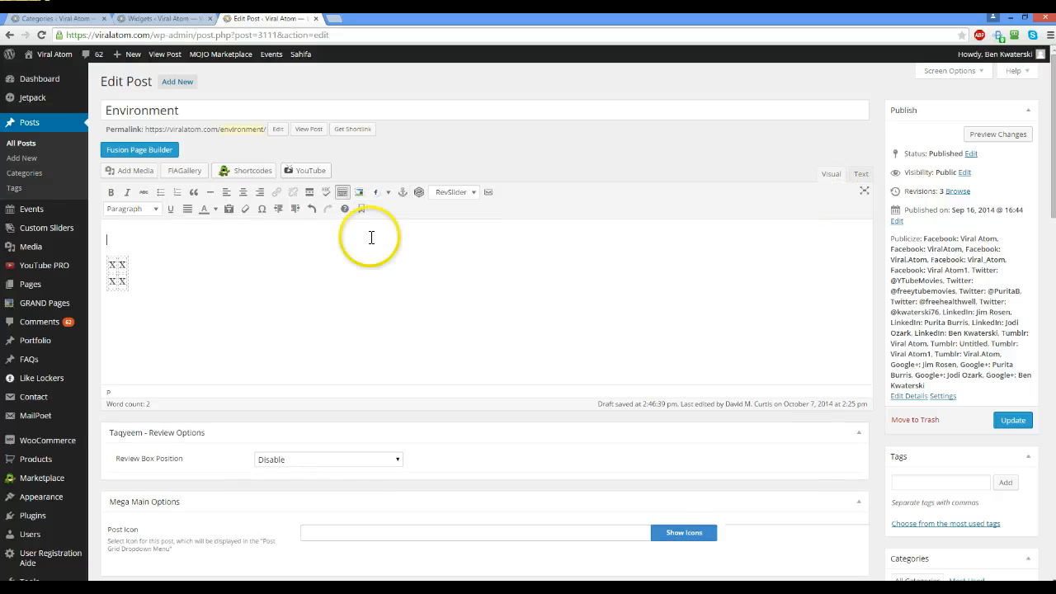
{"action": "left_click", "coordinate": [122, 281]}
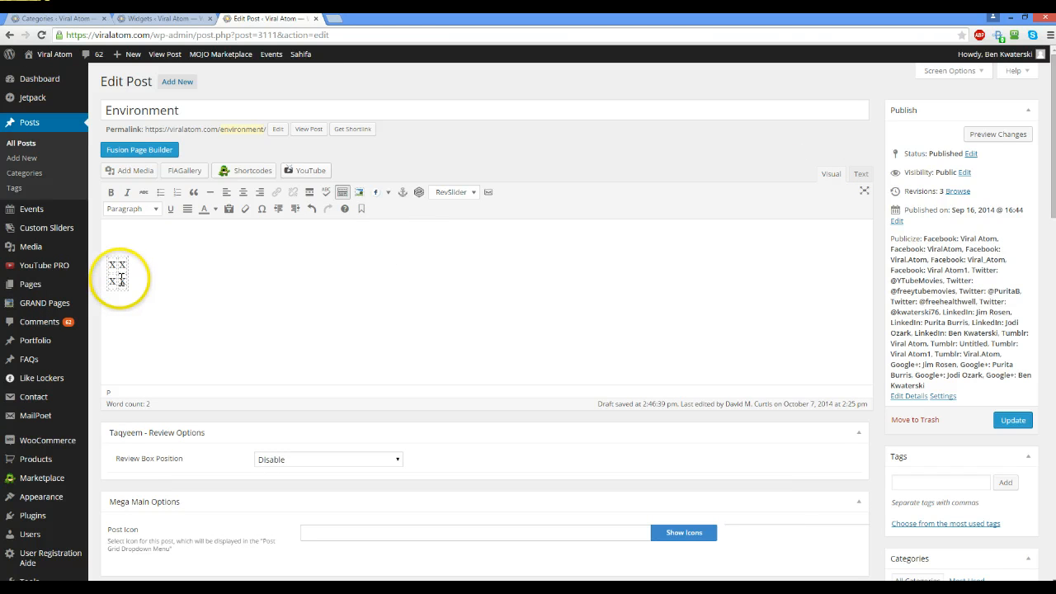
{"action": "left_click", "coordinate": [189, 216]}
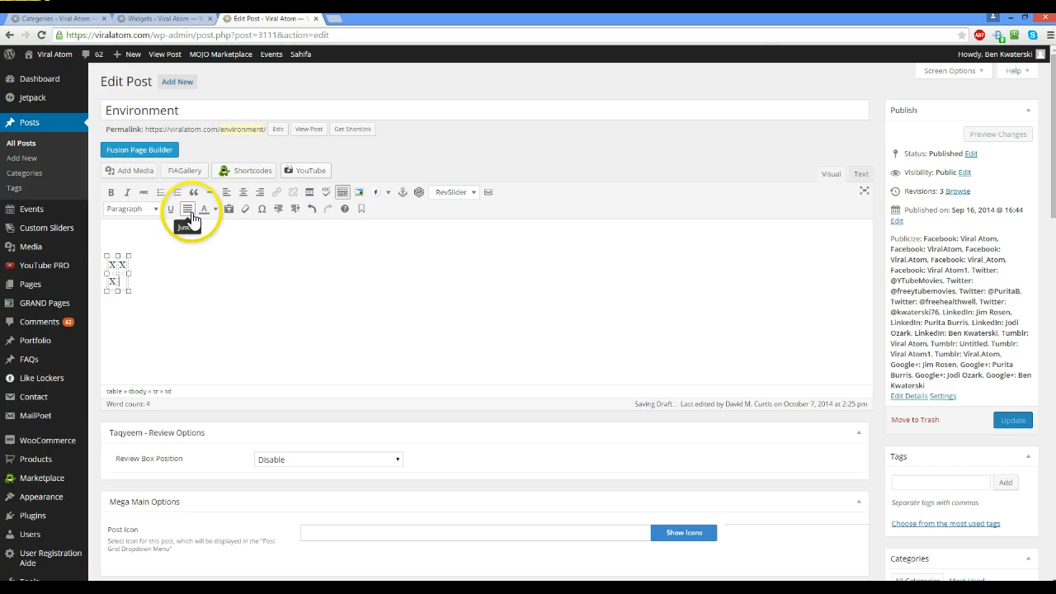
{"action": "left_click", "coordinate": [862, 175]}
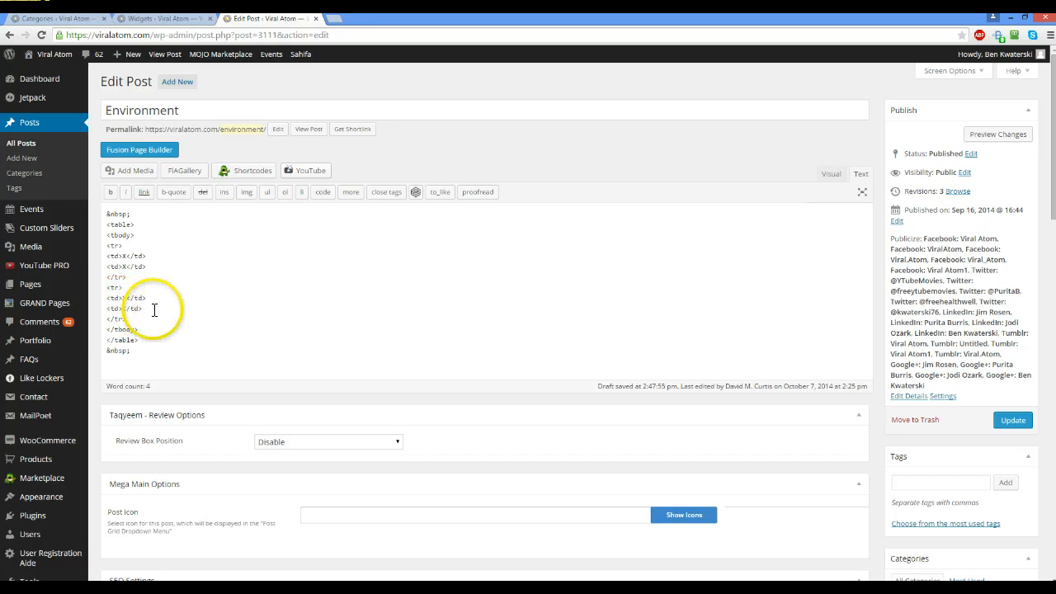
- Show the post's table in the visual editor and select the X in the first row's first cell
{"action": "left_click", "coordinate": [829, 175]}
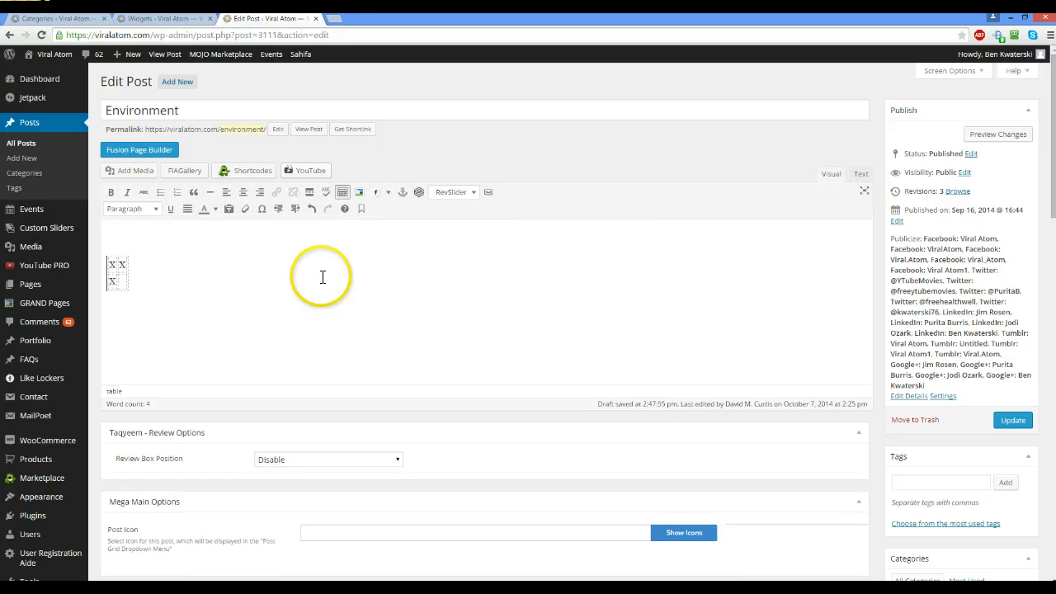
{"action": "left_click", "coordinate": [114, 281]}
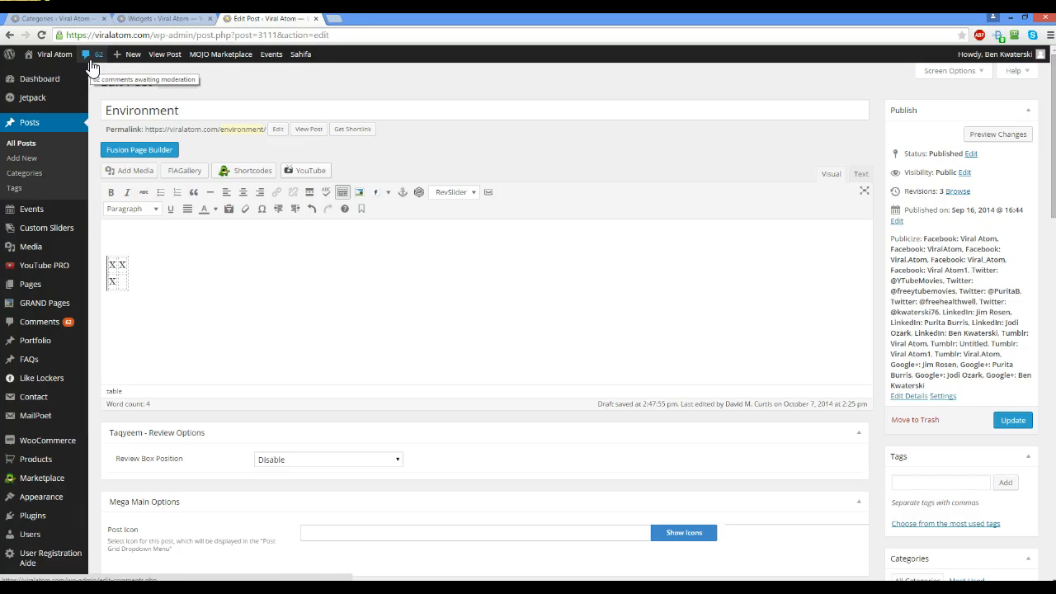
{"action": "double_click", "coordinate": [113, 264]}
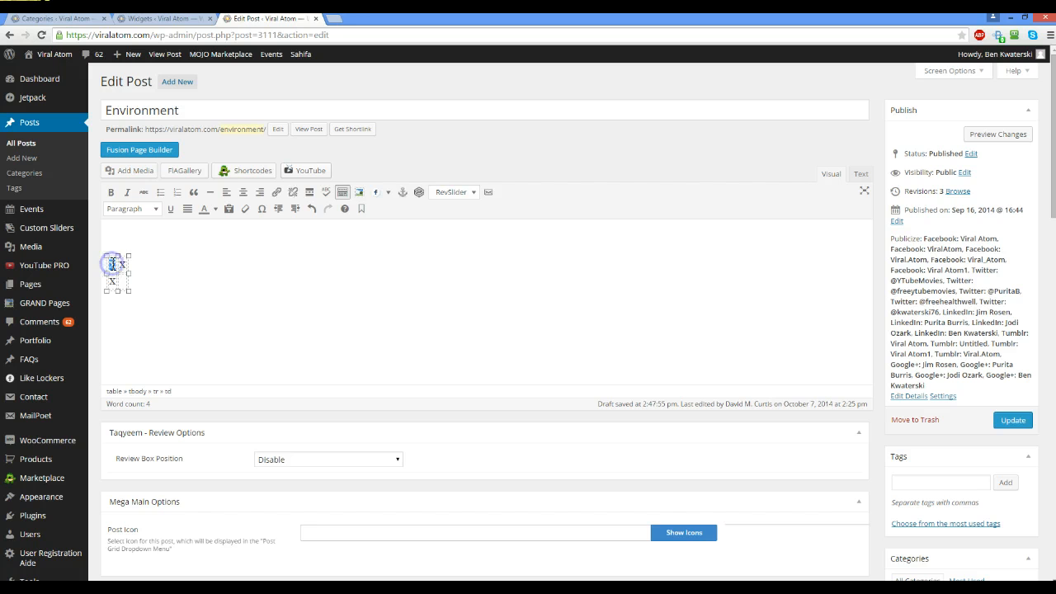
{"action": "left_click", "coordinate": [432, 322]}
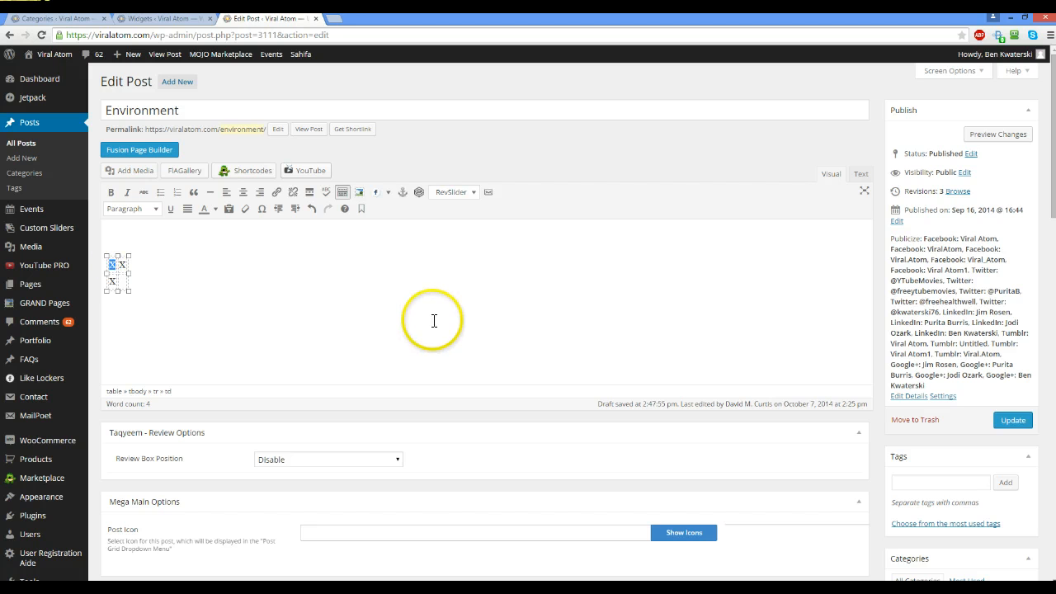
- Upload Causes and Organizations.png, Nature.png and News.png from the Viral Atom Environment folder to the media library
{"action": "left_click", "coordinate": [132, 176]}
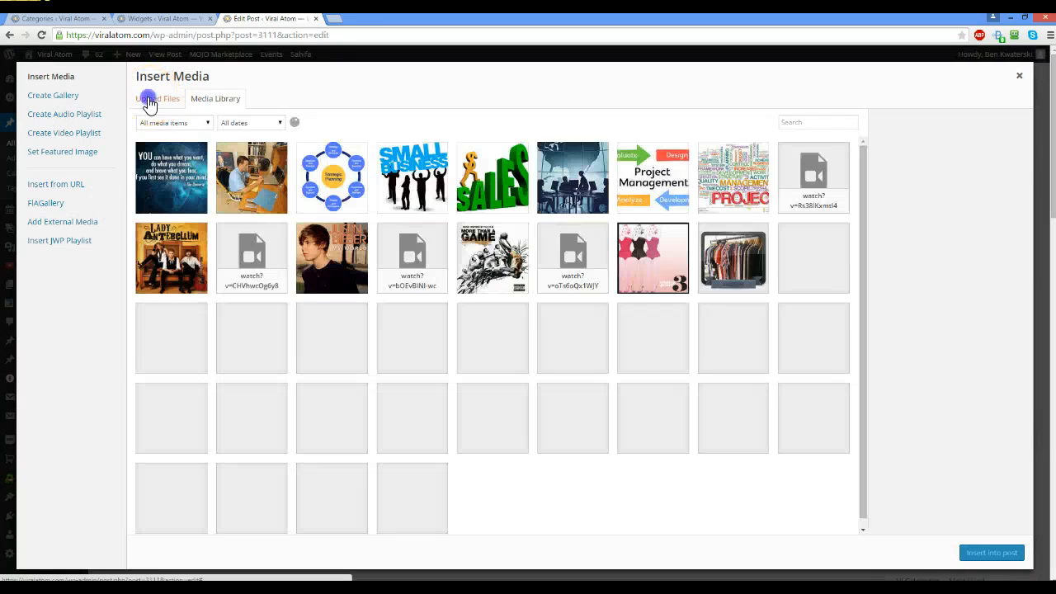
{"action": "left_click", "coordinate": [151, 101]}
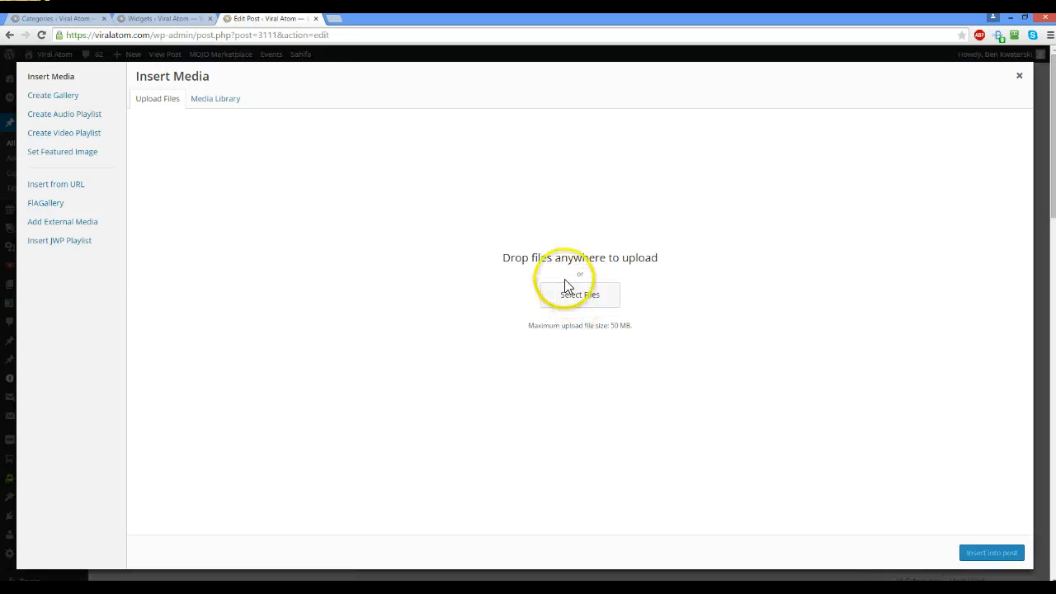
{"action": "left_click", "coordinate": [576, 297]}
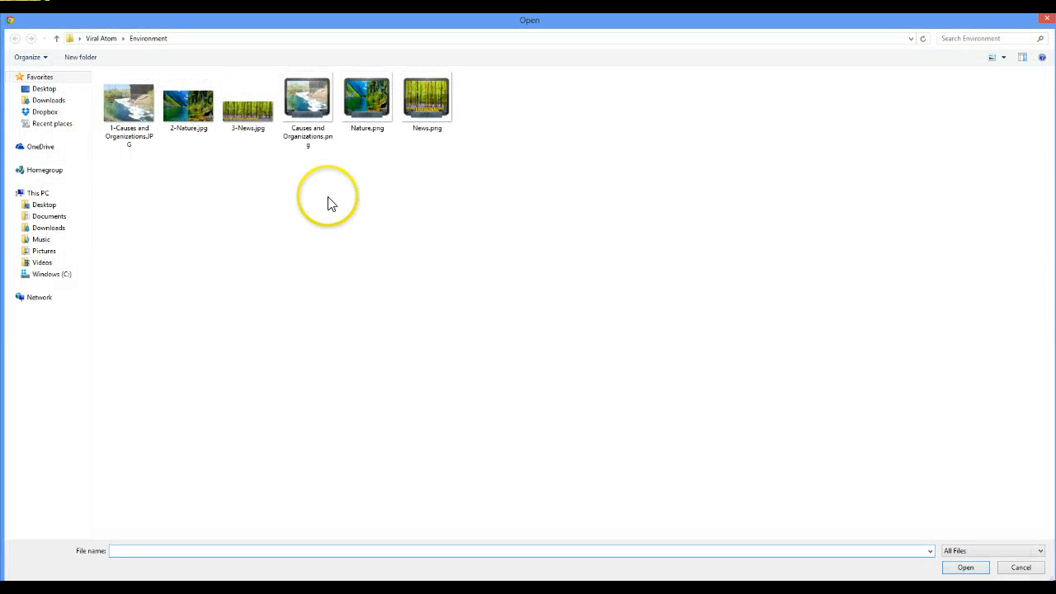
{"action": "left_click", "coordinate": [316, 97]}
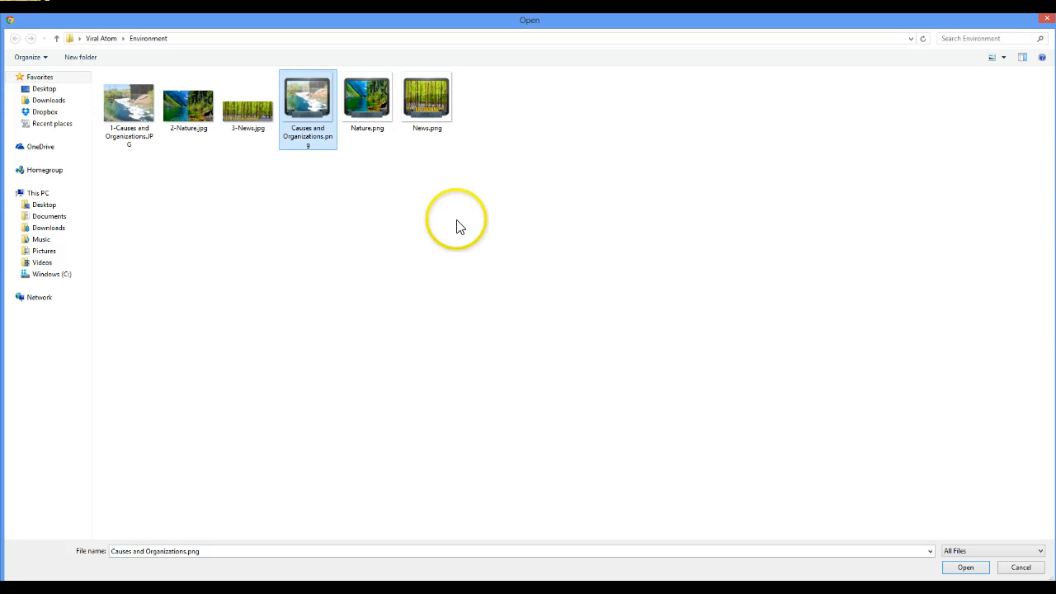
{"action": "left_click", "coordinate": [430, 103], "text": "shift"}
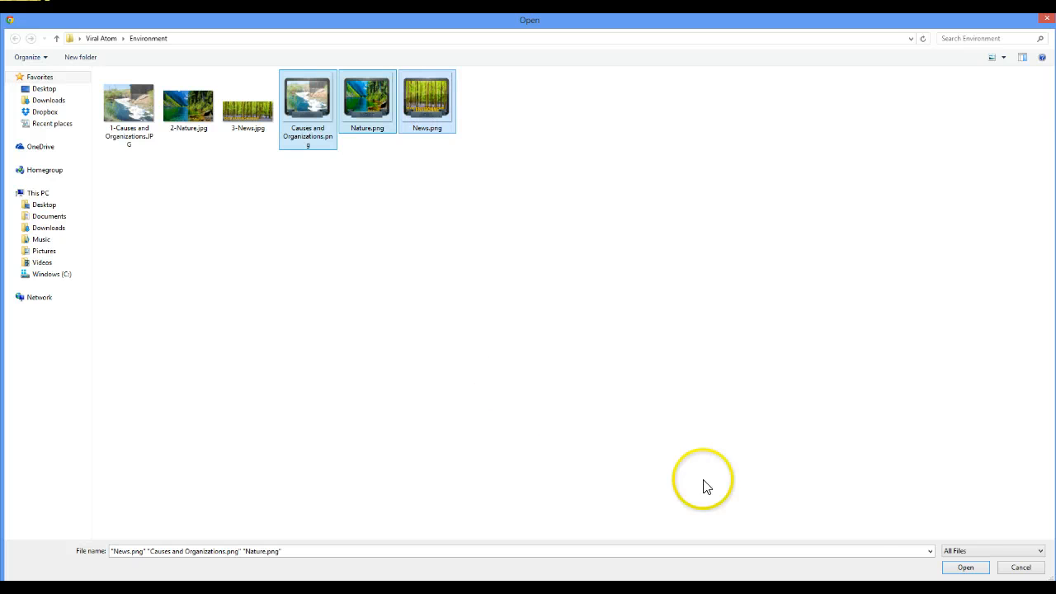
{"action": "left_click", "coordinate": [950, 569]}
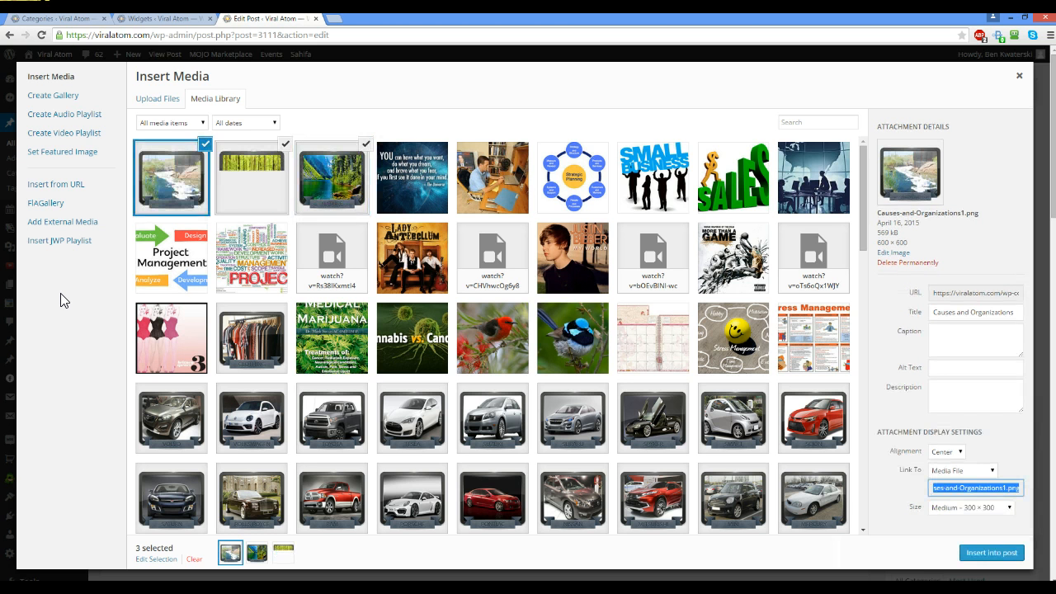
- Narrow the media library selection to the Causes and Organizations image alone and look through the other media
{"action": "left_click", "coordinate": [175, 169]}
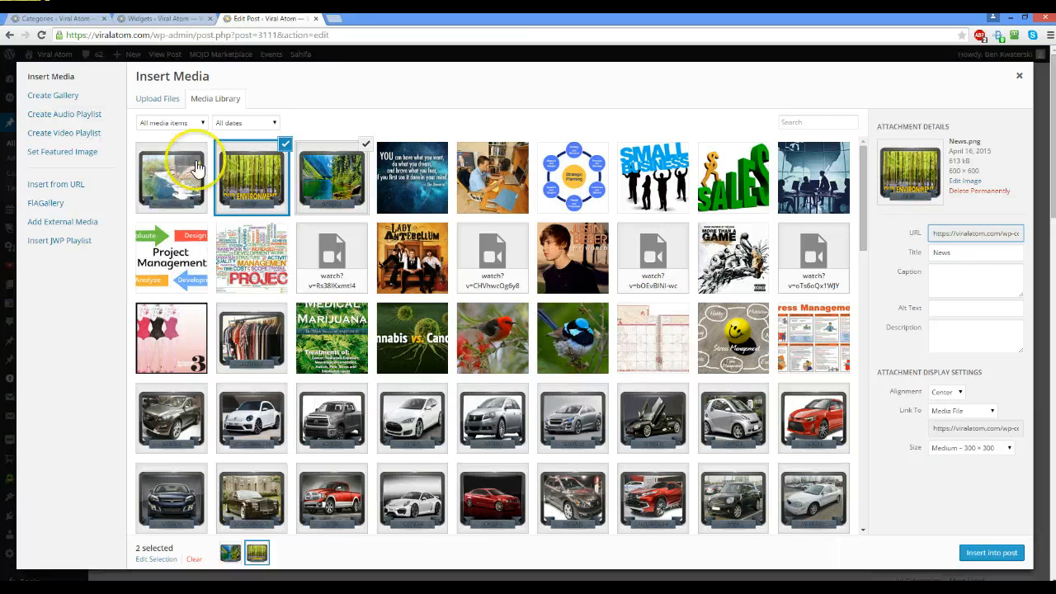
{"action": "left_click", "coordinate": [169, 179]}
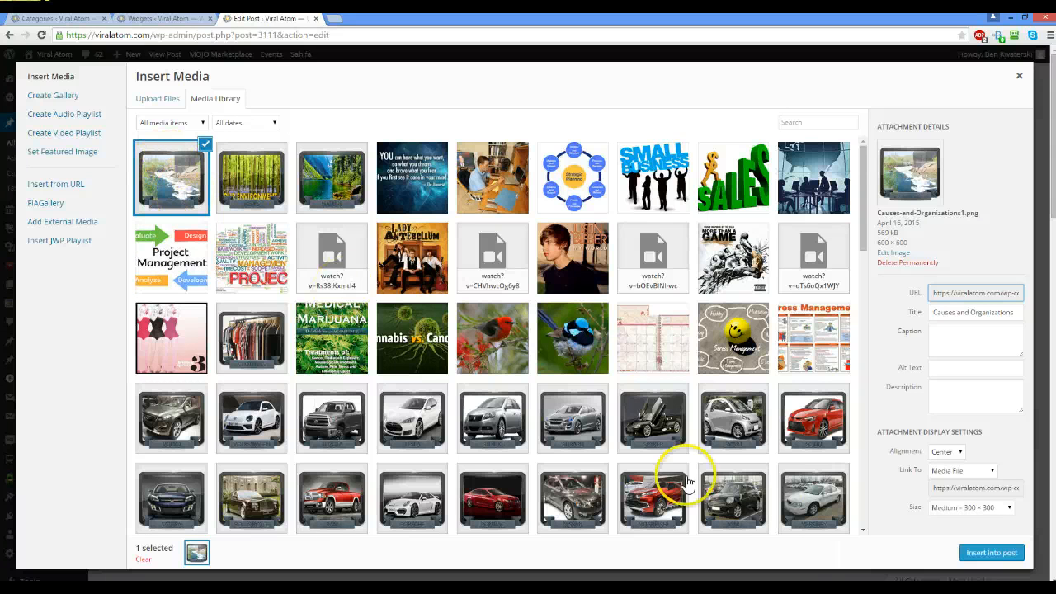
{"action": "scroll", "coordinate": [707, 279], "scroll_direction": "down", "scroll_amount": 2}
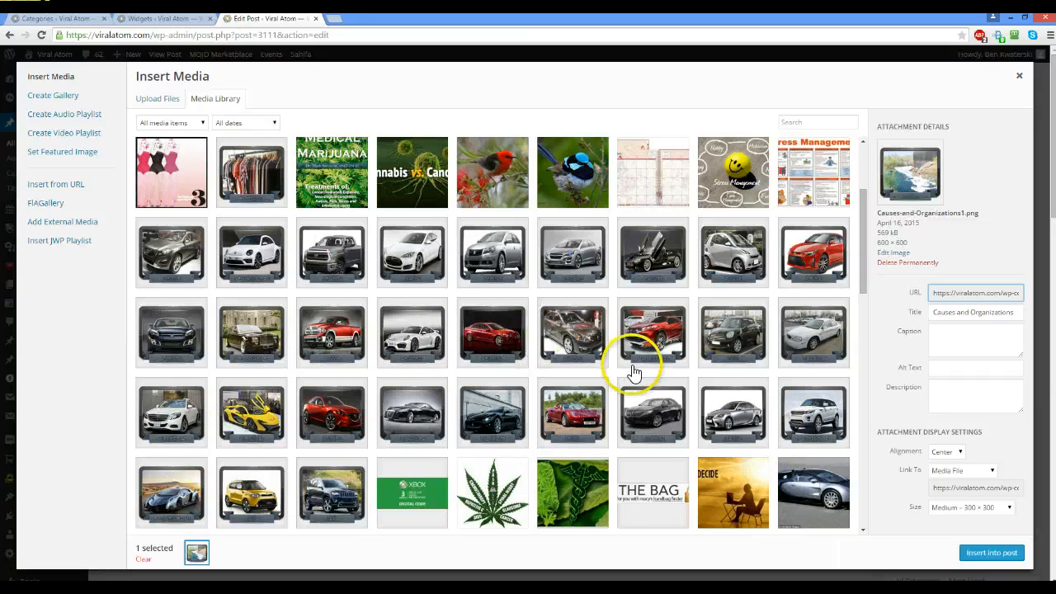
{"action": "scroll", "coordinate": [652, 364], "scroll_direction": "up", "scroll_amount": 2}
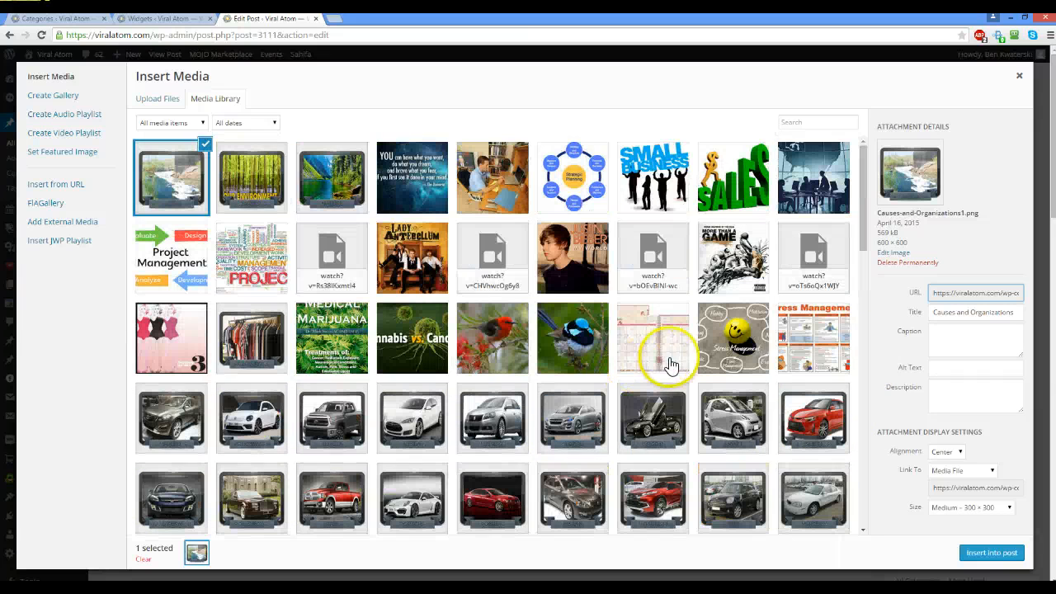
- Examine the image files in the desktop's Viral Atom > Environment folder in File Explorer, then close the window
{"action": "left_click", "coordinate": [329, 176]}
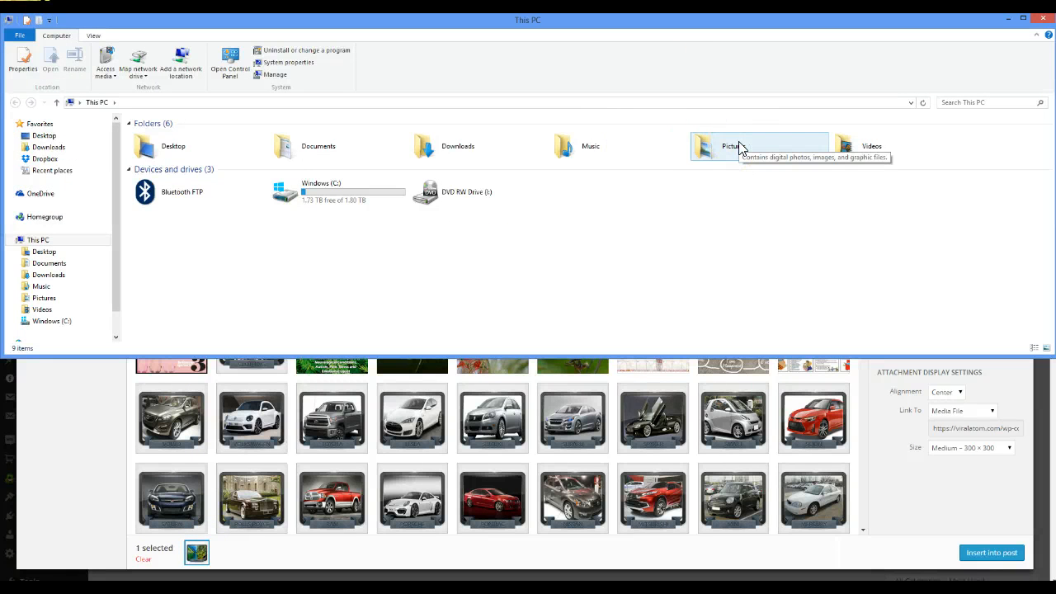
{"action": "double_click", "coordinate": [177, 145]}
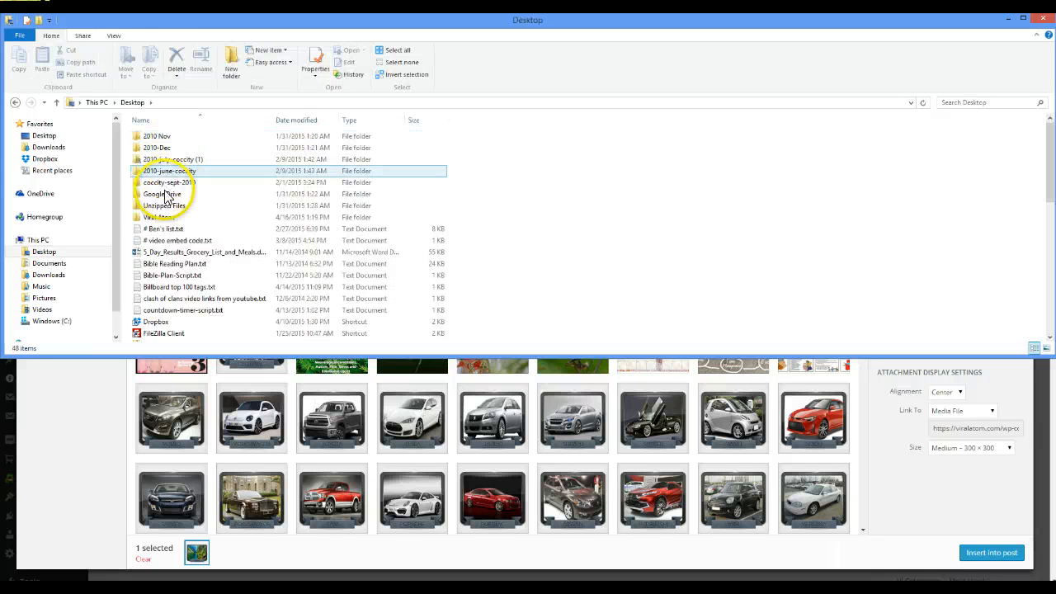
{"action": "double_click", "coordinate": [166, 218]}
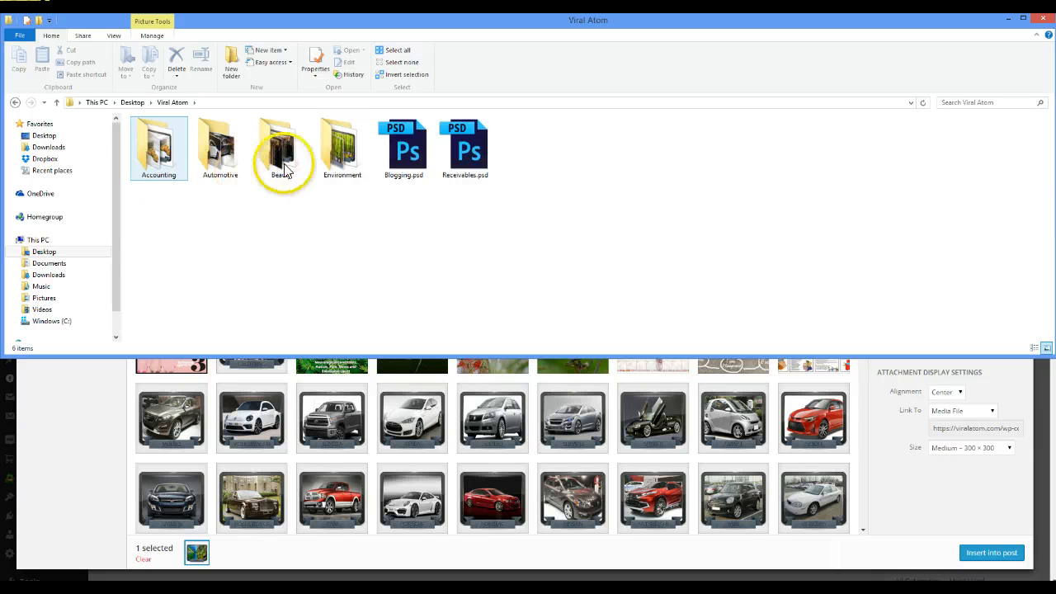
{"action": "double_click", "coordinate": [344, 146]}
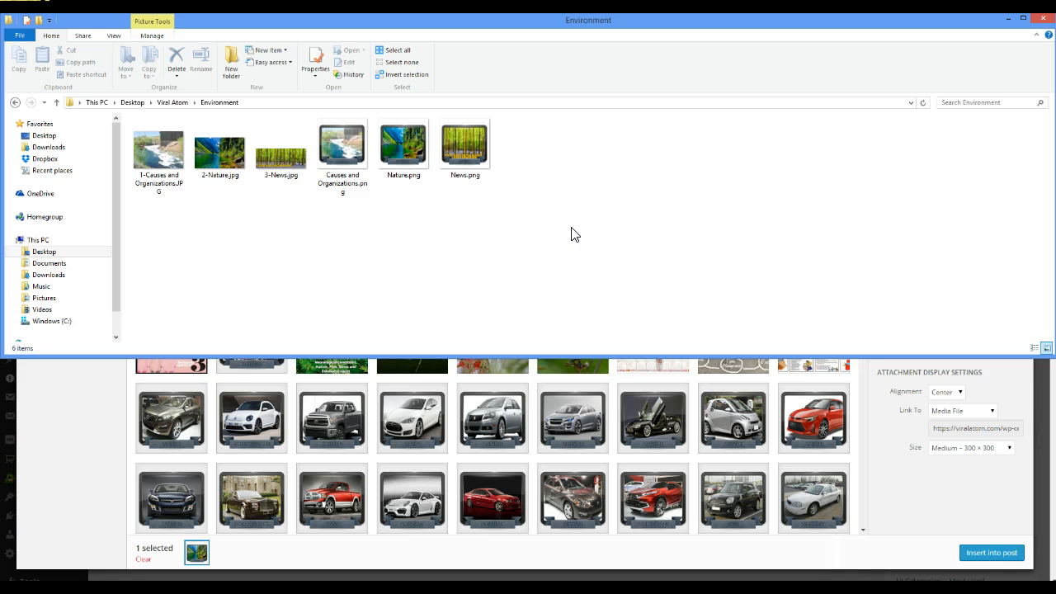
{"action": "left_click", "coordinate": [341, 175]}
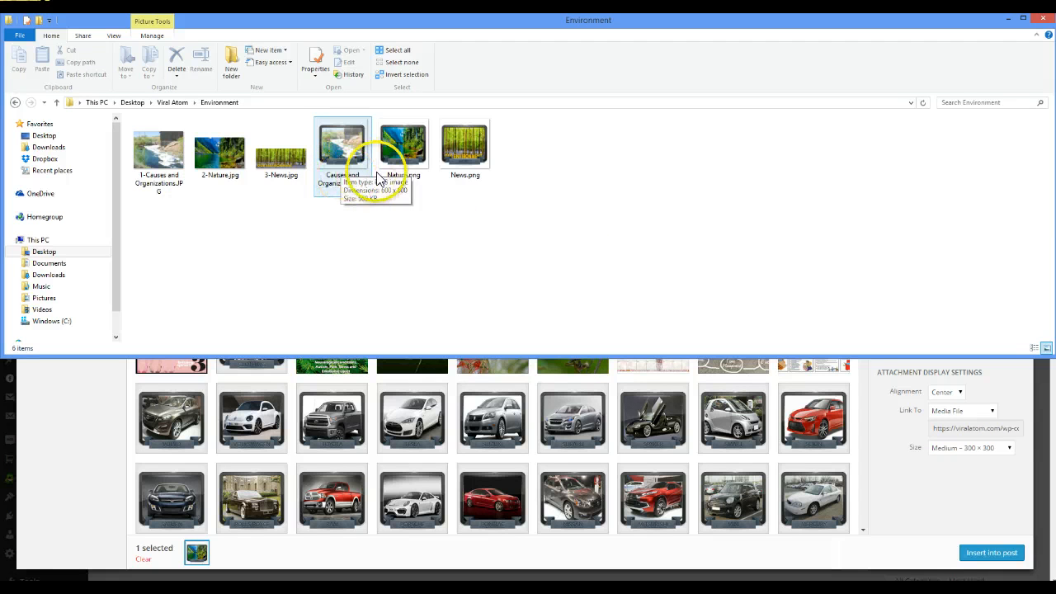
{"action": "left_click", "coordinate": [464, 176]}
{"action": "left_click", "coordinate": [525, 174]}
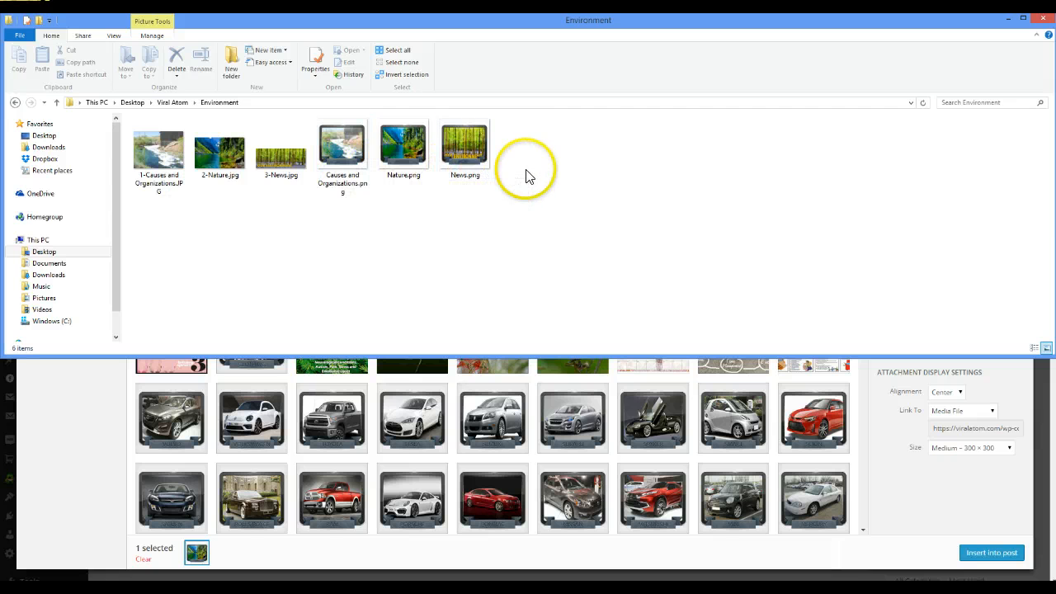
{"action": "left_click", "coordinate": [341, 136]}
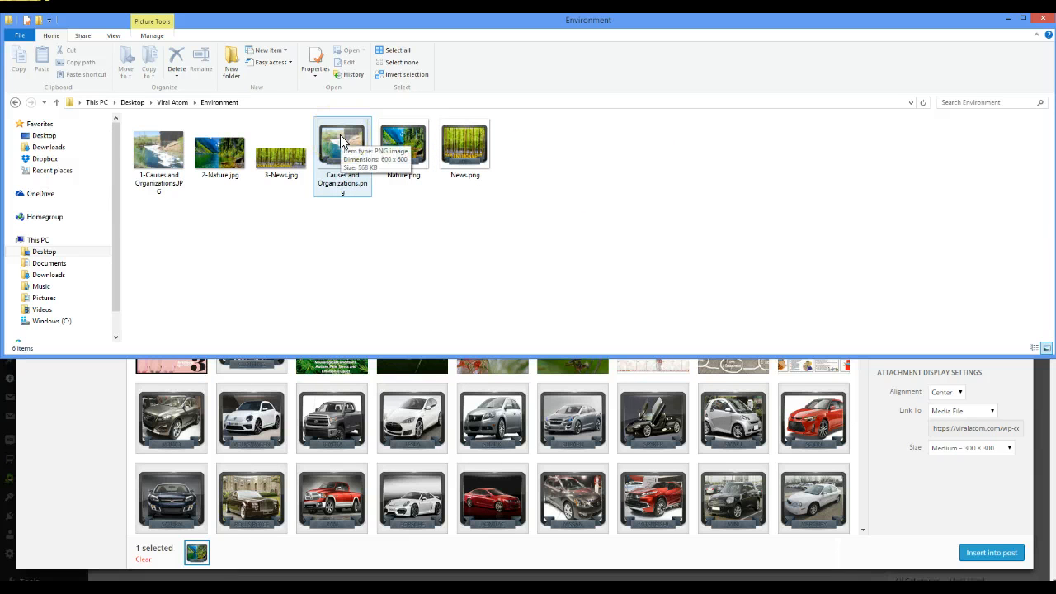
{"action": "left_click", "coordinate": [467, 136]}
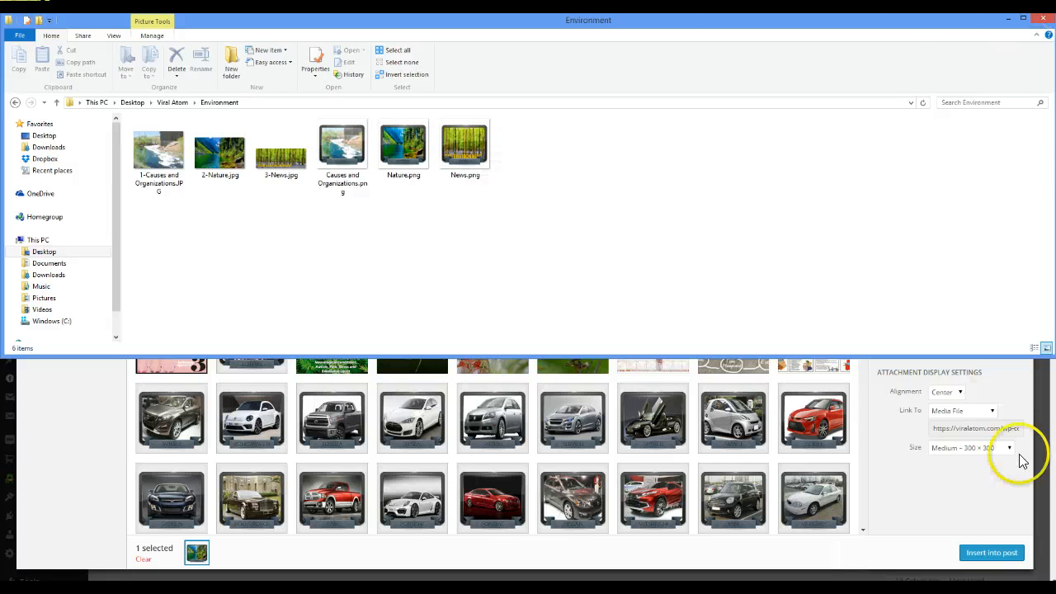
{"action": "left_click", "coordinate": [1045, 20]}
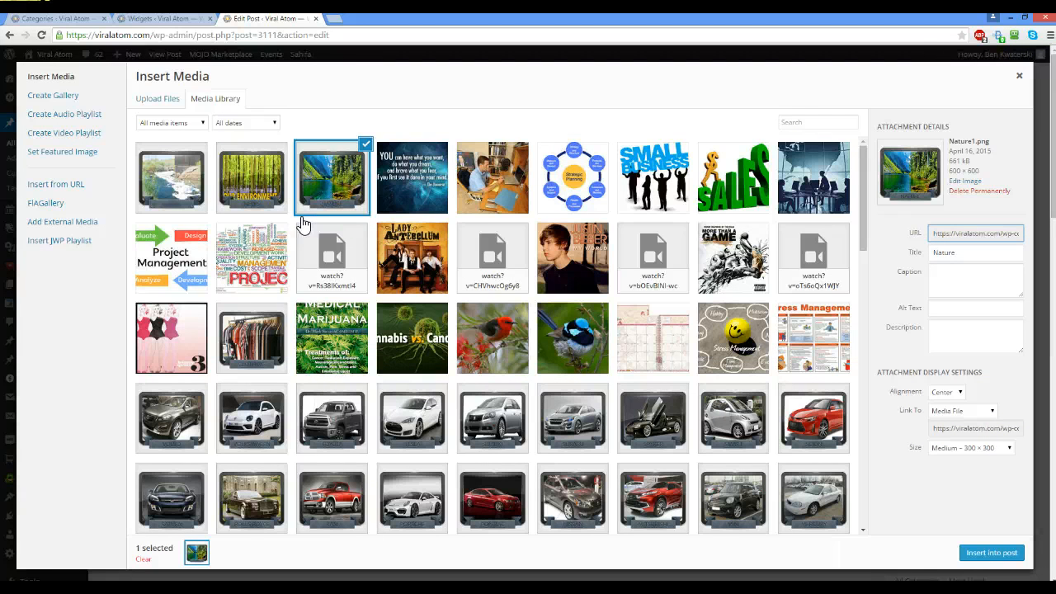
- Insert the Causes and Organizations image from the media library in place of the selected X
{"action": "left_click", "coordinate": [354, 177]}
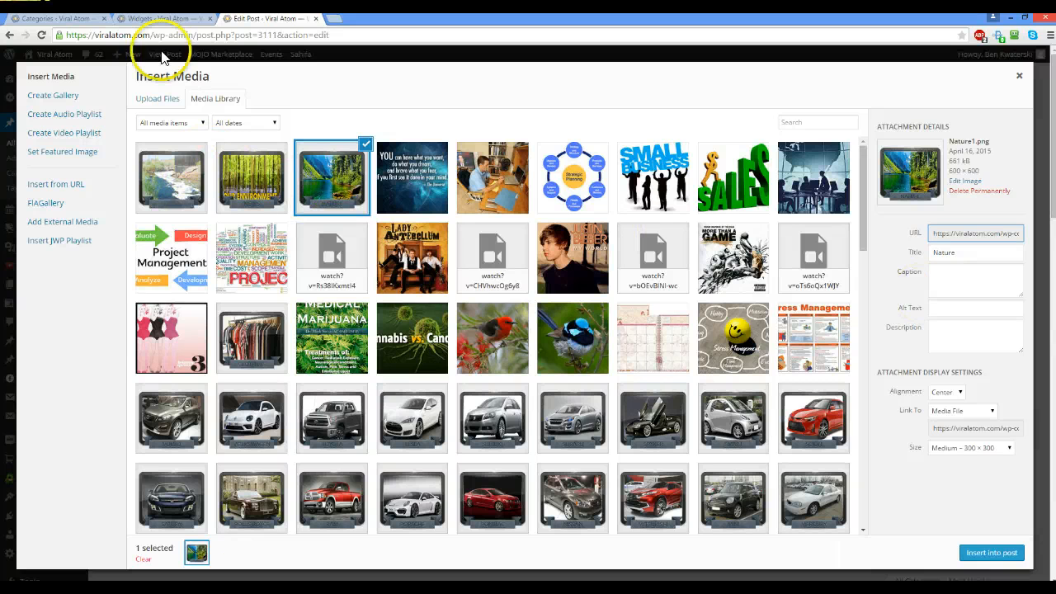
{"action": "left_click", "coordinate": [184, 183]}
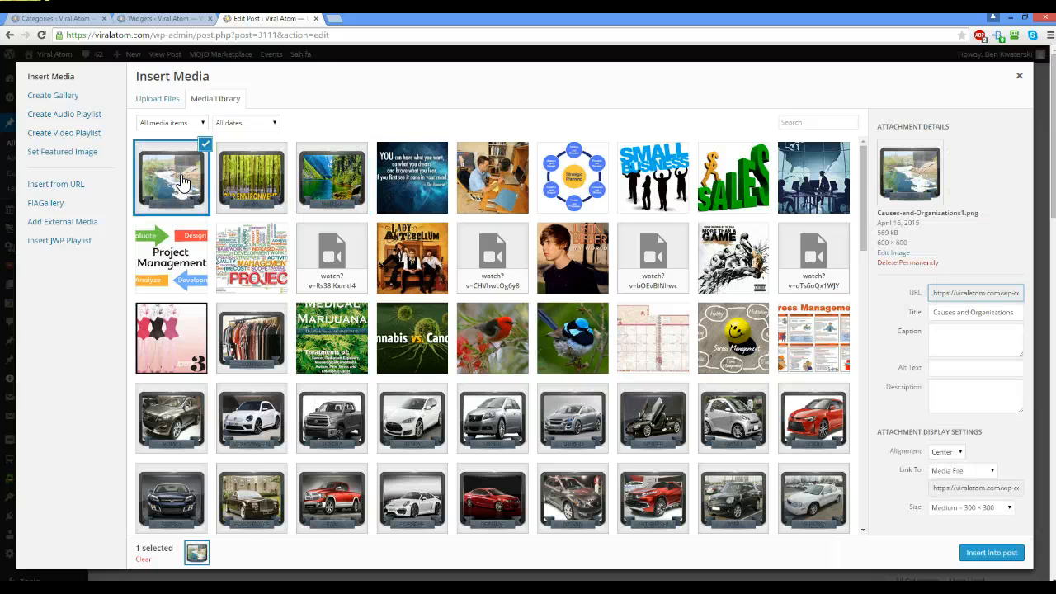
{"action": "left_click", "coordinate": [996, 555]}
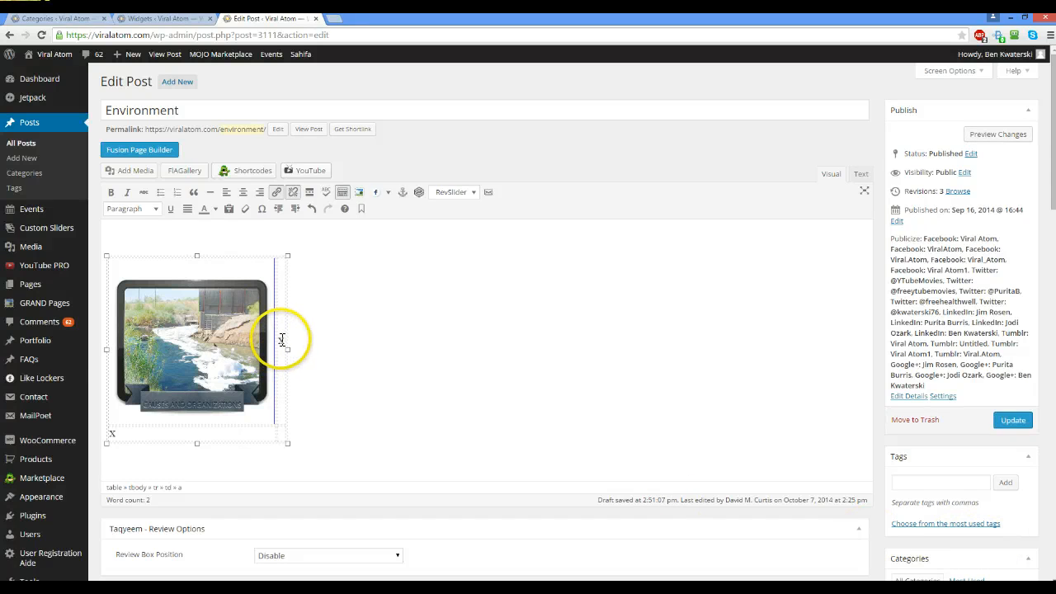
- Replace the X in the first row's second cell with the Nature image from the media library
{"action": "left_click", "coordinate": [284, 340]}
{"action": "left_click", "coordinate": [296, 339]}
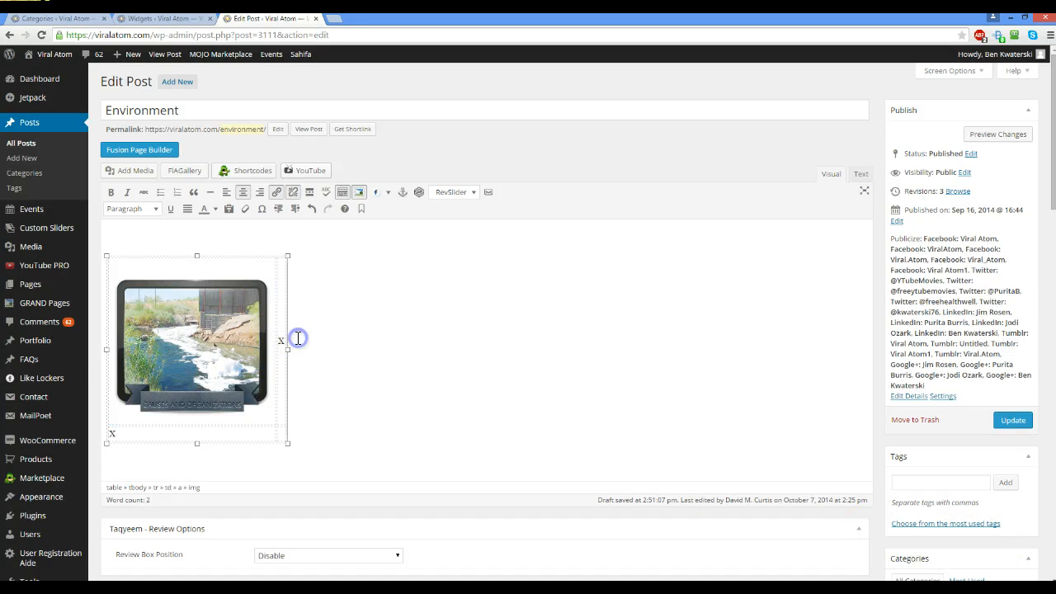
{"action": "left_click", "coordinate": [282, 341]}
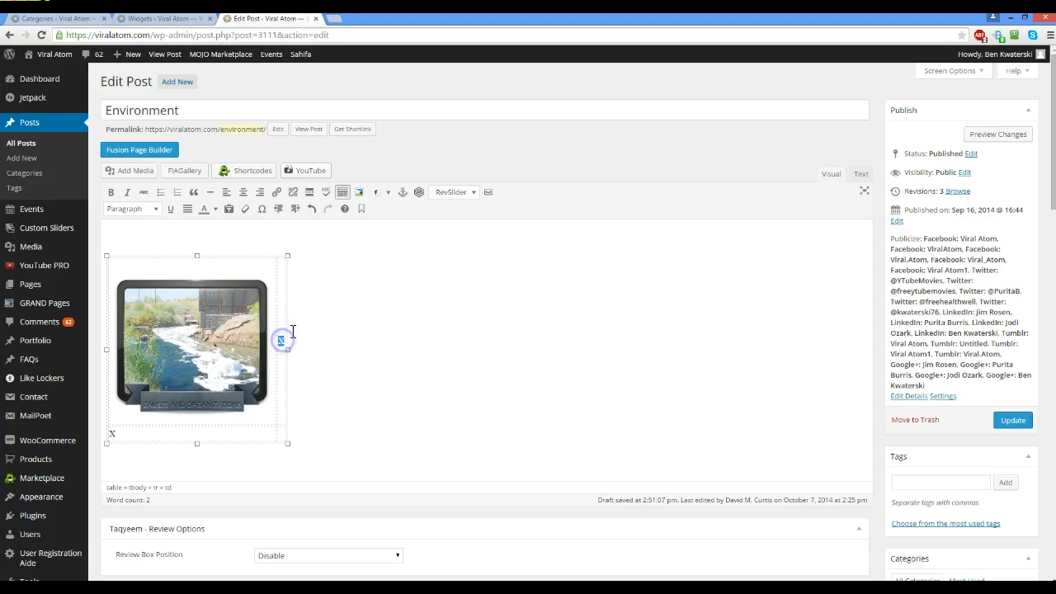
{"action": "left_click", "coordinate": [137, 171]}
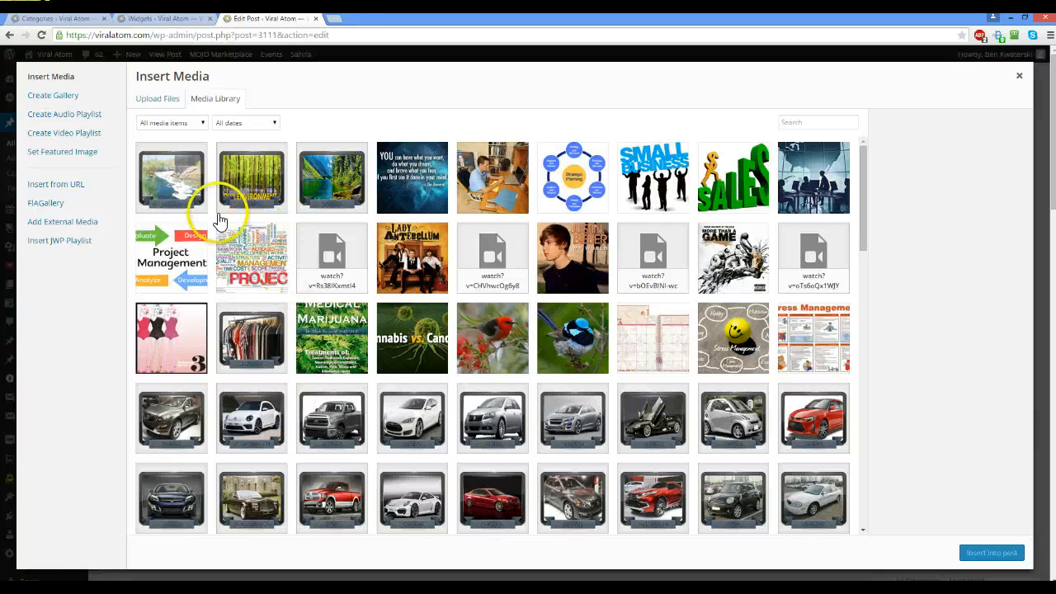
{"action": "left_click", "coordinate": [326, 177]}
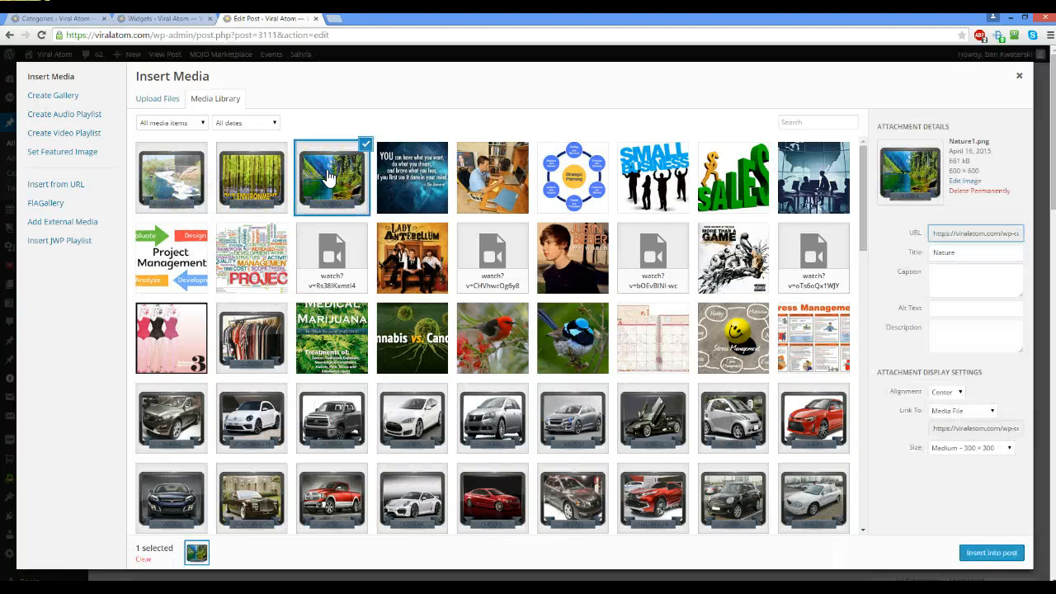
{"action": "left_click", "coordinate": [995, 553]}
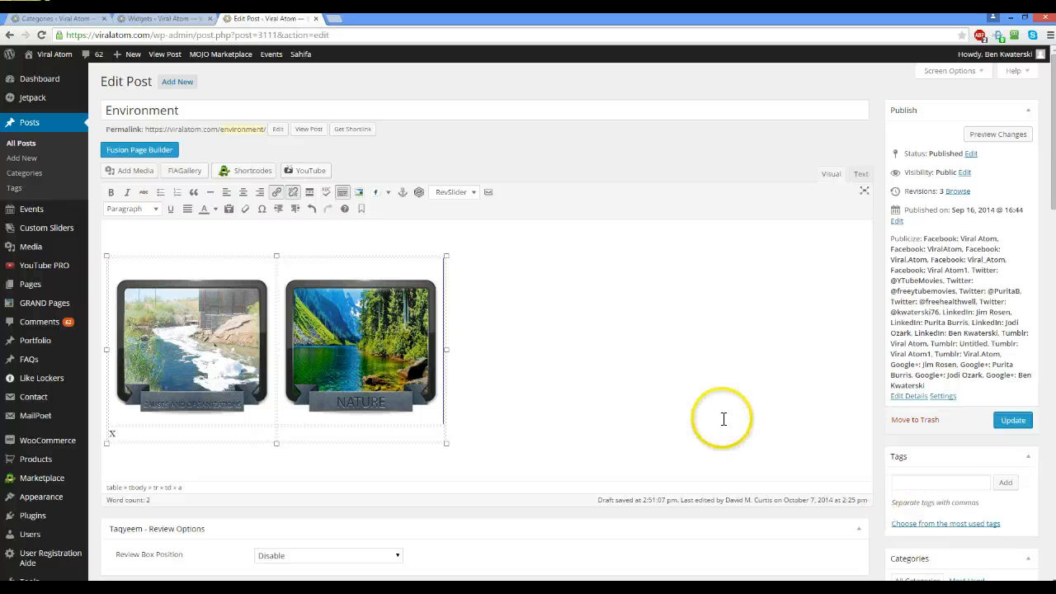
- Replace the X in the table's second row with the News image from the media library
{"action": "scroll", "coordinate": [647, 373], "scroll_direction": "down", "scroll_amount": 1}
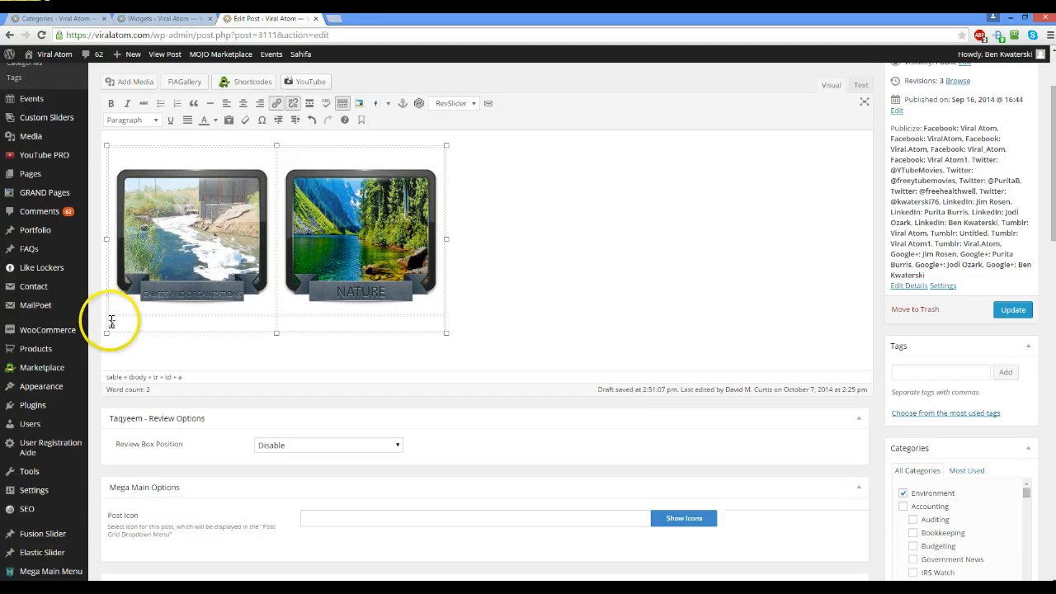
{"action": "left_click_drag", "start_coordinate": [112, 322], "coordinate": [150, 323]}
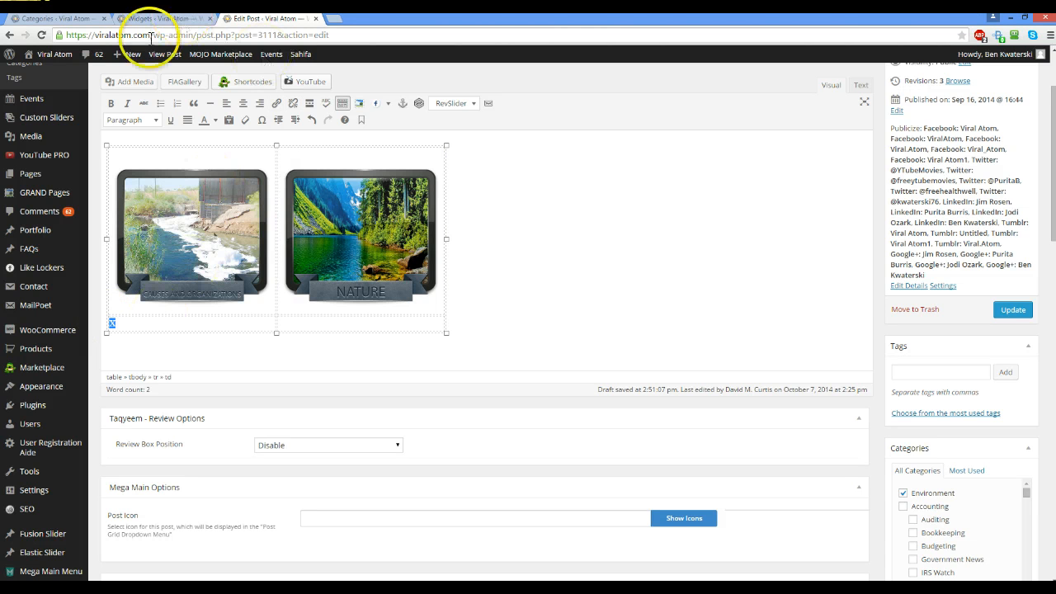
{"action": "left_click", "coordinate": [136, 86]}
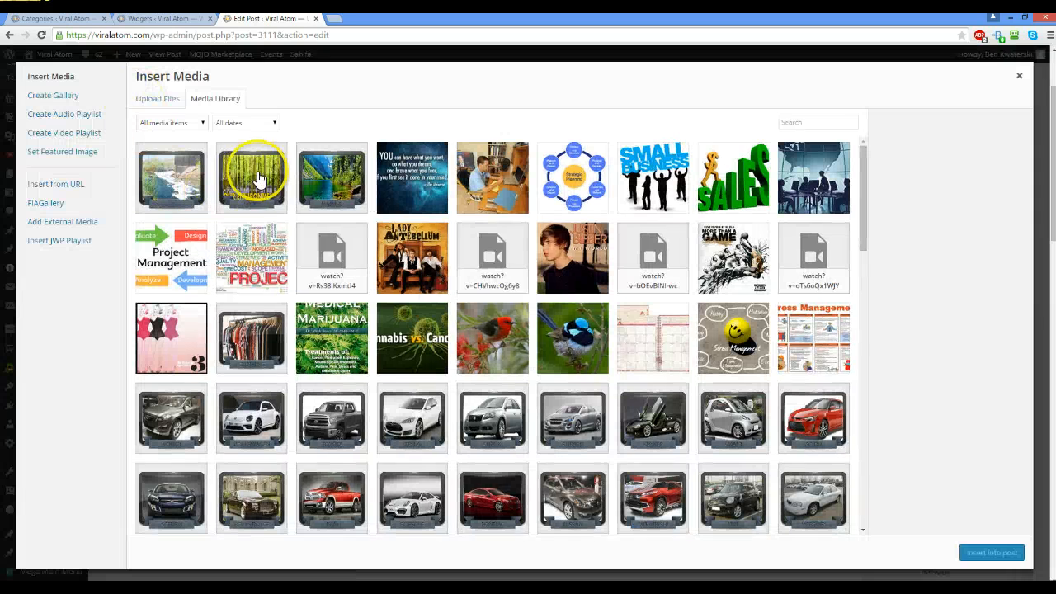
{"action": "left_click", "coordinate": [256, 176]}
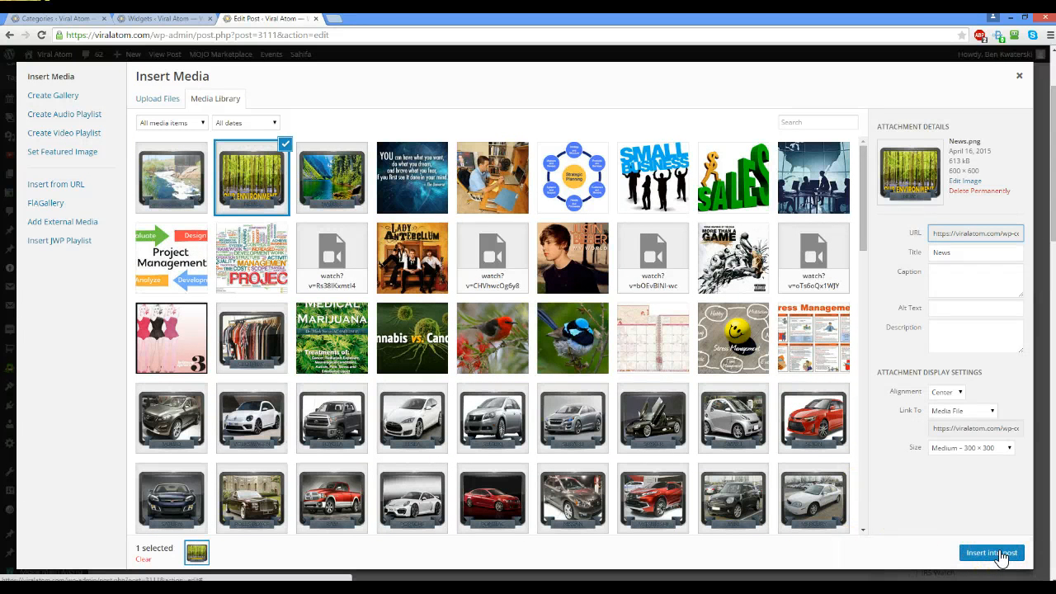
{"action": "left_click", "coordinate": [1000, 552]}
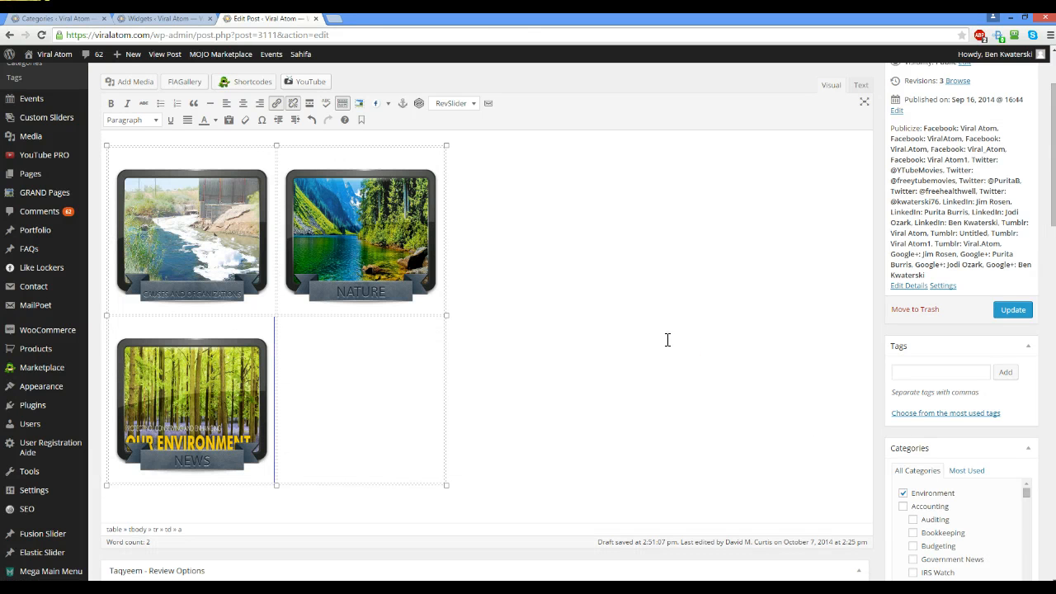
{"action": "left_click", "coordinate": [573, 312]}
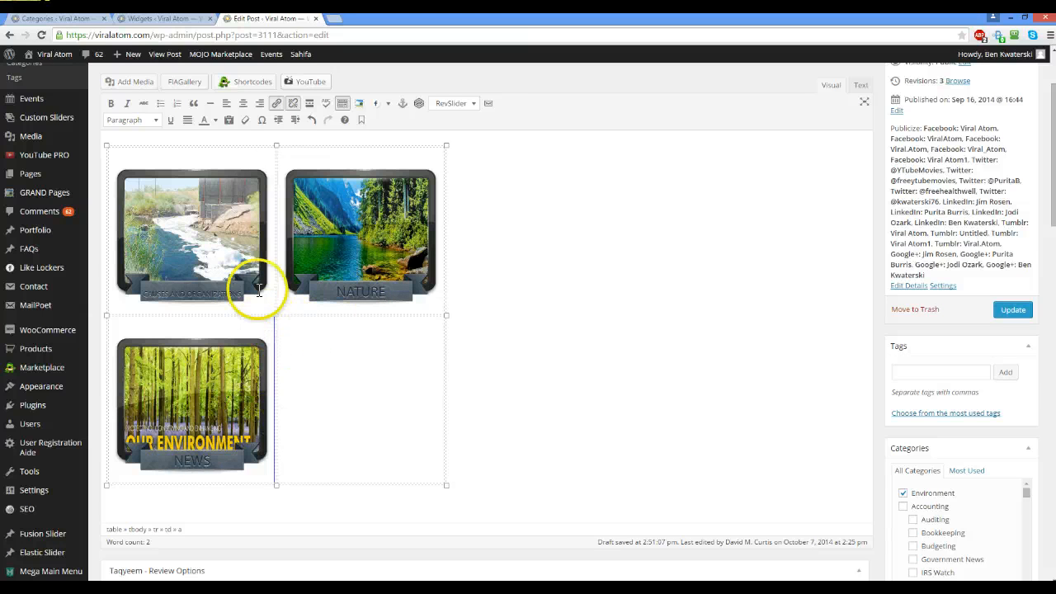
- Copy the view link address of Environment's Causes and Organizations subcategory from page 2 of the Categories list
{"action": "left_click", "coordinate": [74, 21]}
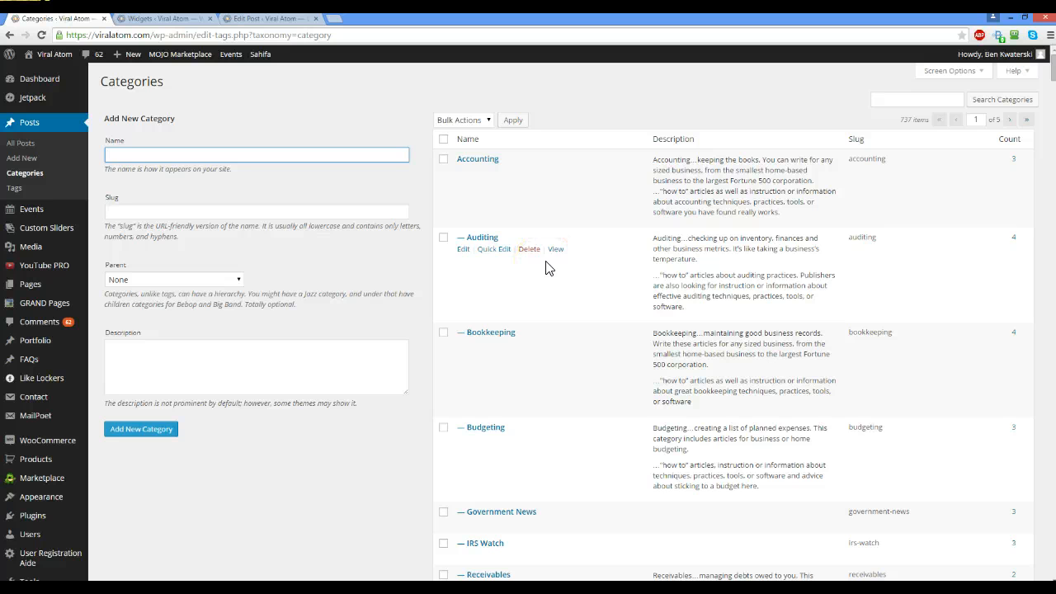
{"action": "left_click", "coordinate": [1009, 120]}
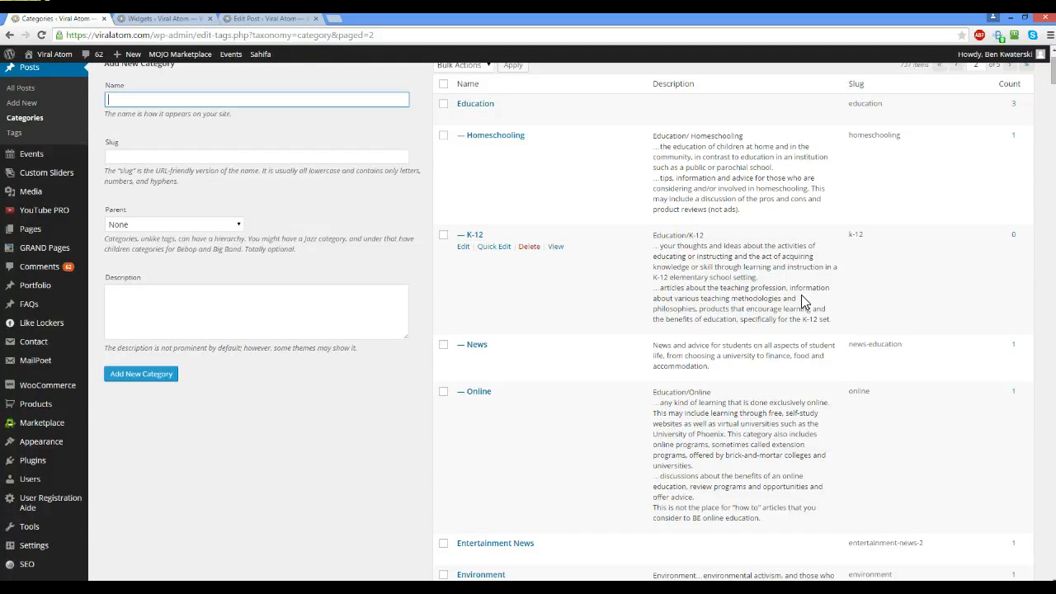
{"action": "scroll", "coordinate": [802, 297], "scroll_direction": "down", "scroll_amount": 5}
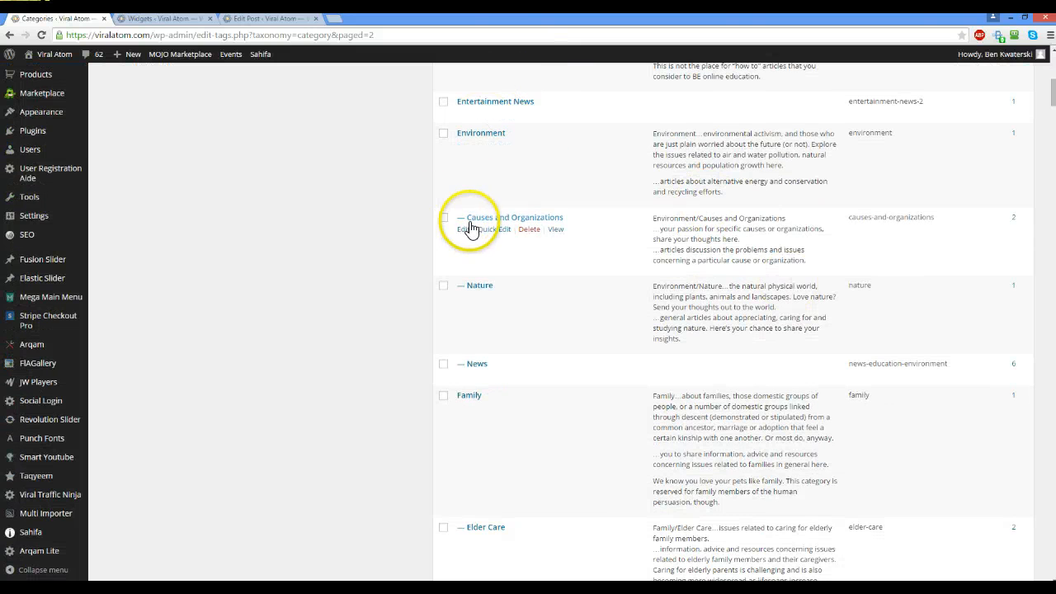
{"action": "right_click", "coordinate": [557, 232]}
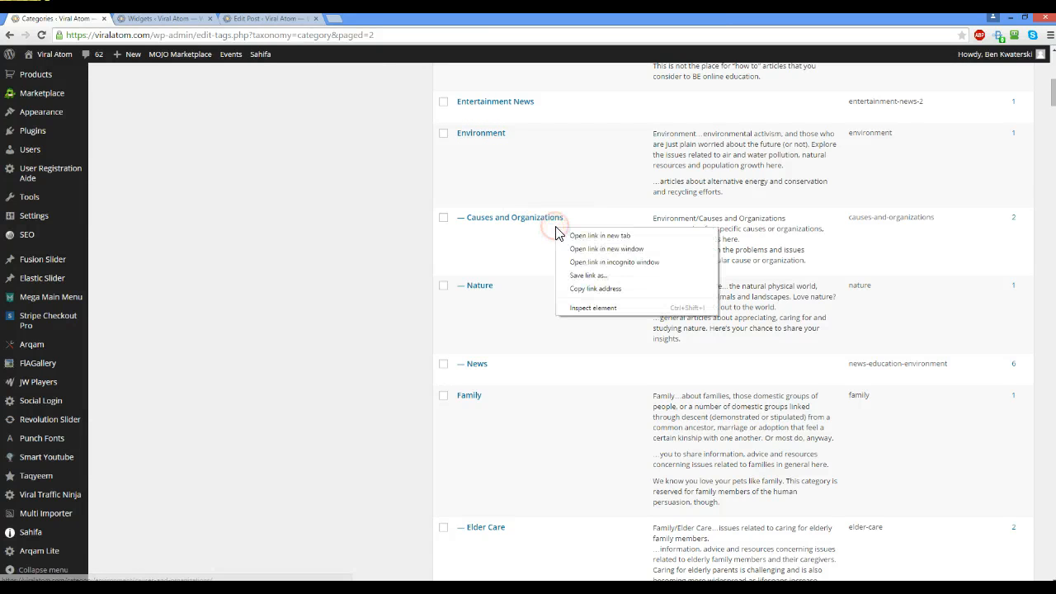
{"action": "left_click", "coordinate": [583, 289]}
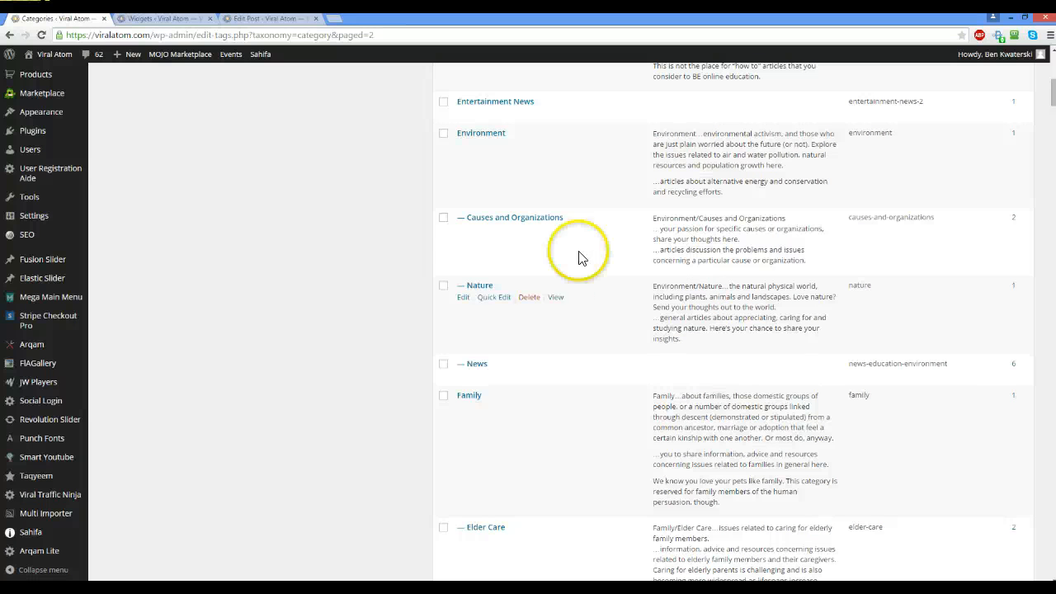
- Set the Causes and Organizations image's link in the Environment post to the copied category/environment/causes-and-organizations/ address
{"action": "left_click", "coordinate": [267, 22]}
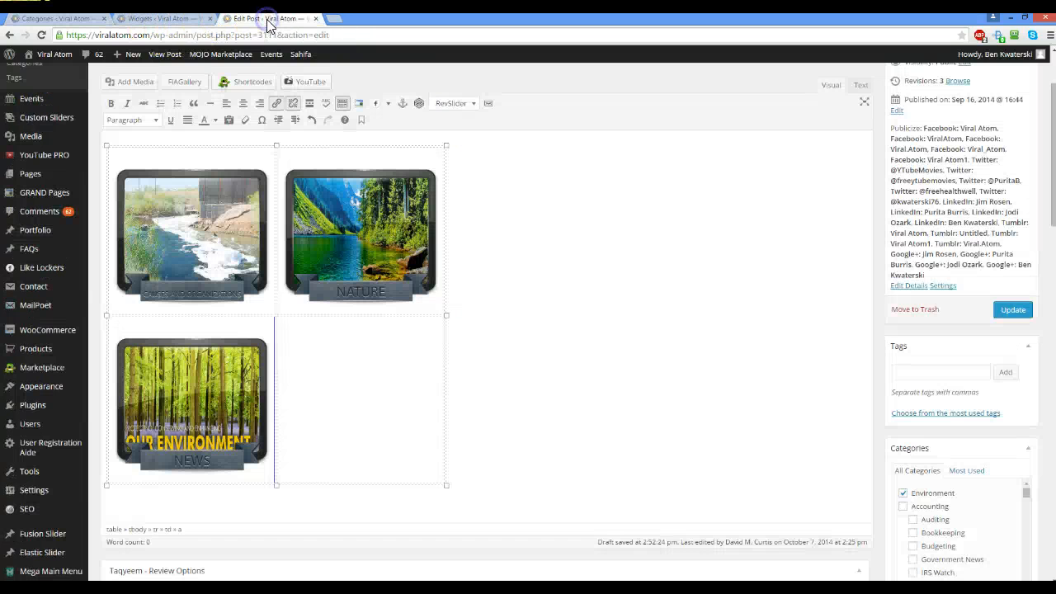
{"action": "left_click", "coordinate": [198, 217]}
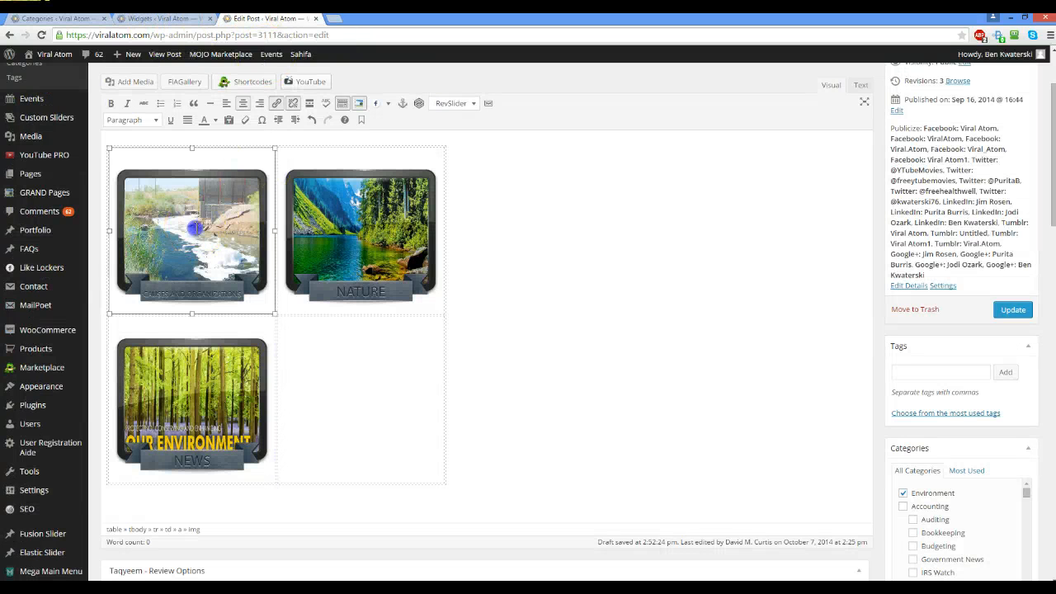
{"action": "left_click", "coordinate": [275, 105]}
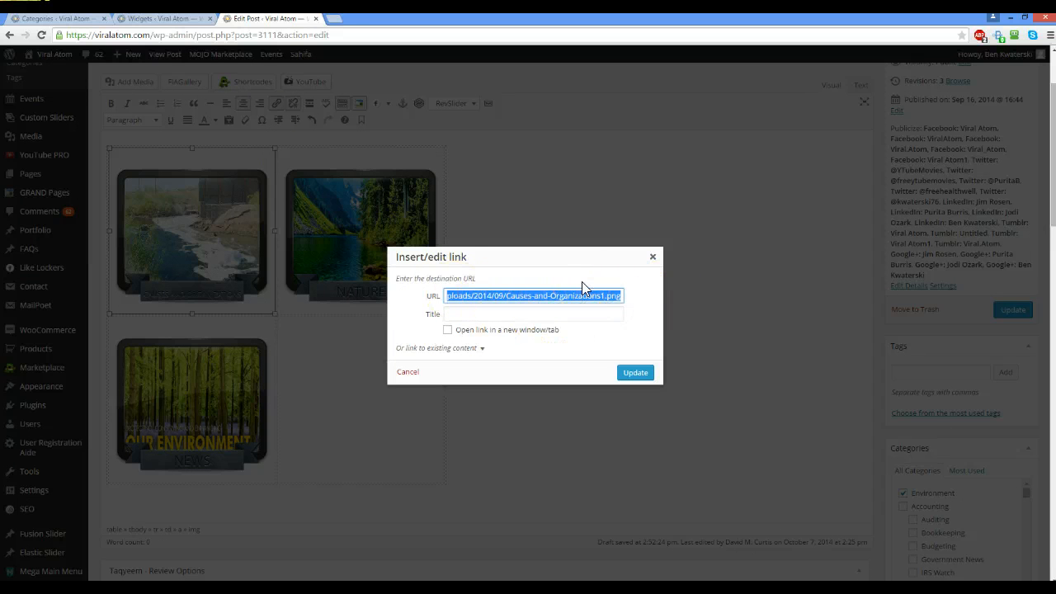
{"action": "key", "text": "ctrl+v"}
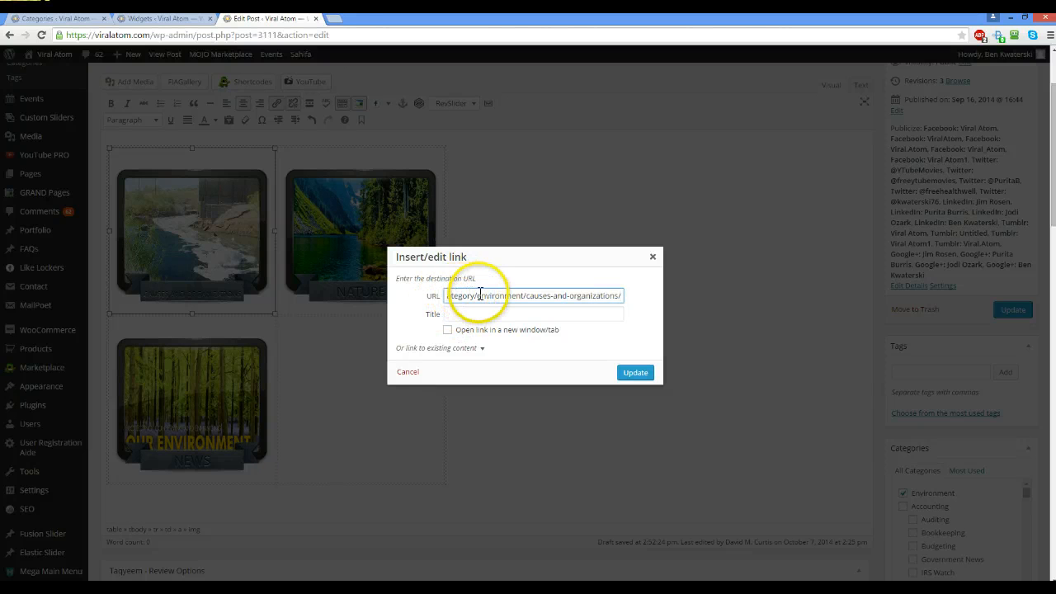
{"action": "left_click", "coordinate": [636, 374]}
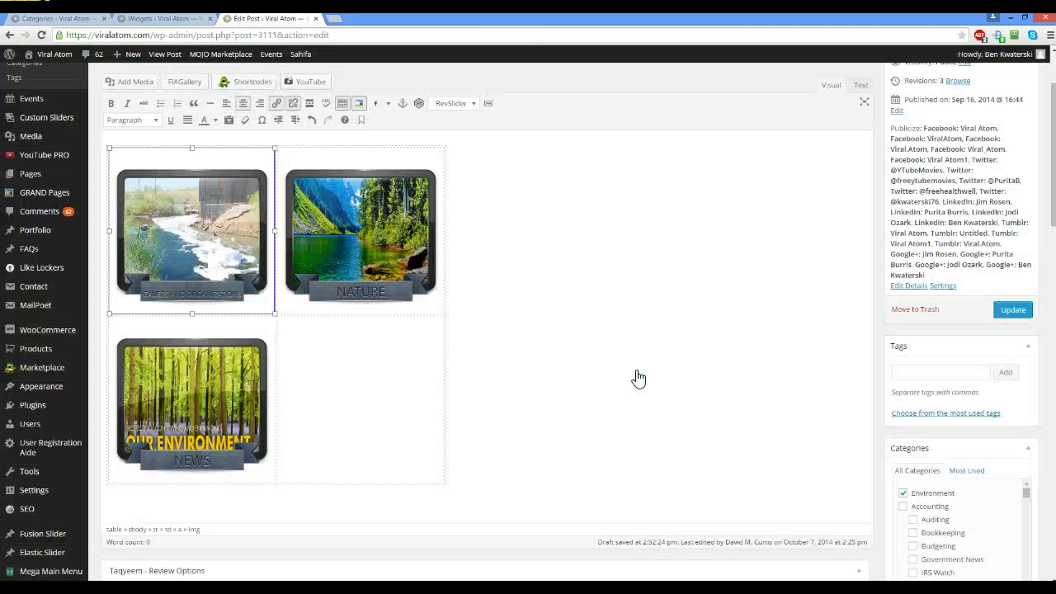
- Link the Nature image to the Nature category's view address, viralatom.com/category/environment/nature/, copied from the Categories list
{"action": "left_click", "coordinate": [355, 213]}
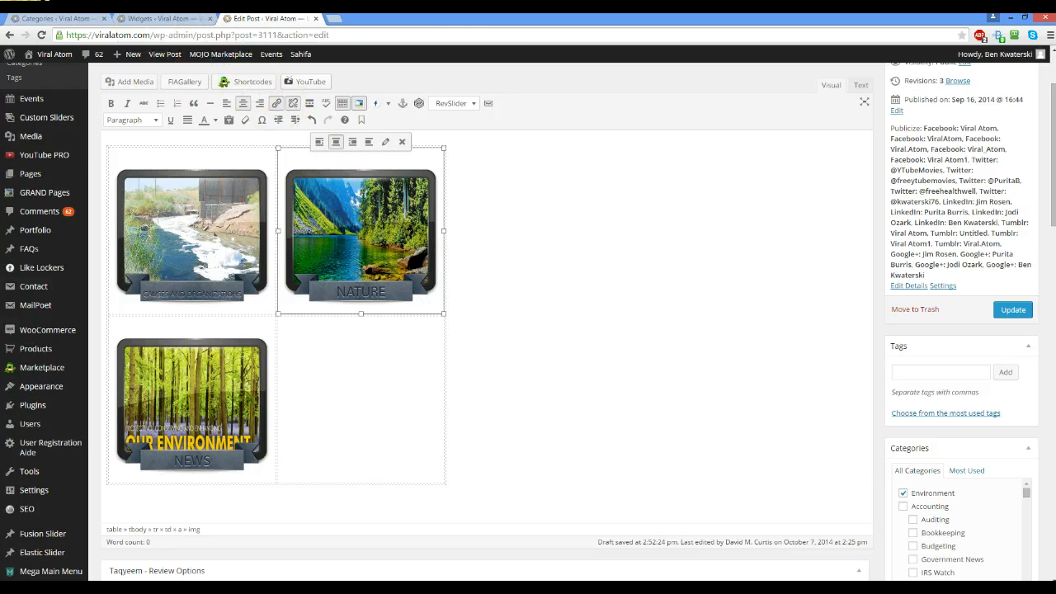
{"action": "left_click", "coordinate": [58, 19]}
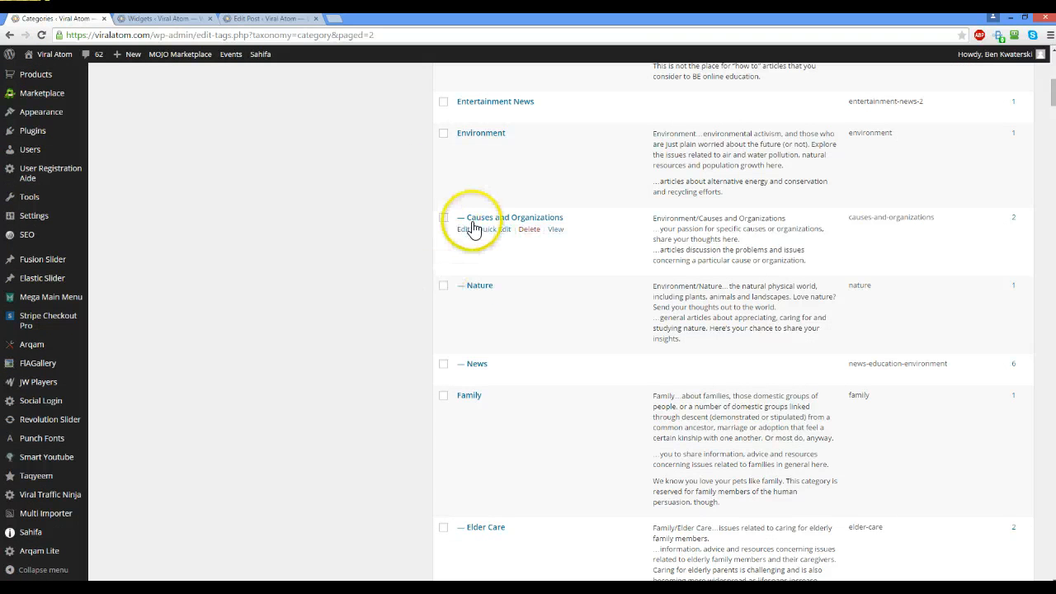
{"action": "mouse_move", "coordinate": [507, 297]}
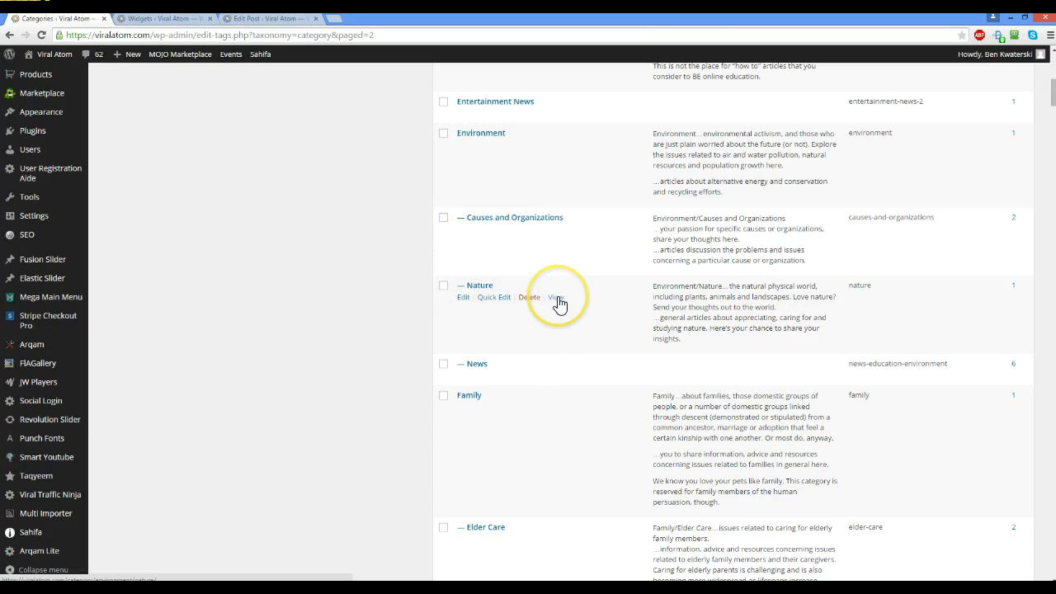
{"action": "right_click", "coordinate": [557, 301]}
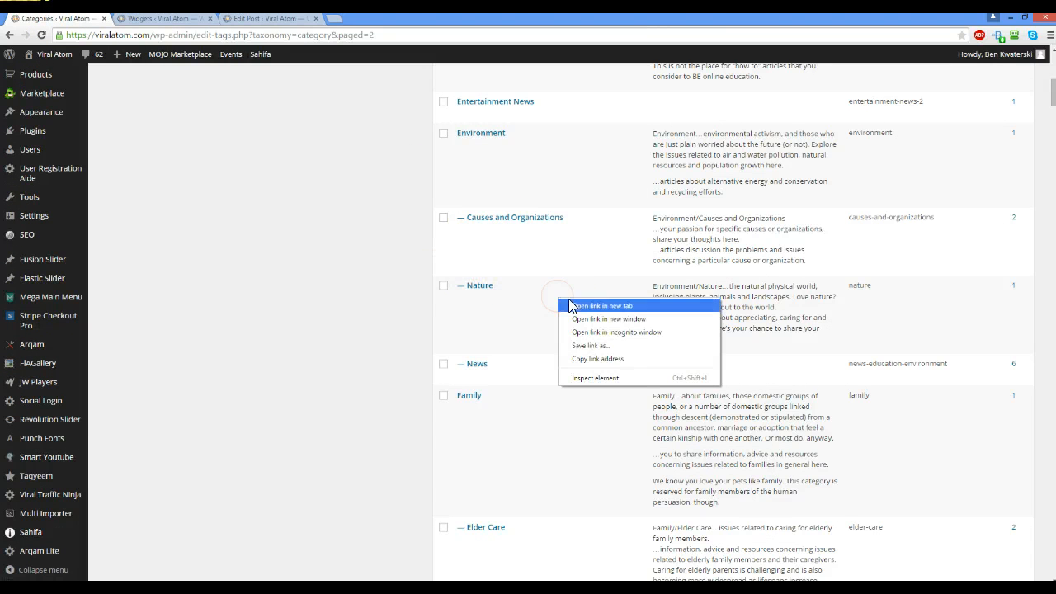
{"action": "left_click", "coordinate": [596, 360]}
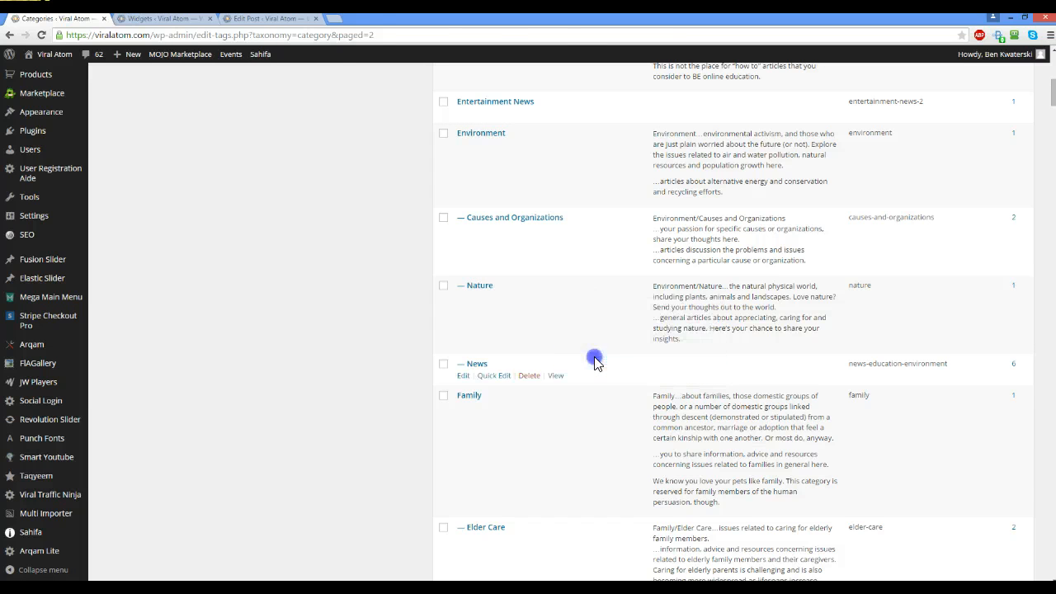
{"action": "left_click", "coordinate": [265, 19]}
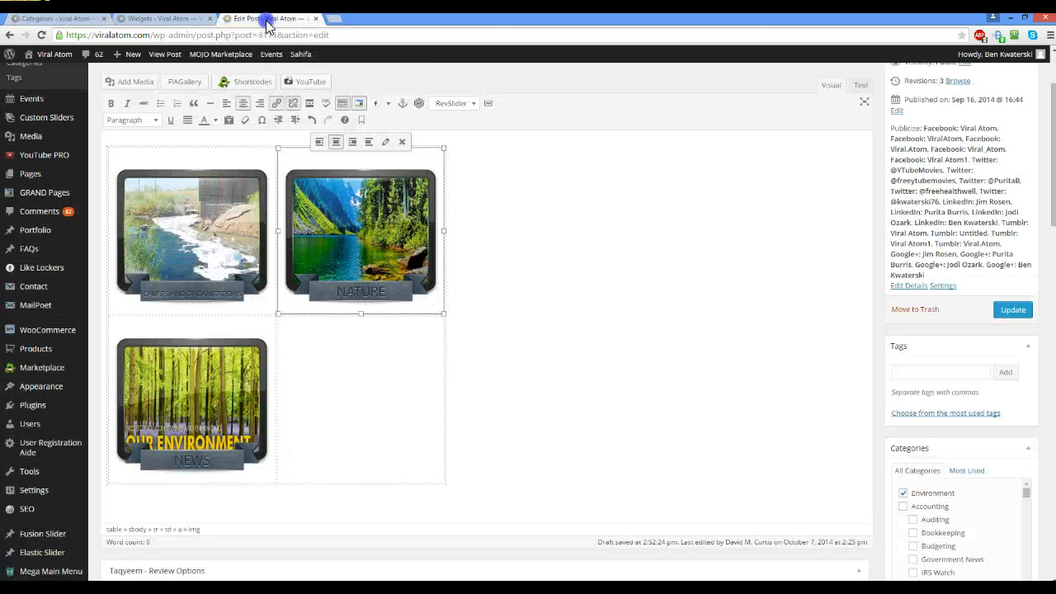
{"action": "left_click", "coordinate": [274, 107]}
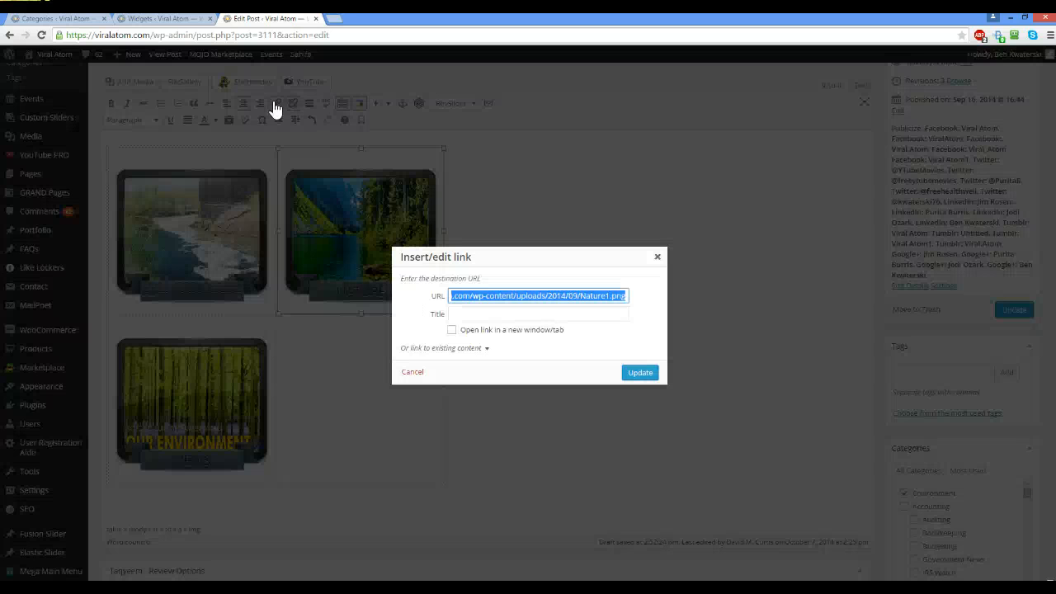
{"action": "key", "text": "ctrl+v"}
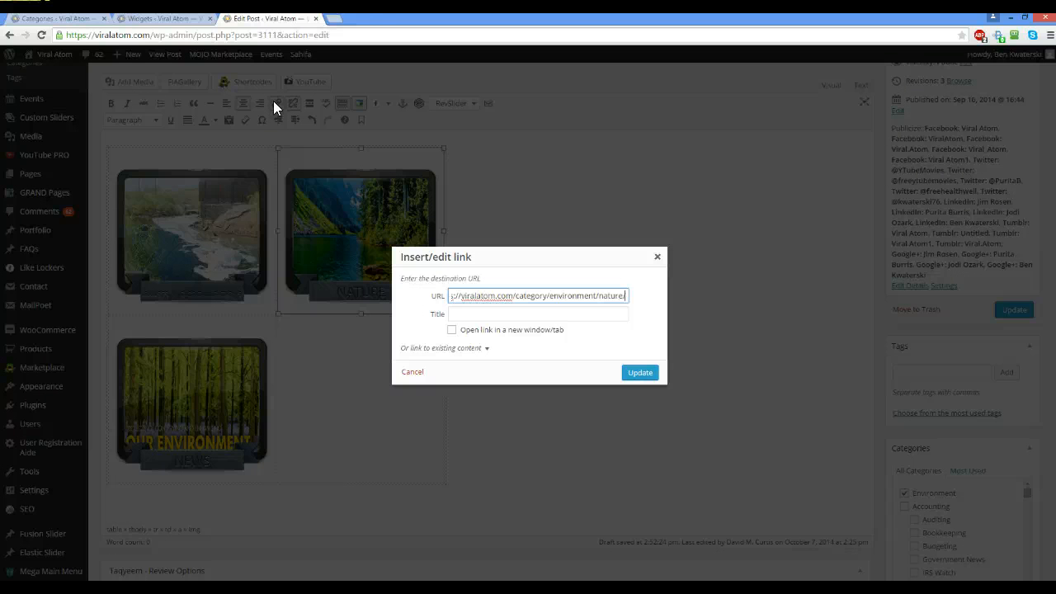
{"action": "key", "text": "Return"}
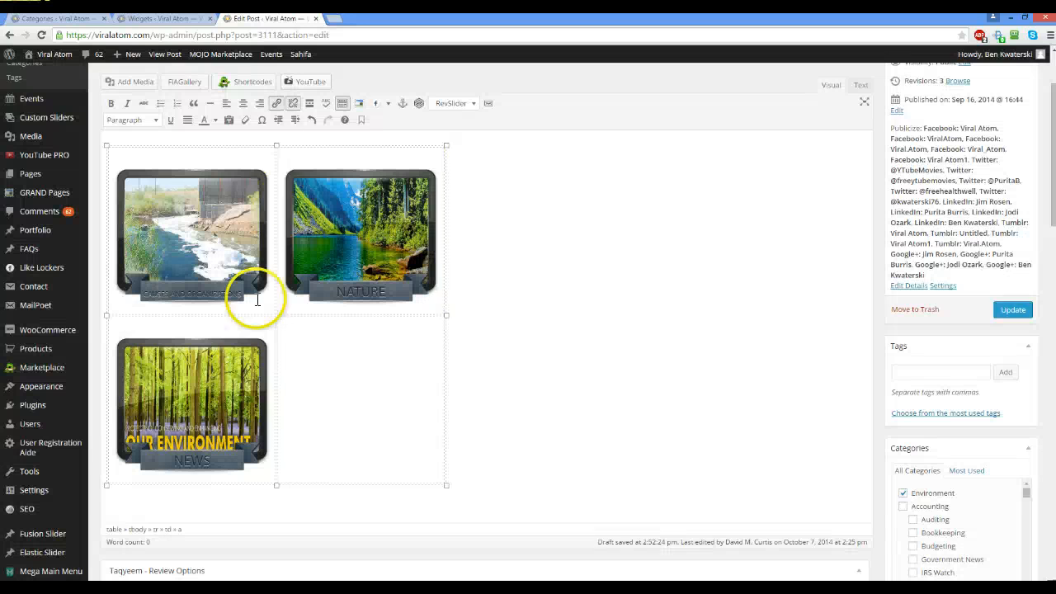
- Link the News image to the view address of Environment's News subcategory, copied from the Categories list
{"action": "left_click", "coordinate": [195, 397]}
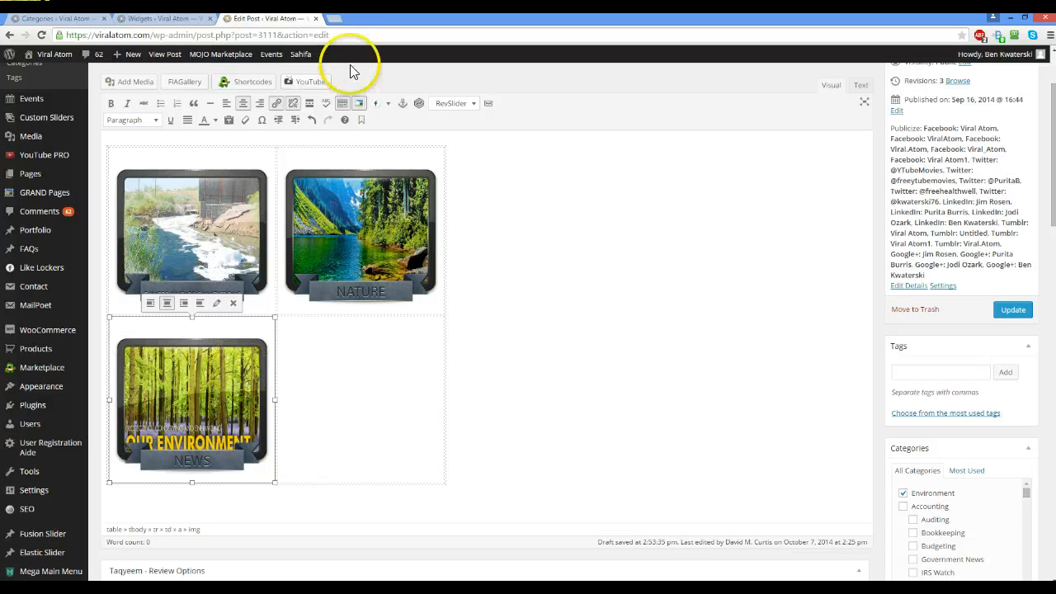
{"action": "left_click", "coordinate": [66, 18]}
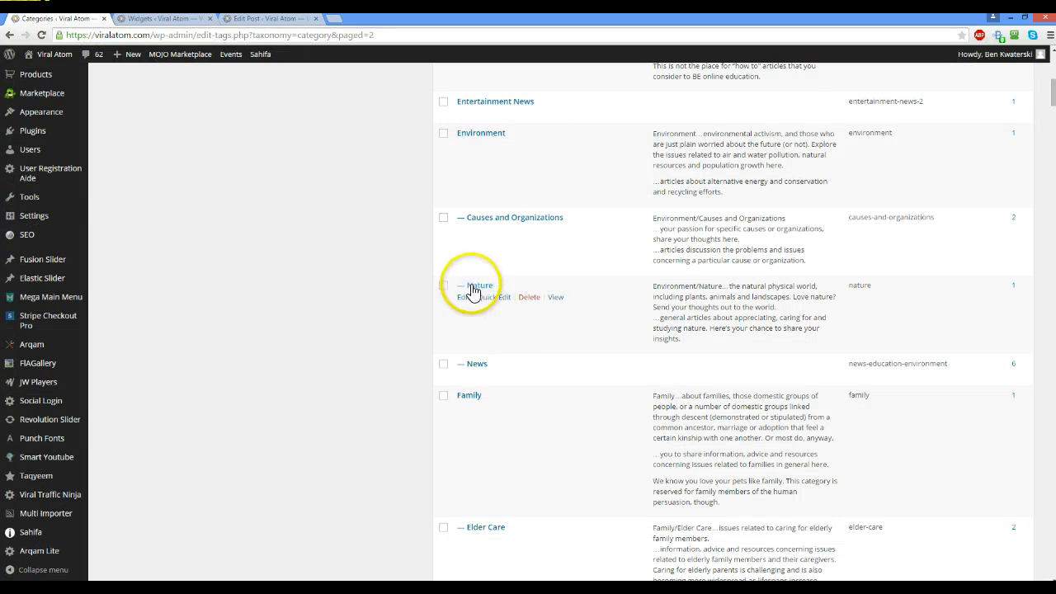
{"action": "right_click", "coordinate": [560, 376]}
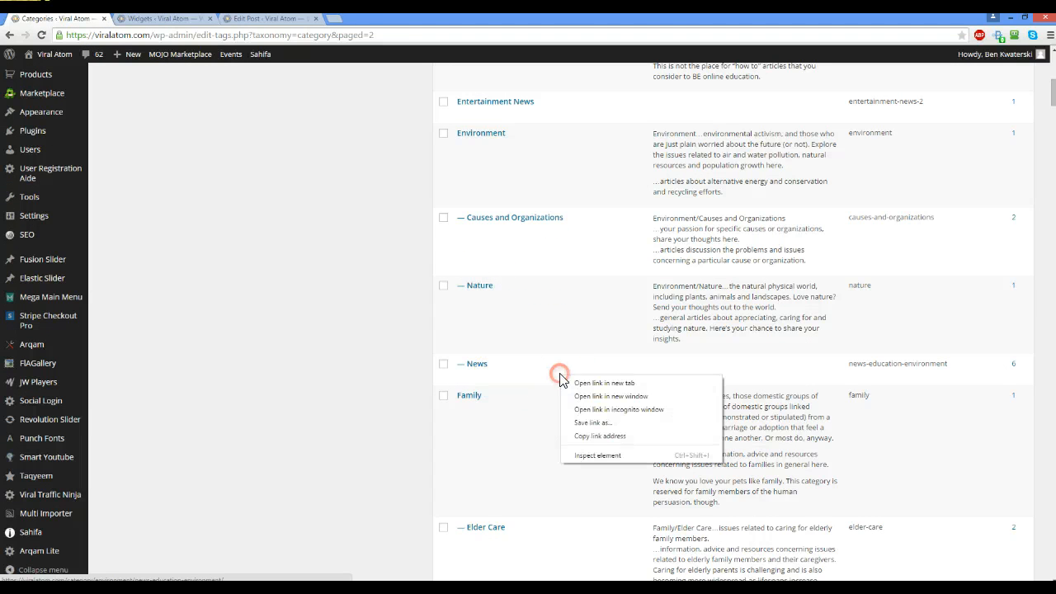
{"action": "left_click", "coordinate": [448, 218]}
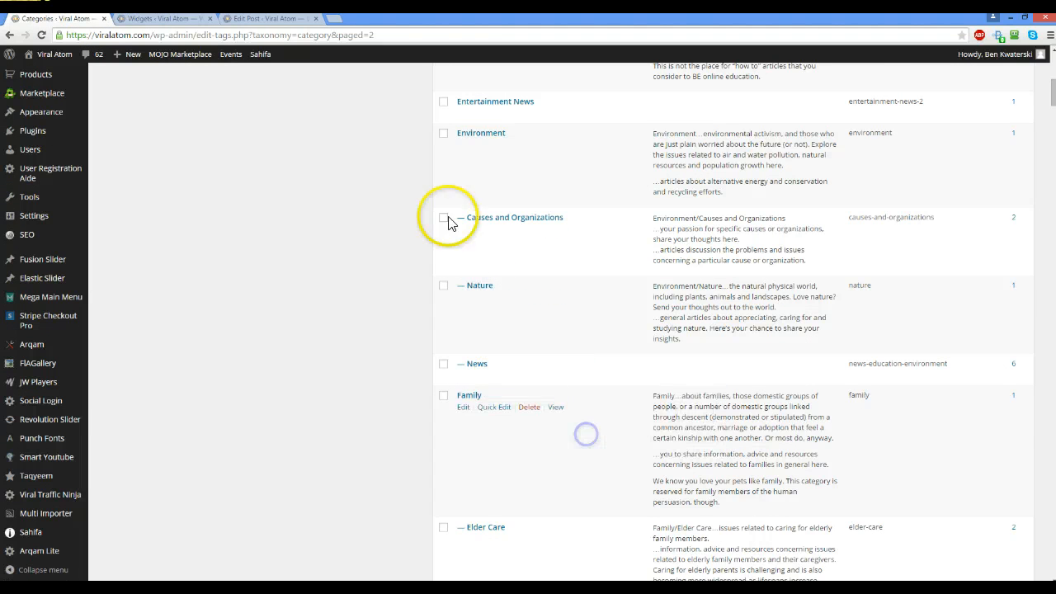
{"action": "left_click", "coordinate": [270, 20]}
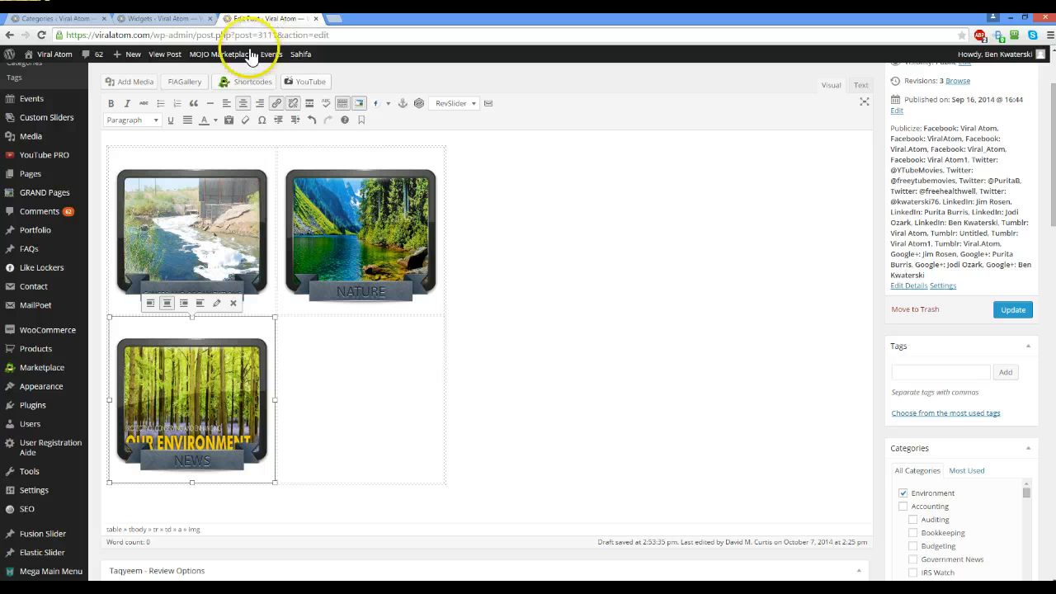
{"action": "left_click", "coordinate": [278, 105]}
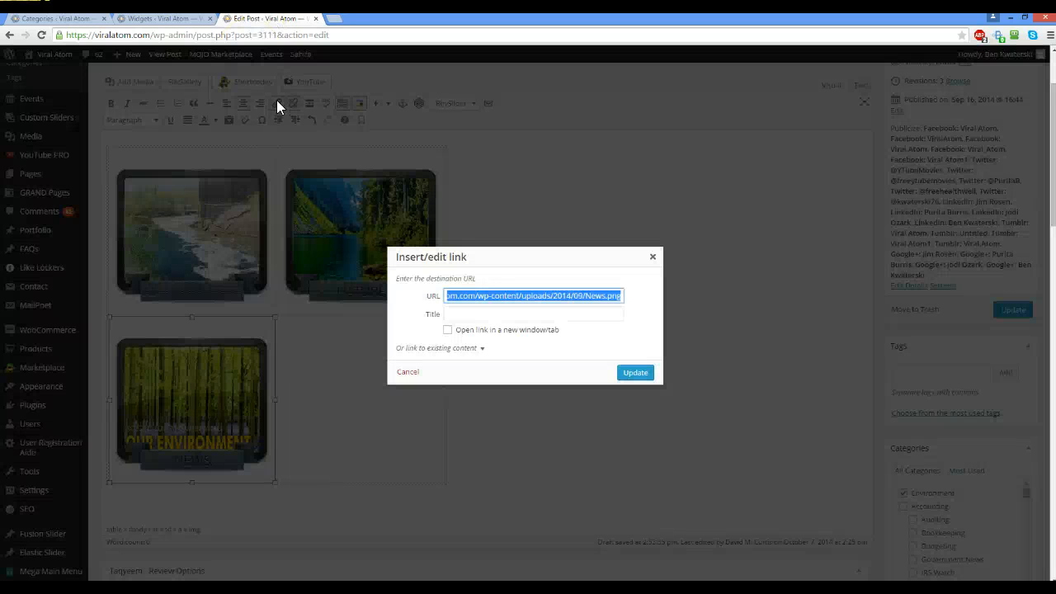
{"action": "key", "text": "ctrl+v"}
{"action": "key", "text": "Return"}
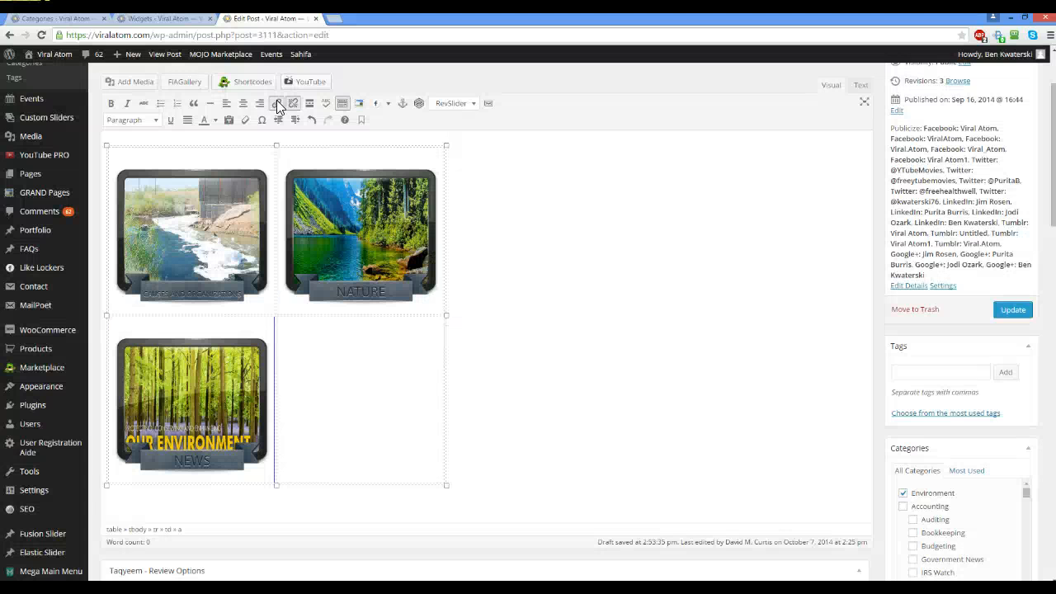
- Check the link addresses assigned to the Causes and Organizations and Nature images in the Environment post without changing them
{"action": "left_click", "coordinate": [185, 191]}
{"action": "left_click", "coordinate": [231, 121]}
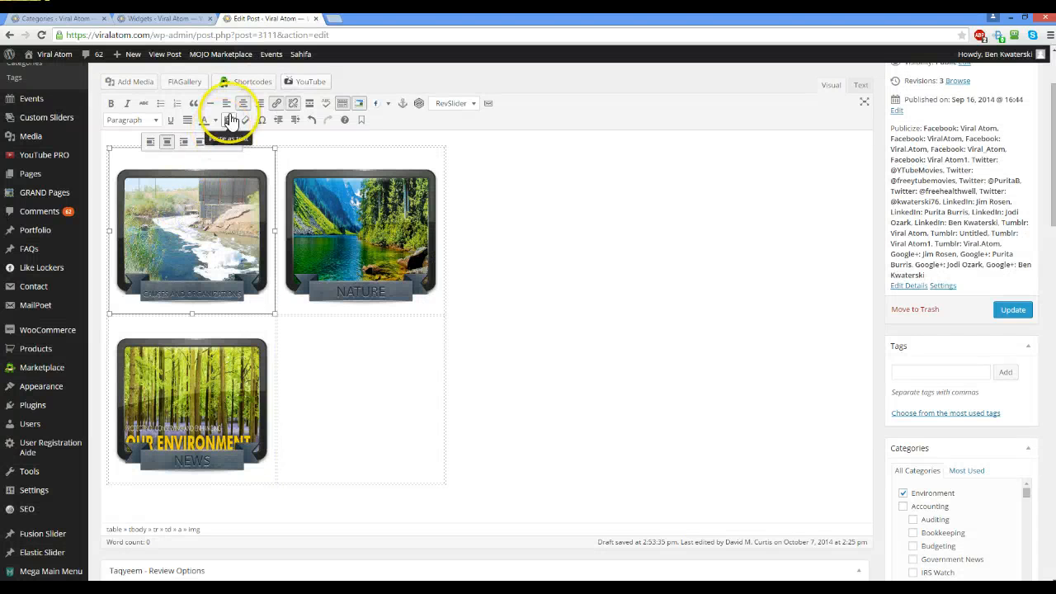
{"action": "left_click", "coordinate": [279, 104]}
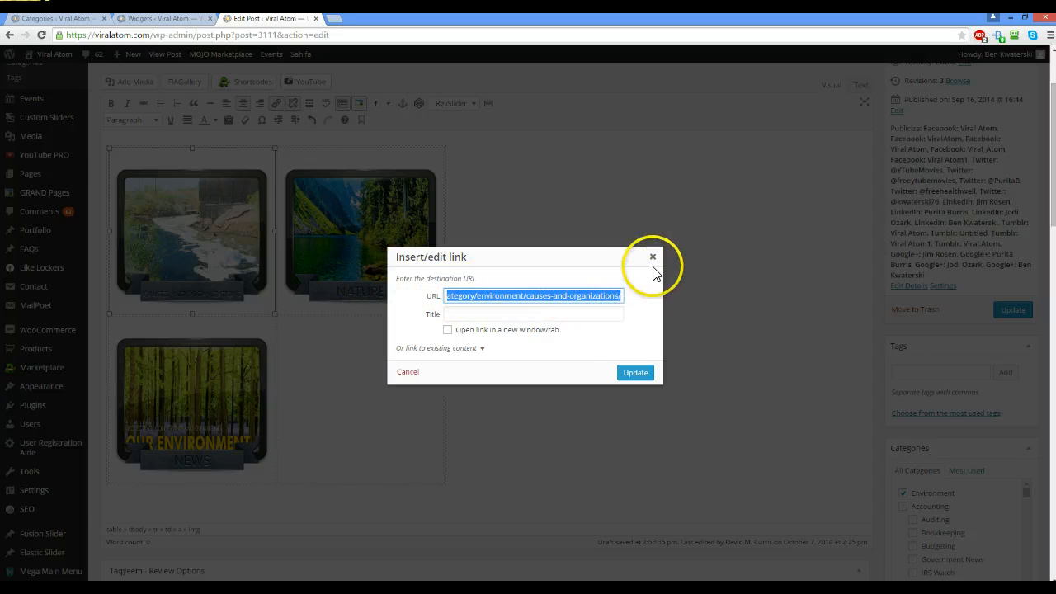
{"action": "left_click", "coordinate": [377, 231]}
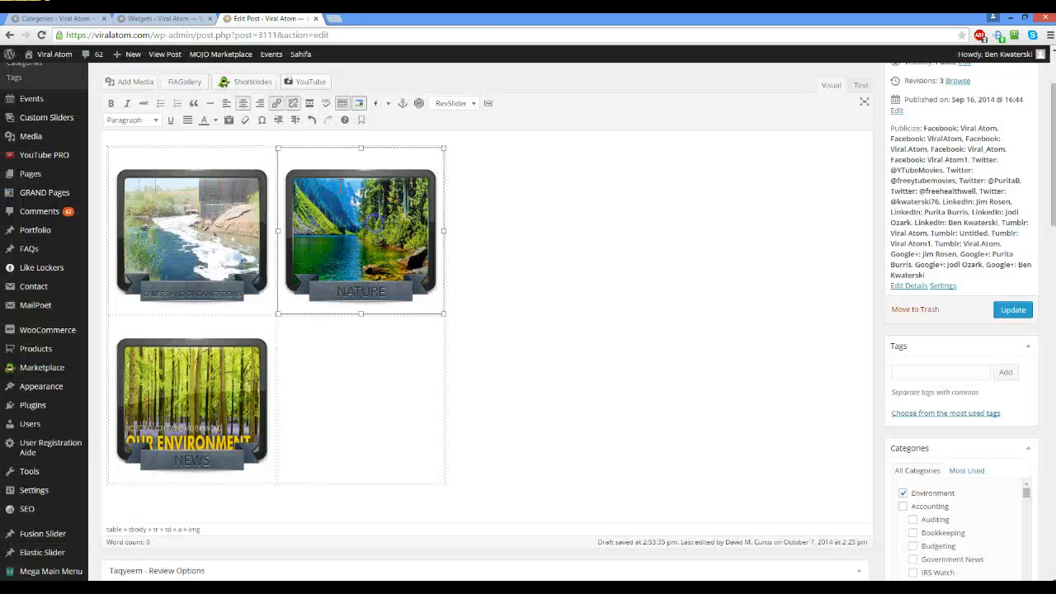
{"action": "left_click", "coordinate": [276, 103]}
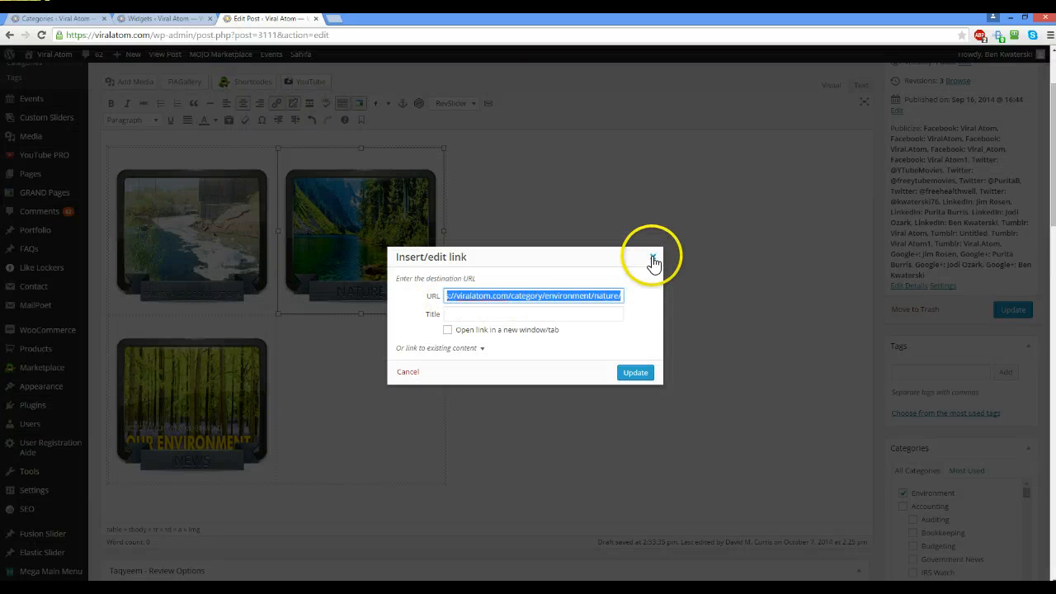
{"action": "left_click", "coordinate": [652, 258]}
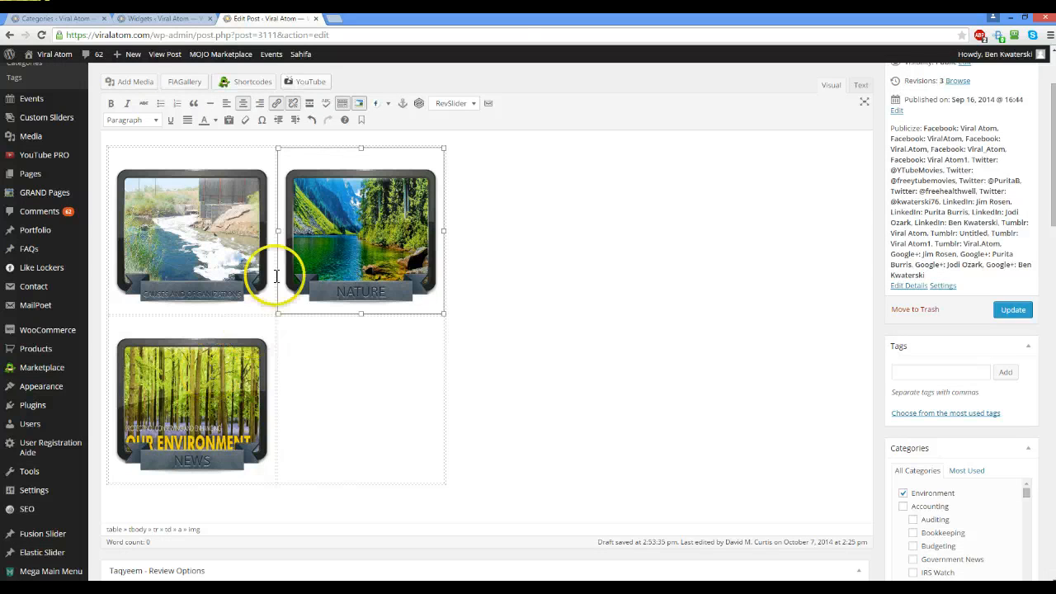
{"action": "left_click", "coordinate": [277, 108]}
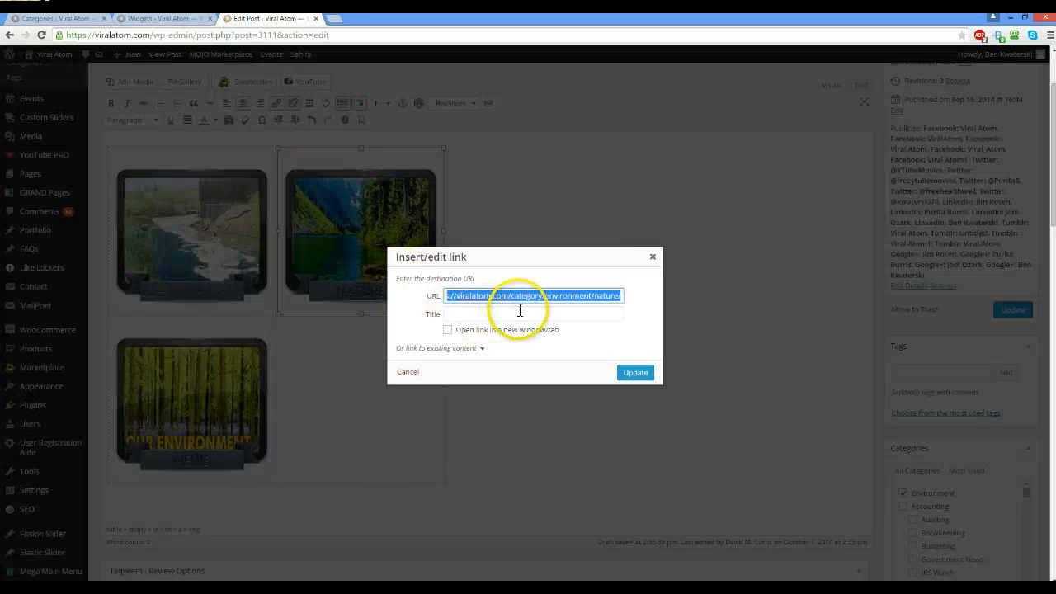
{"action": "left_click", "coordinate": [653, 258]}
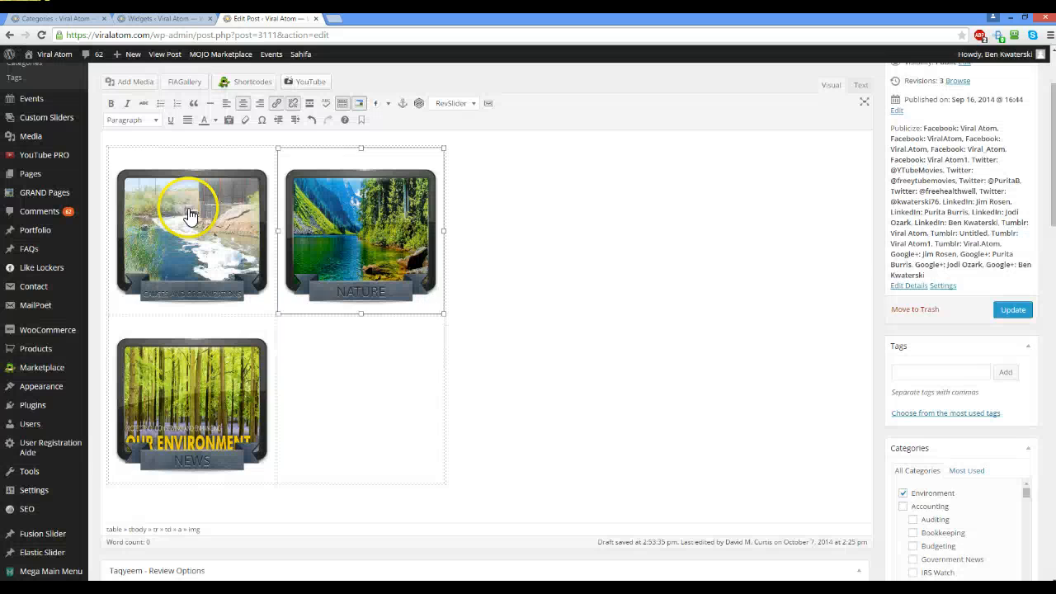
- Recheck the Causes and Organizations image's link and inspect the News image's link address, leaving both as they are
{"action": "left_click", "coordinate": [189, 217]}
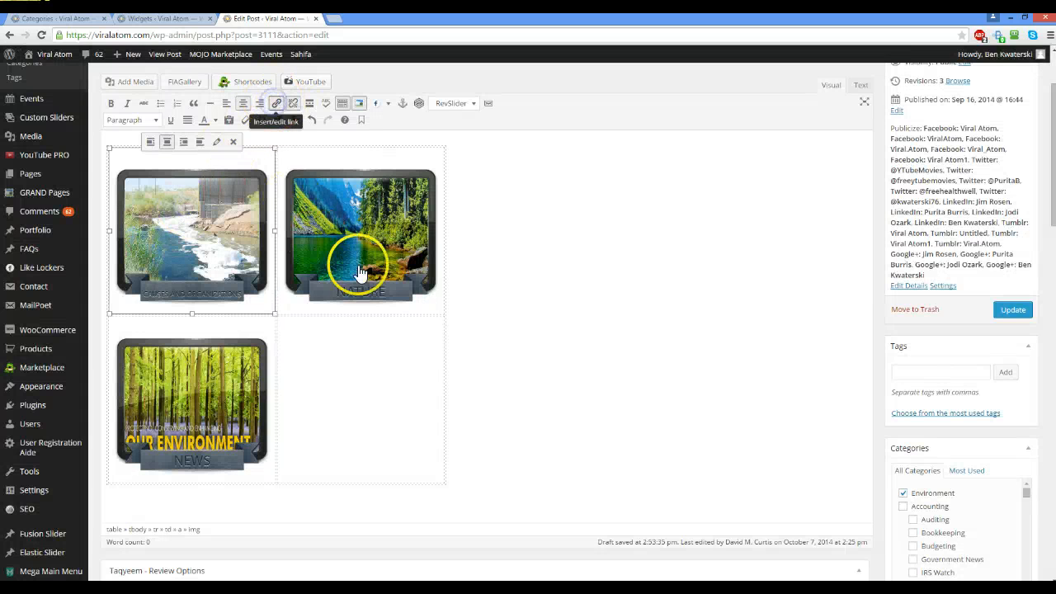
{"action": "key", "text": "ctrl+k"}
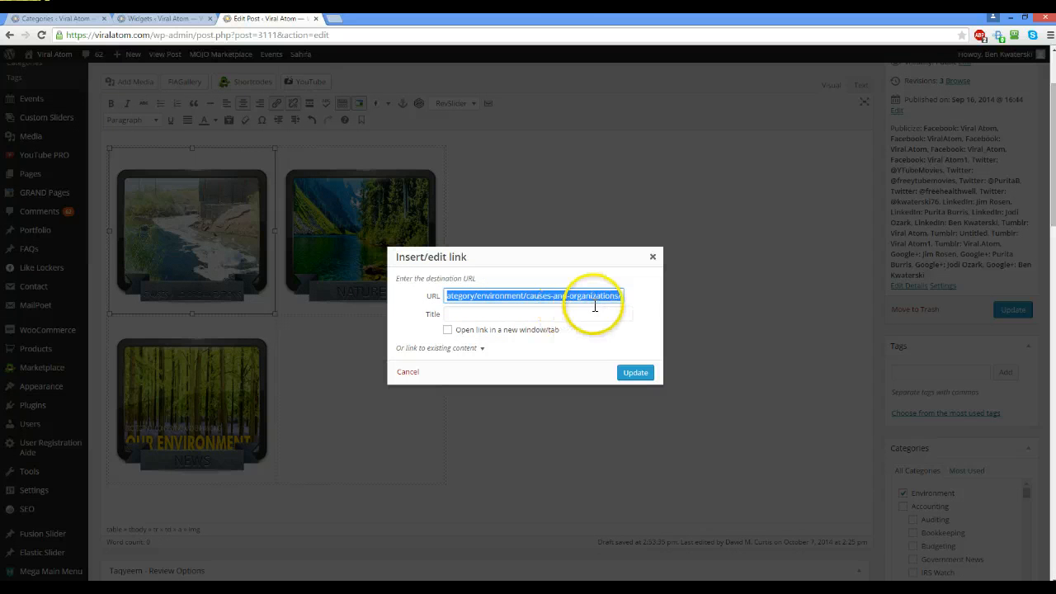
{"action": "left_click", "coordinate": [405, 370]}
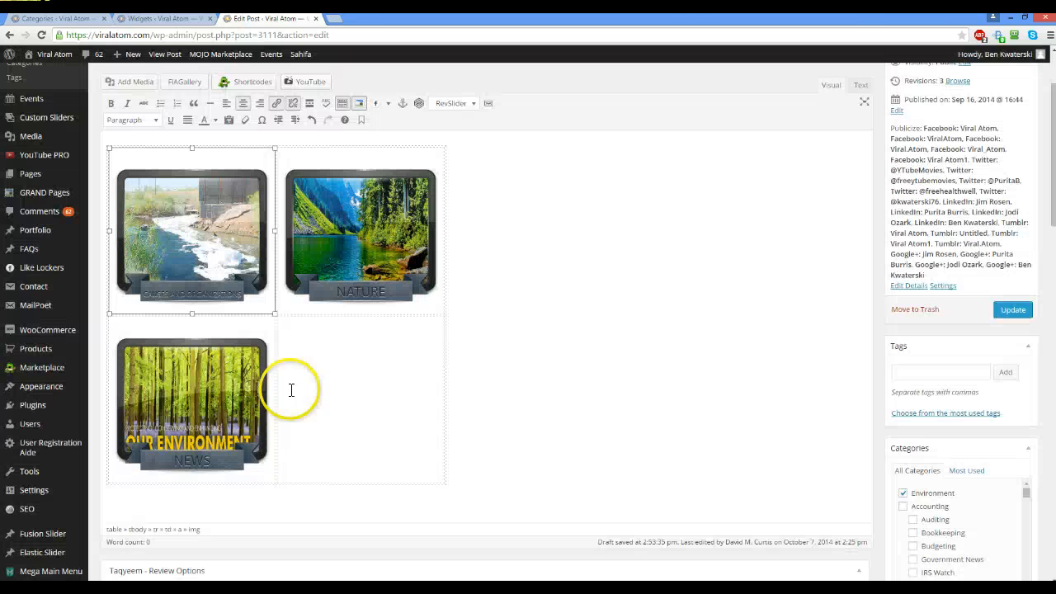
{"action": "left_click", "coordinate": [206, 397]}
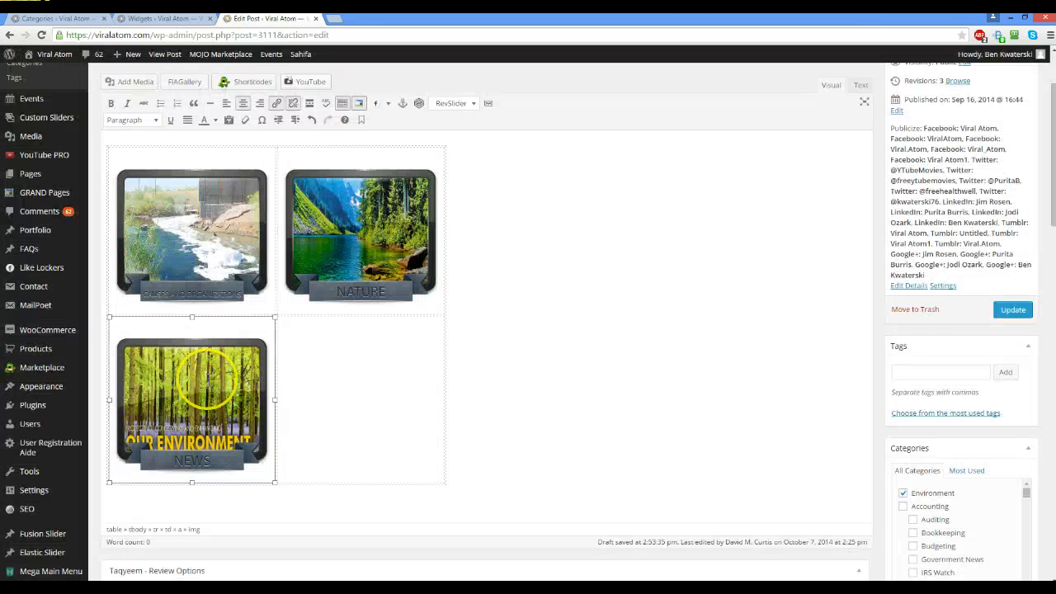
{"action": "left_click", "coordinate": [276, 107]}
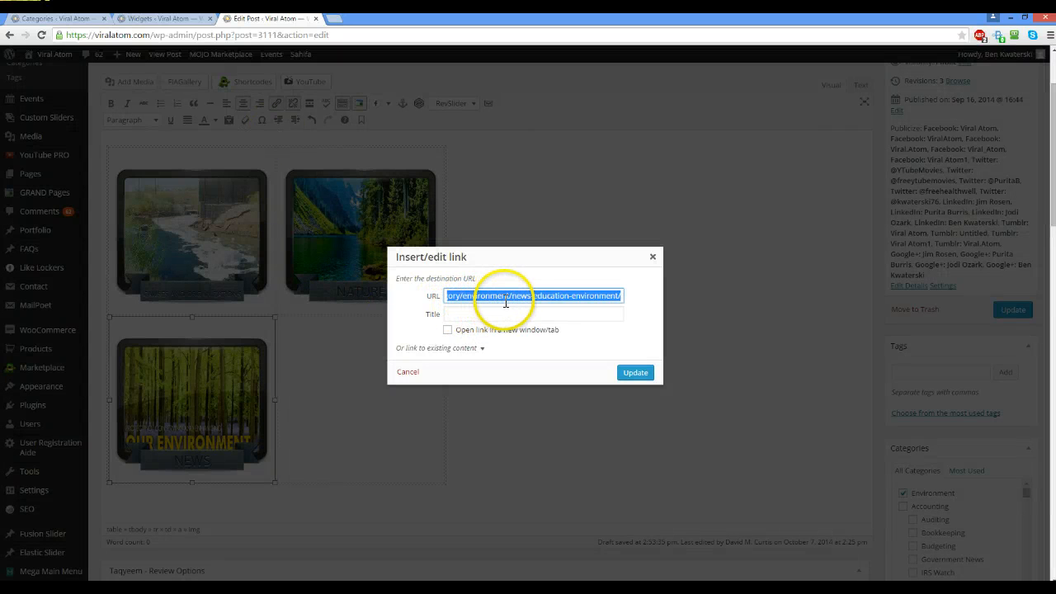
{"action": "left_click", "coordinate": [586, 278]}
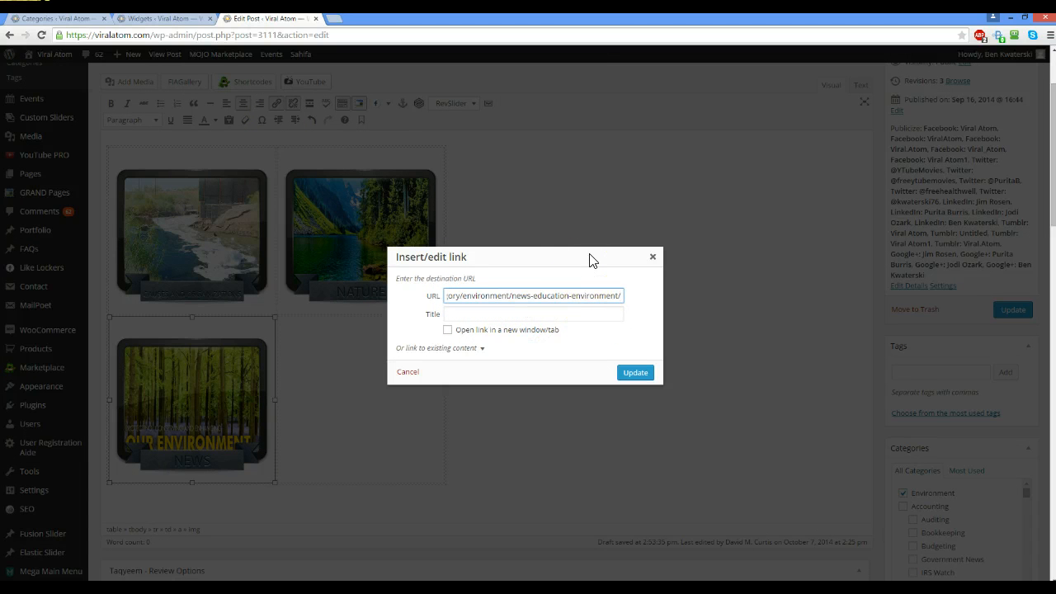
{"action": "left_click", "coordinate": [653, 257]}
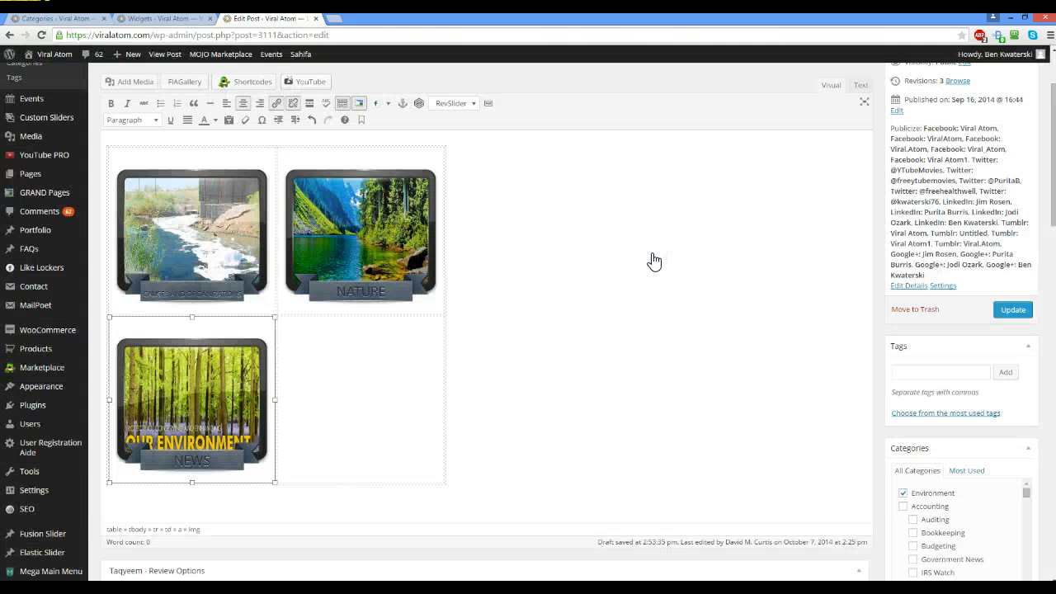
{"action": "left_click", "coordinate": [595, 299]}
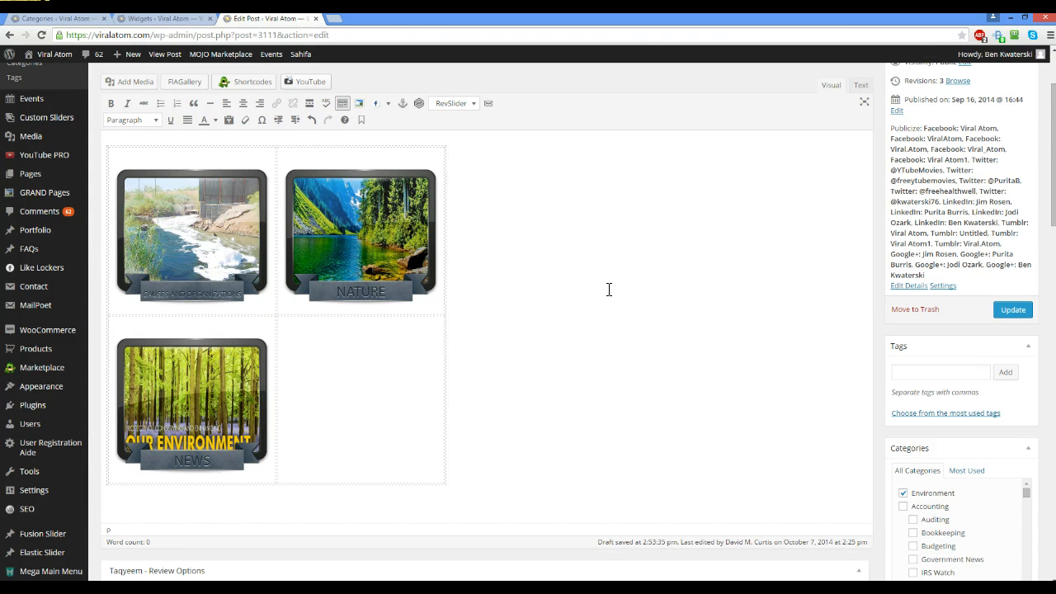
- Review the post's settings below the editor, including the sidebar choices under Sidebar Options, and leave the sidebar on Default
{"action": "scroll", "coordinate": [609, 289], "scroll_direction": "down", "scroll_amount": 3}
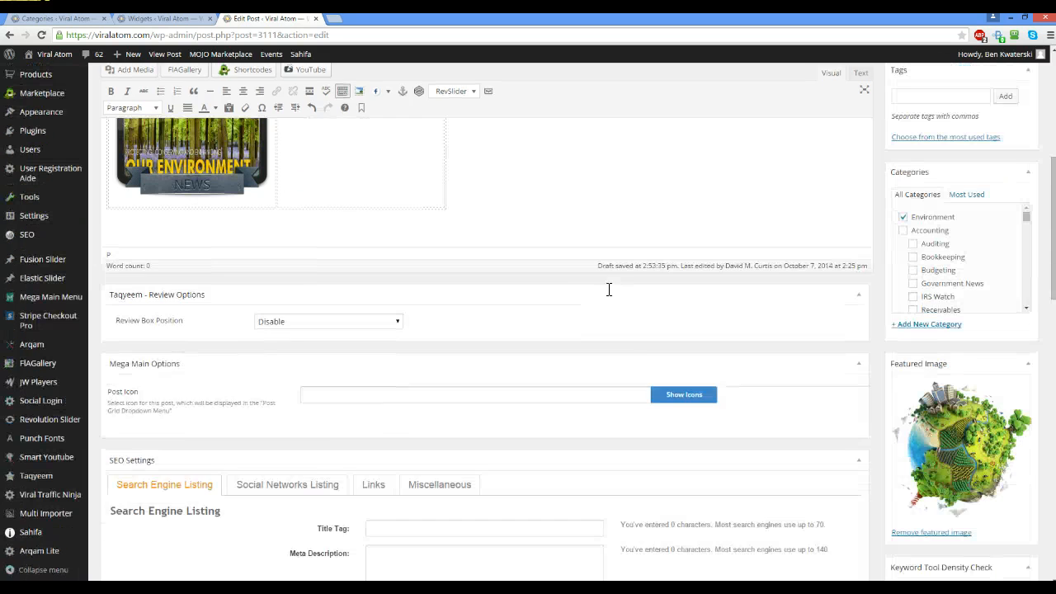
{"action": "scroll", "coordinate": [608, 289], "scroll_direction": "down", "scroll_amount": 1}
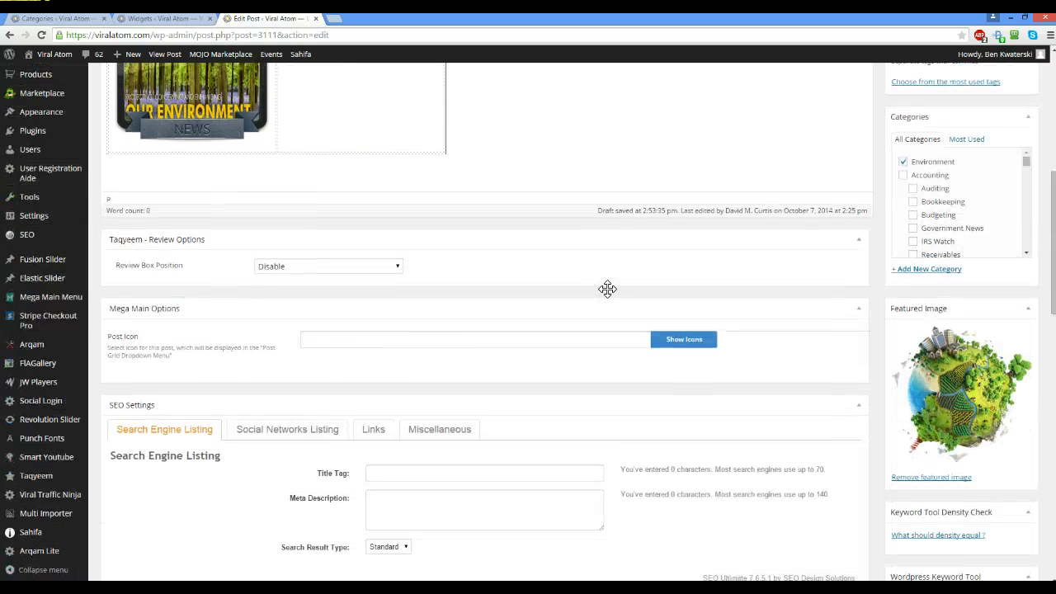
{"action": "scroll", "coordinate": [608, 288], "scroll_direction": "down", "scroll_amount": 5}
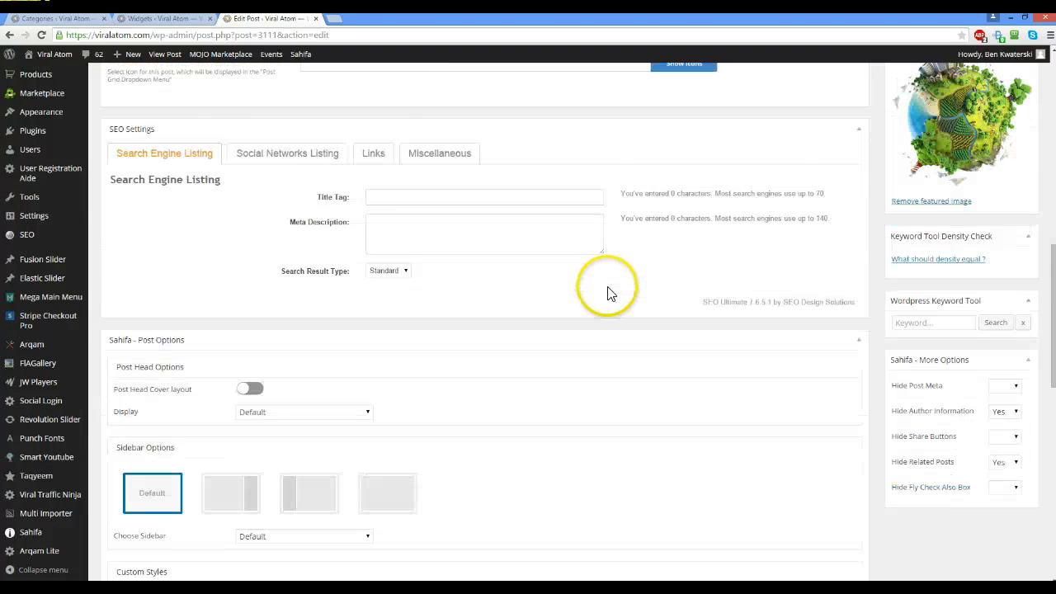
{"action": "scroll", "coordinate": [609, 293], "scroll_direction": "down", "scroll_amount": 2}
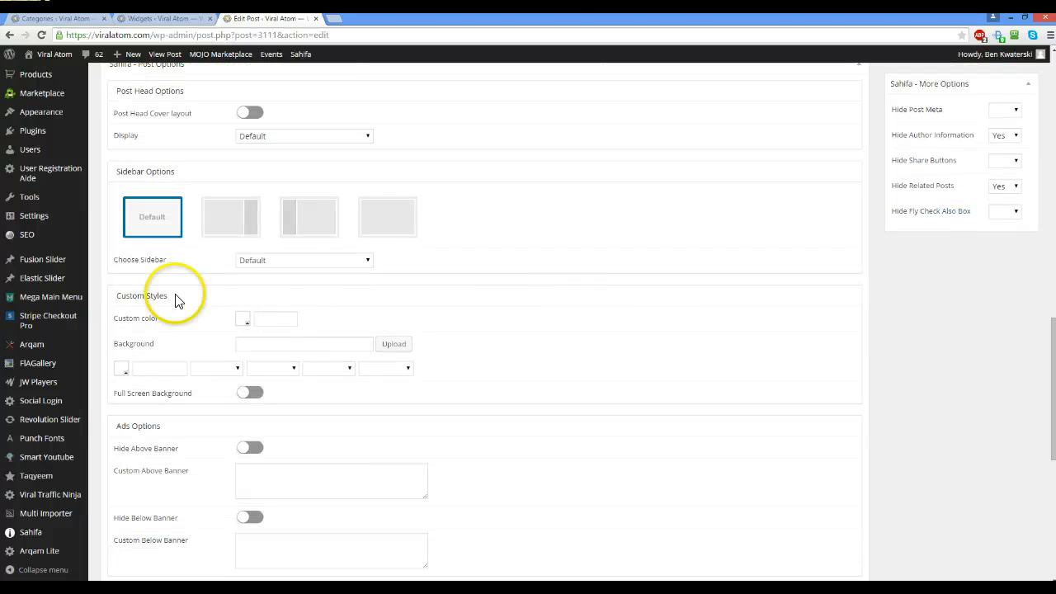
{"action": "left_click", "coordinate": [368, 262]}
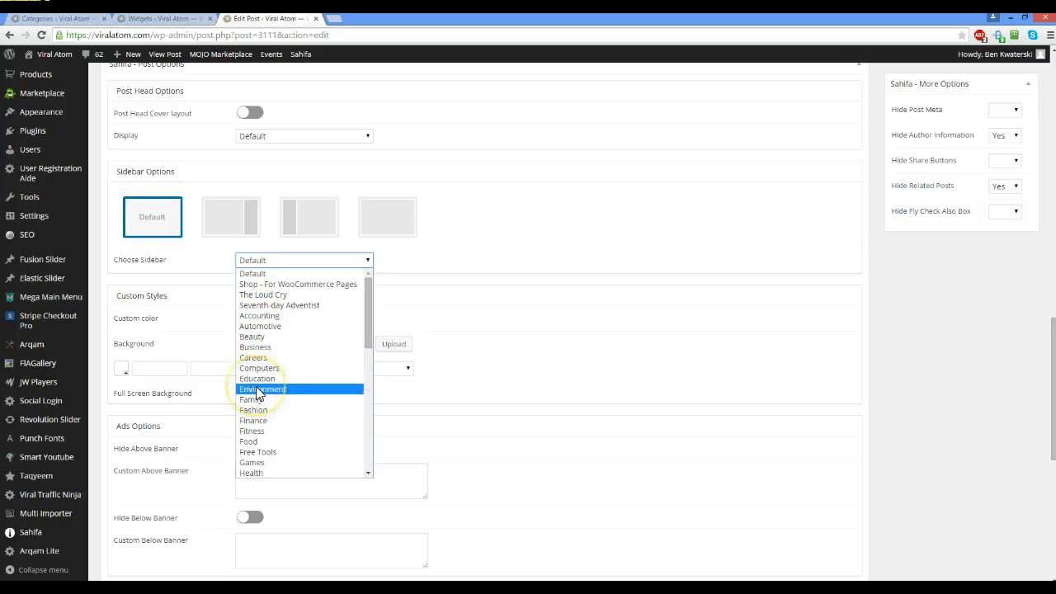
{"action": "left_click", "coordinate": [490, 317]}
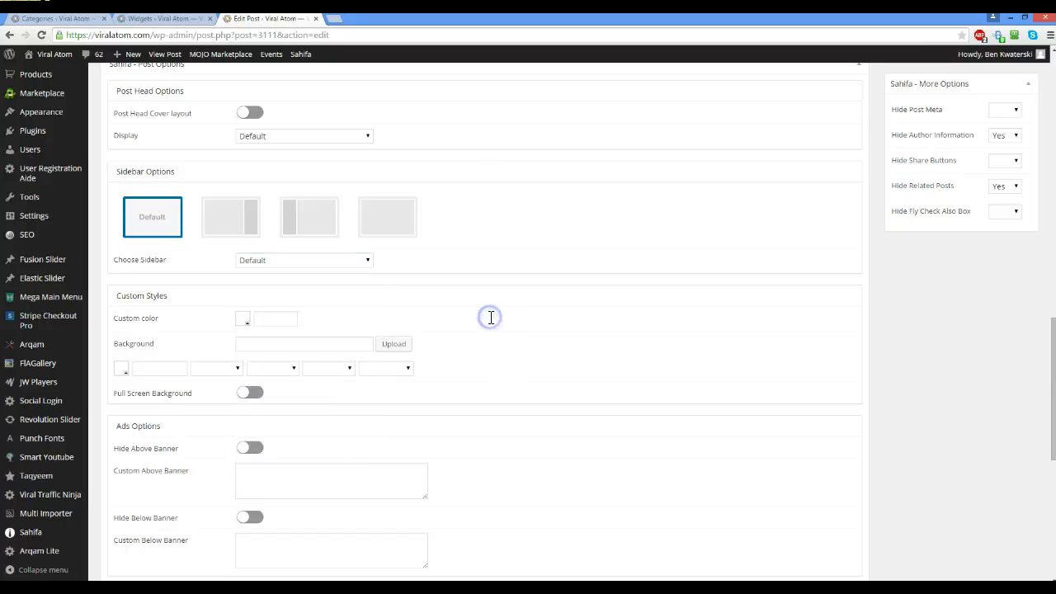
{"action": "scroll", "coordinate": [495, 289], "scroll_direction": "up", "scroll_amount": 4}
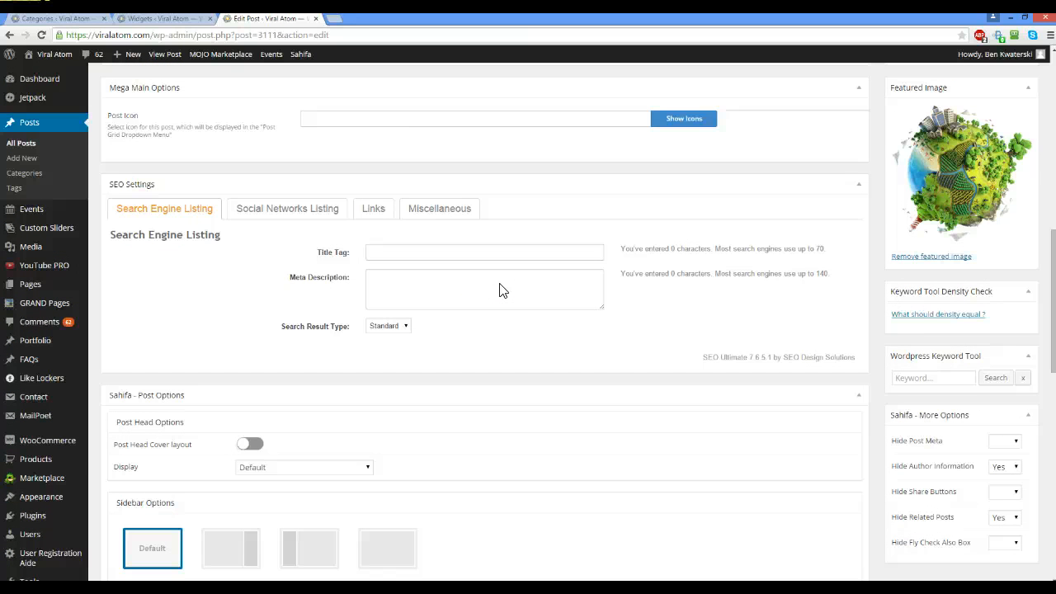
{"action": "scroll", "coordinate": [501, 283], "scroll_direction": "down", "scroll_amount": 3}
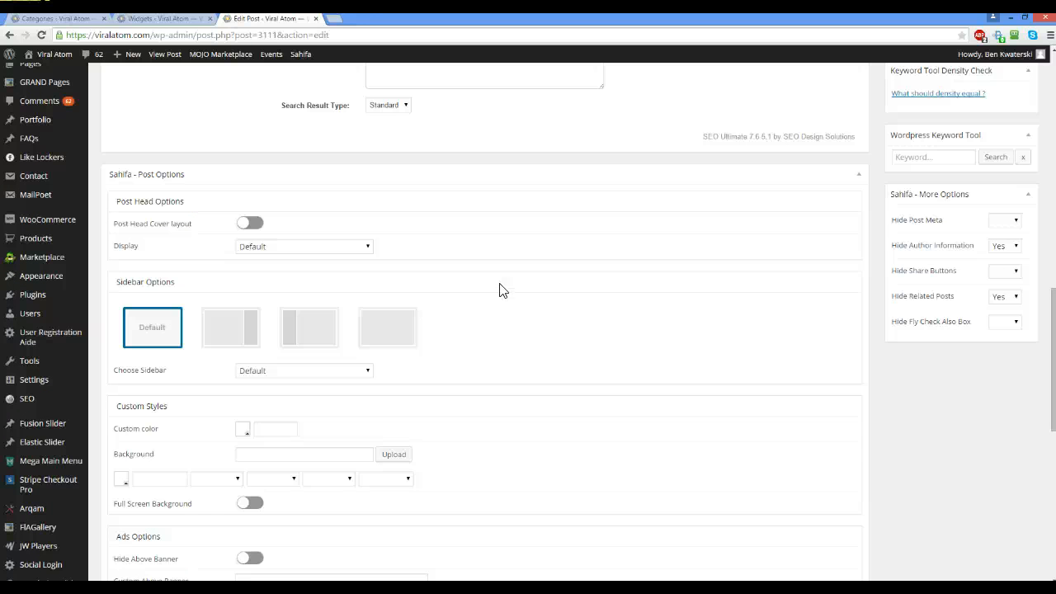
{"action": "scroll", "coordinate": [499, 290], "scroll_direction": "down", "scroll_amount": 2}
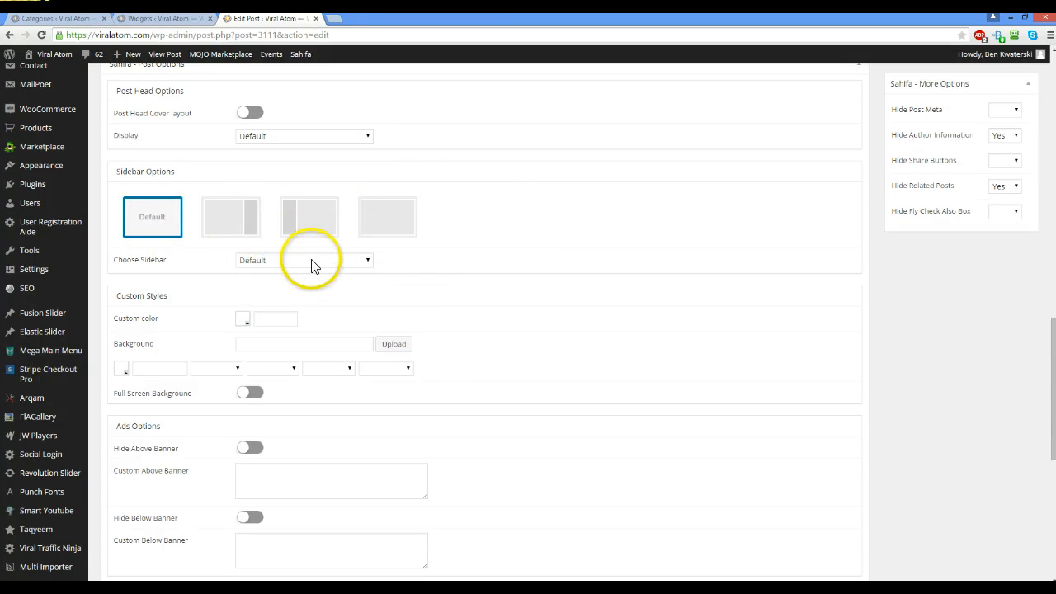
{"action": "scroll", "coordinate": [534, 224], "scroll_direction": "up", "scroll_amount": 6}
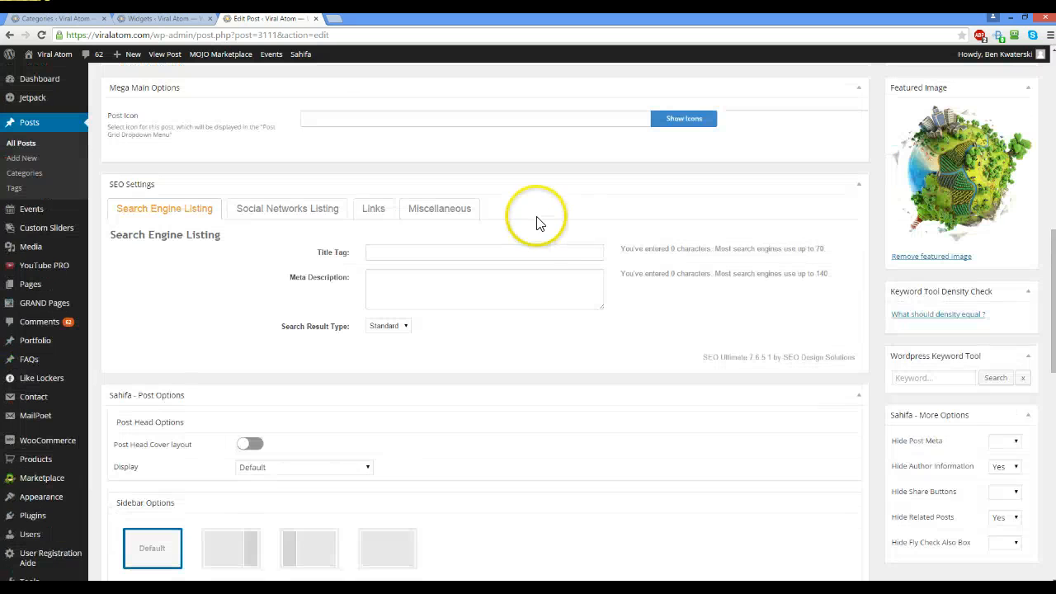
- Update the Environment post to save its table of linked category images
{"action": "scroll", "coordinate": [538, 221], "scroll_direction": "up", "scroll_amount": 10}
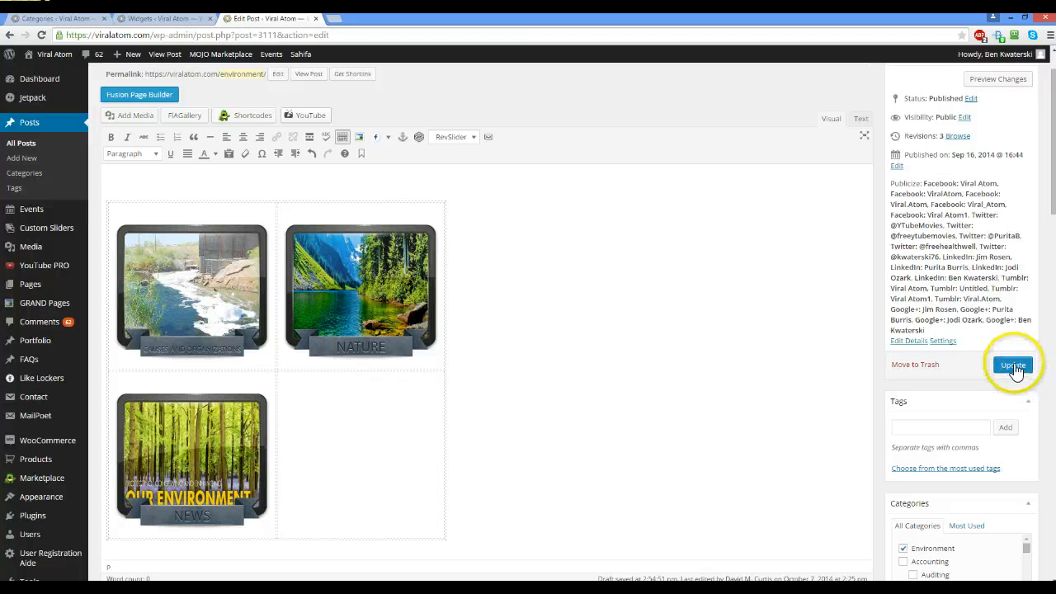
{"action": "left_click", "coordinate": [1013, 366]}
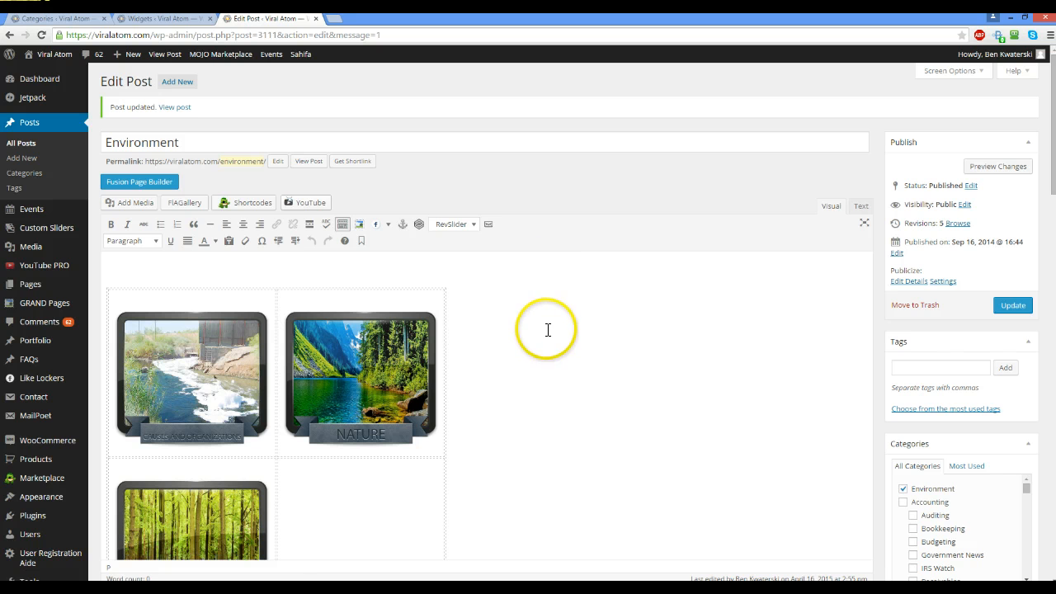
{"action": "scroll", "coordinate": [549, 330], "scroll_direction": "down", "scroll_amount": 2}
{"action": "scroll", "coordinate": [548, 330], "scroll_direction": "up", "scroll_amount": 2}
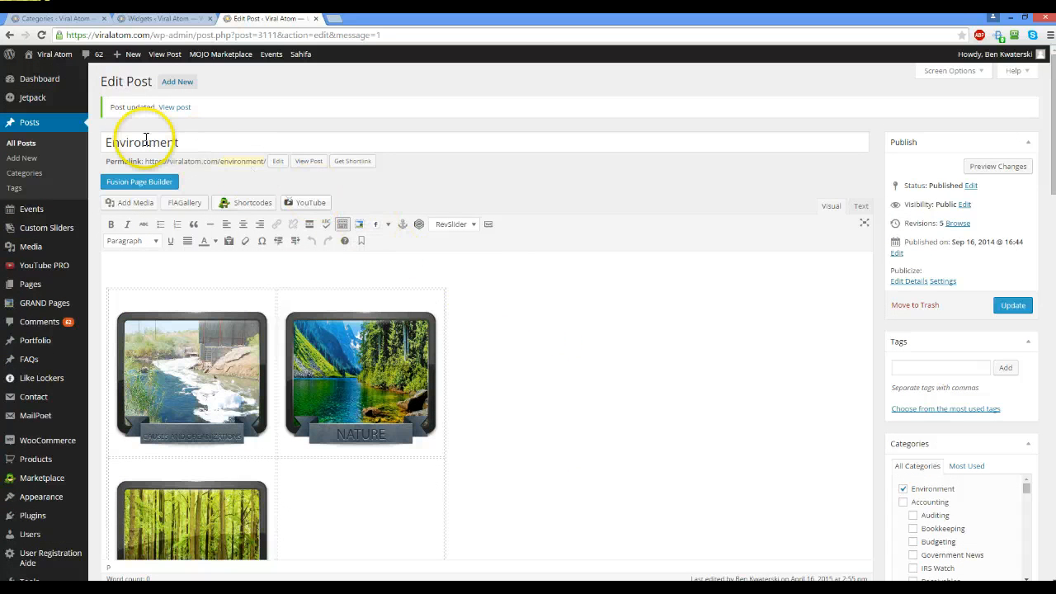
- View the published Environment post in a new browser tab and examine its table of category images
{"action": "right_click", "coordinate": [307, 162]}
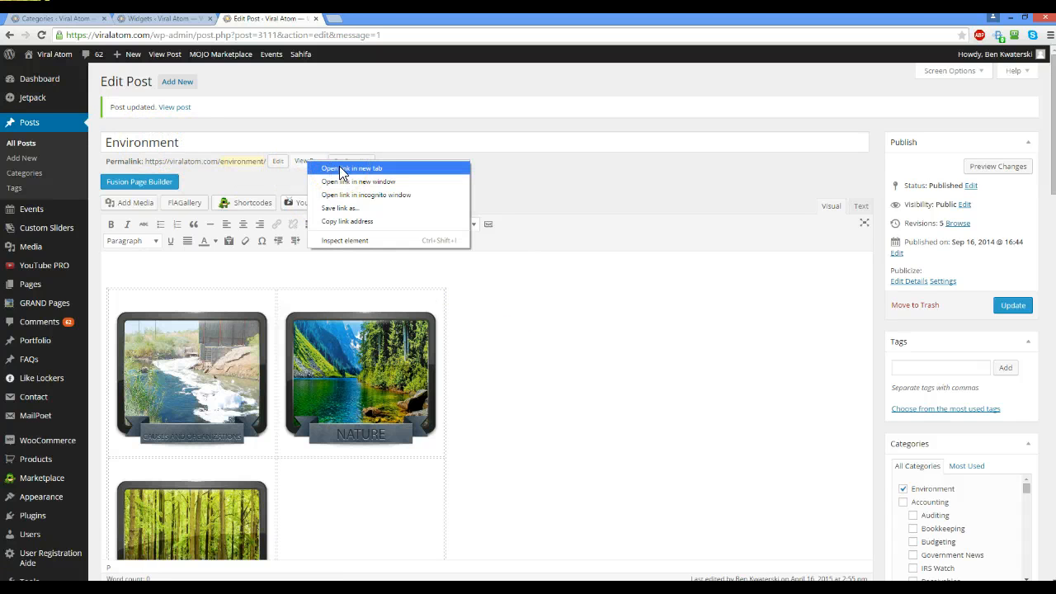
{"action": "left_click", "coordinate": [340, 169]}
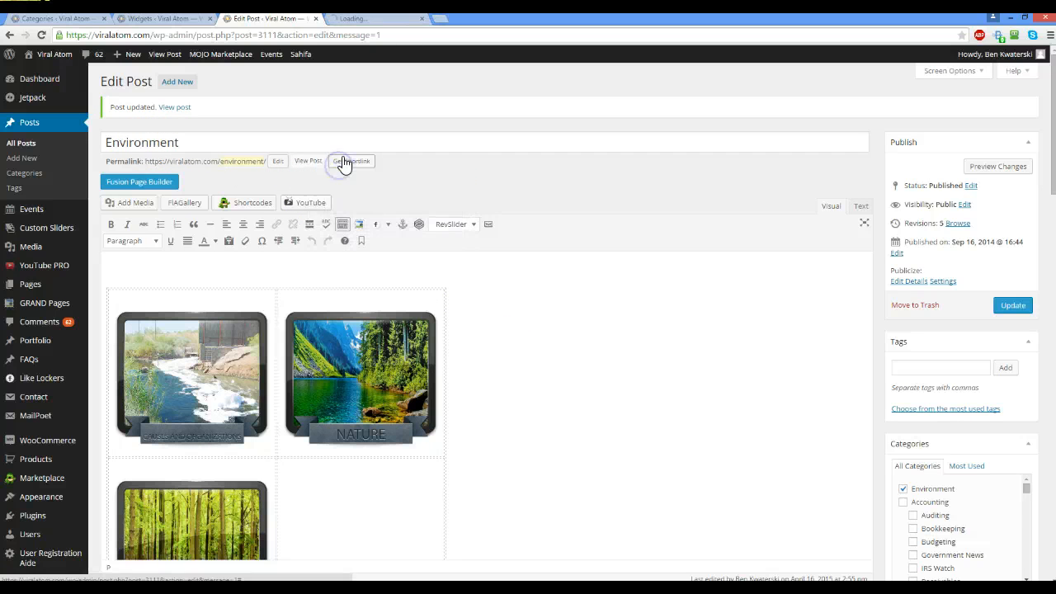
{"action": "left_click", "coordinate": [384, 21]}
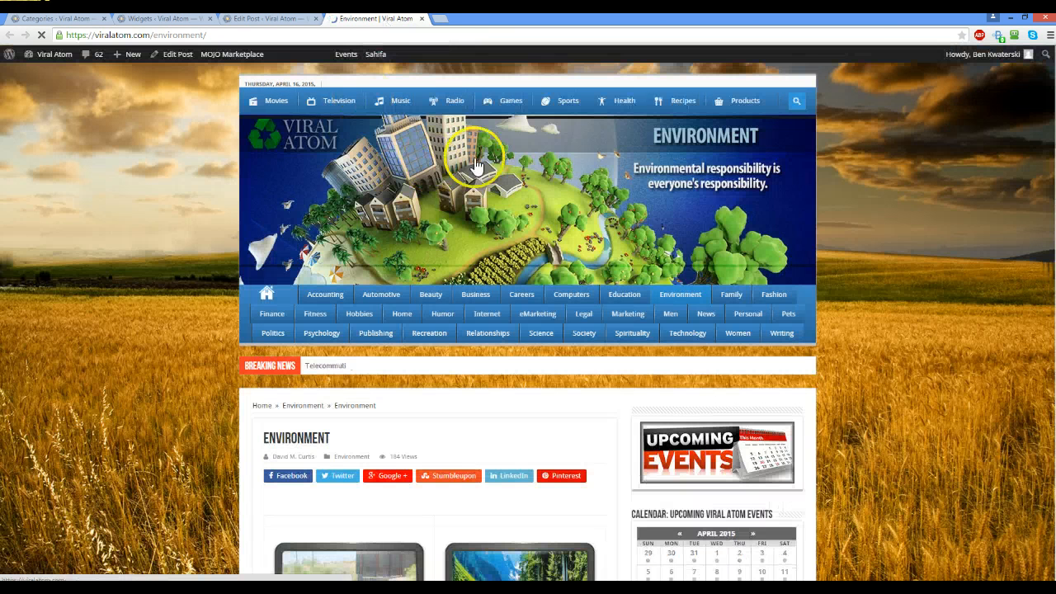
{"action": "scroll", "coordinate": [570, 184], "scroll_direction": "down", "scroll_amount": 4}
{"action": "scroll", "coordinate": [602, 195], "scroll_direction": "down", "scroll_amount": 1}
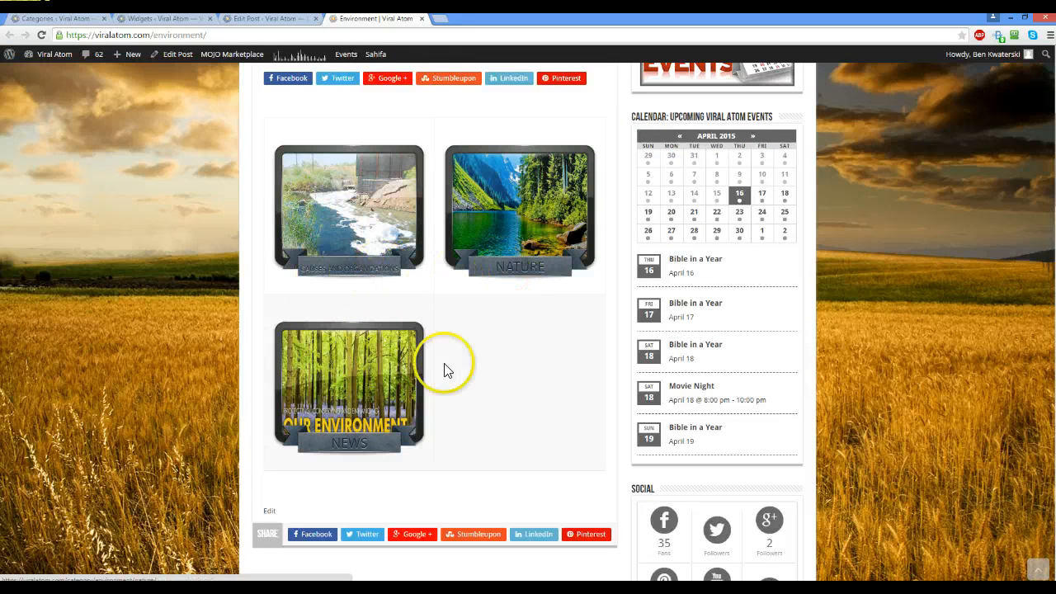
- Open the links of the Causes and Organizations, Nature and News images in separate new browser tabs
{"action": "right_click", "coordinate": [348, 204]}
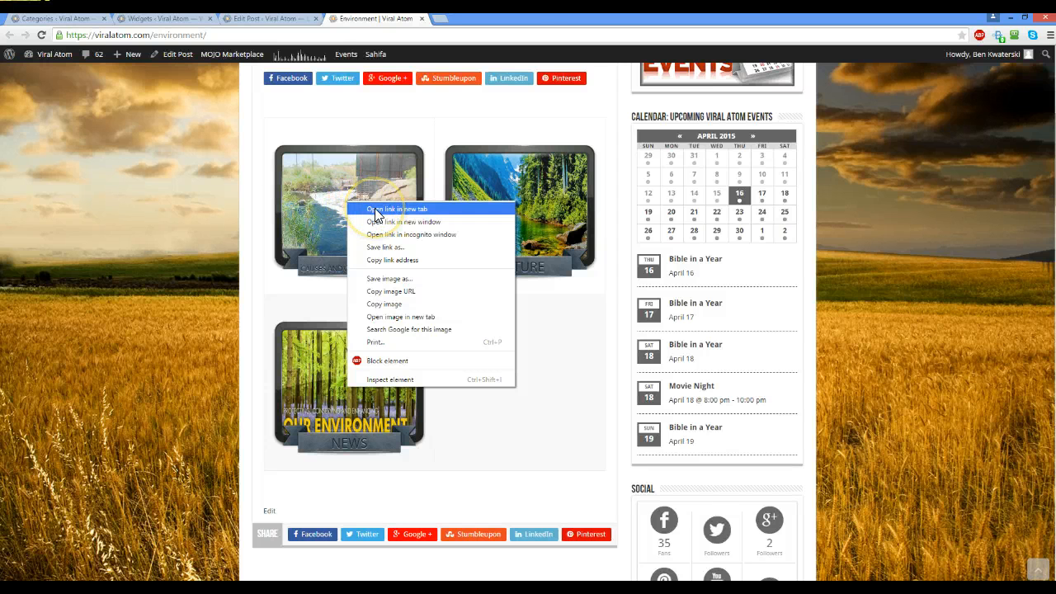
{"action": "left_click", "coordinate": [376, 212]}
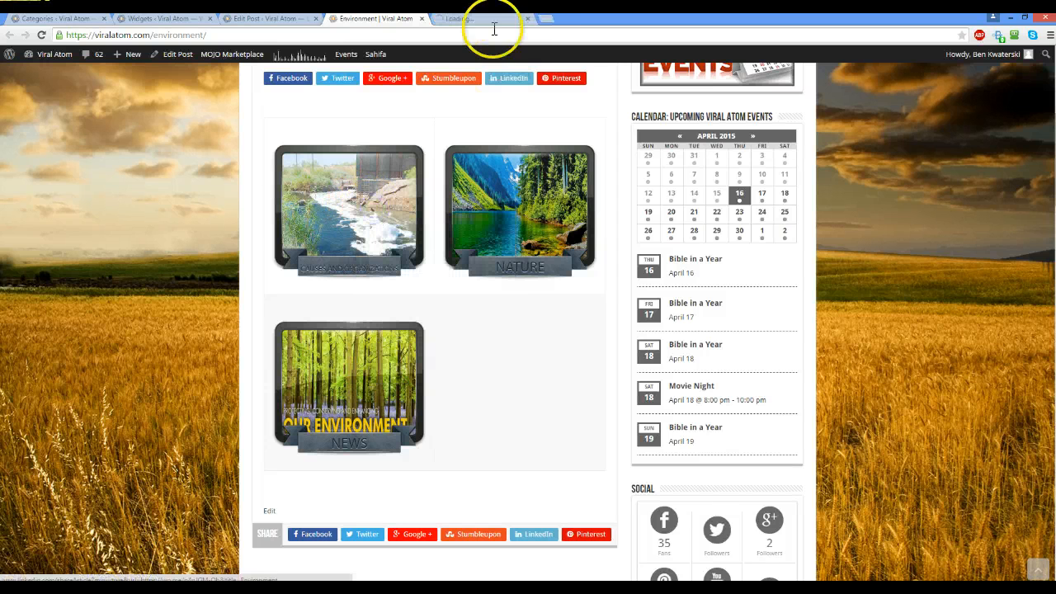
{"action": "right_click", "coordinate": [516, 188]}
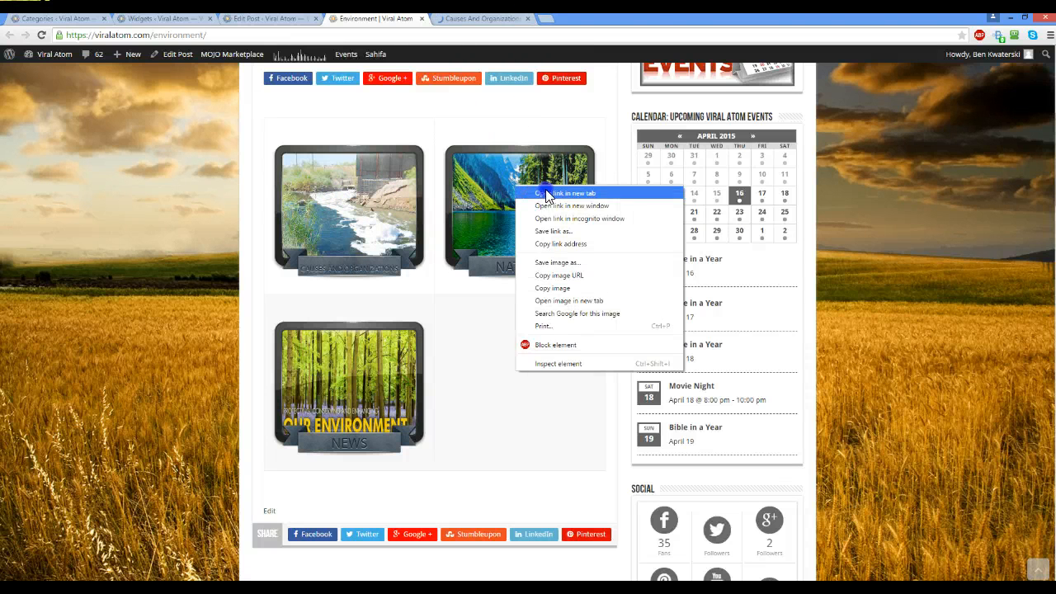
{"action": "left_click", "coordinate": [550, 189]}
{"action": "right_click", "coordinate": [351, 381]}
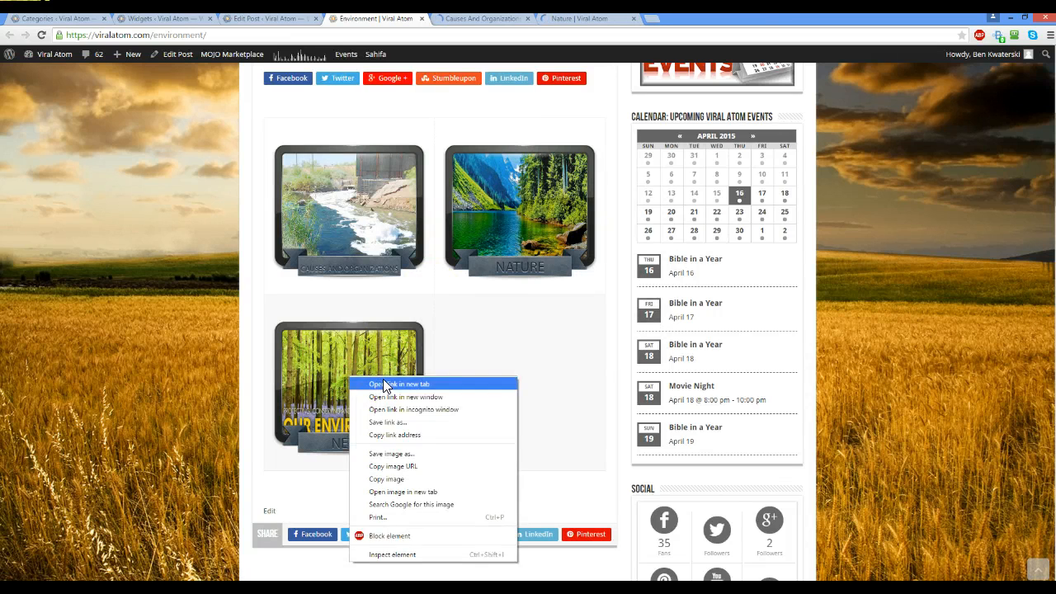
{"action": "left_click", "coordinate": [380, 384]}
- Check the Causes and Organizations and Nature category pages and their listed posts against the images in the Environment post
{"action": "left_click", "coordinate": [487, 20]}
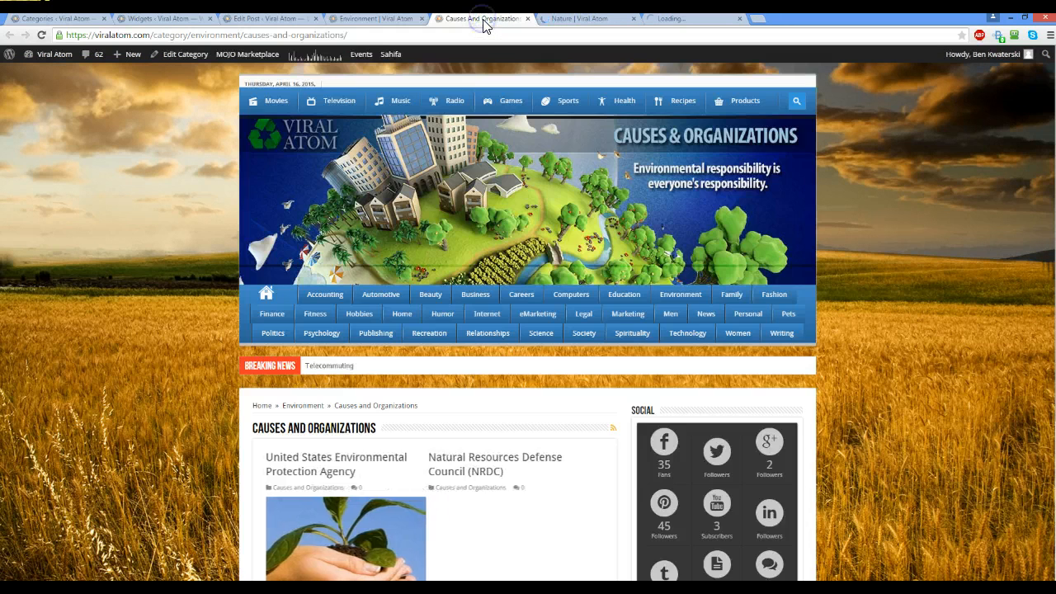
{"action": "scroll", "coordinate": [209, 236], "scroll_direction": "down", "scroll_amount": 1}
{"action": "scroll", "coordinate": [208, 236], "scroll_direction": "down", "scroll_amount": 3}
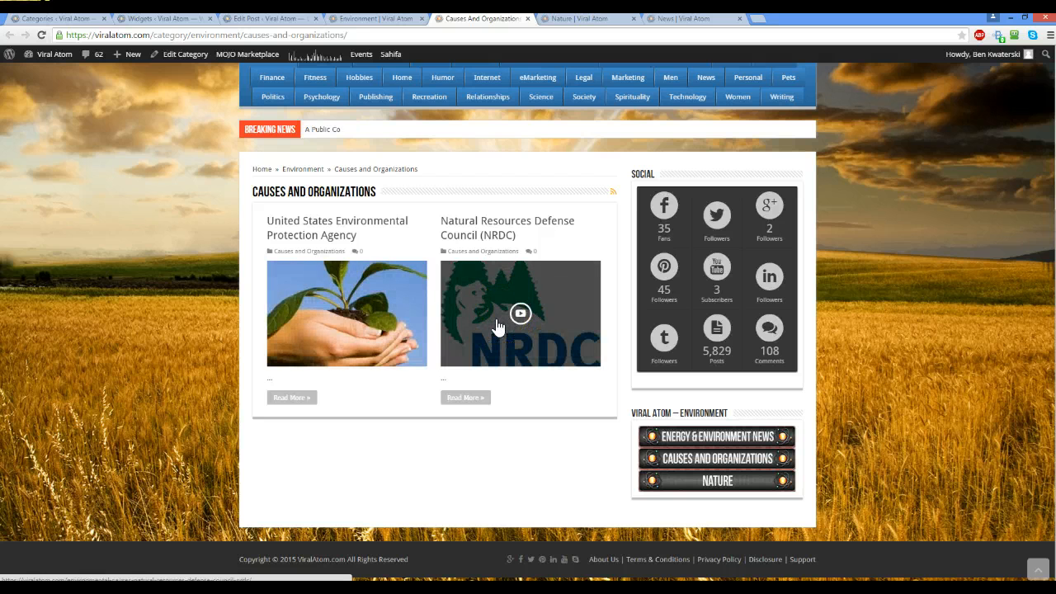
{"action": "left_click", "coordinate": [578, 18]}
{"action": "scroll", "coordinate": [470, 345], "scroll_direction": "down", "scroll_amount": 3}
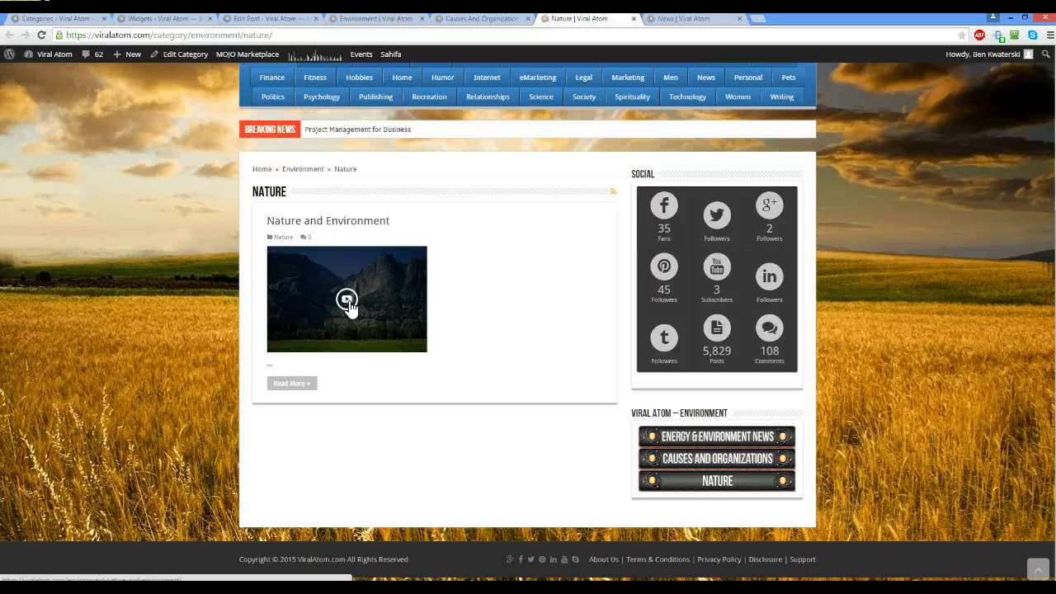
{"action": "left_click", "coordinate": [359, 21]}
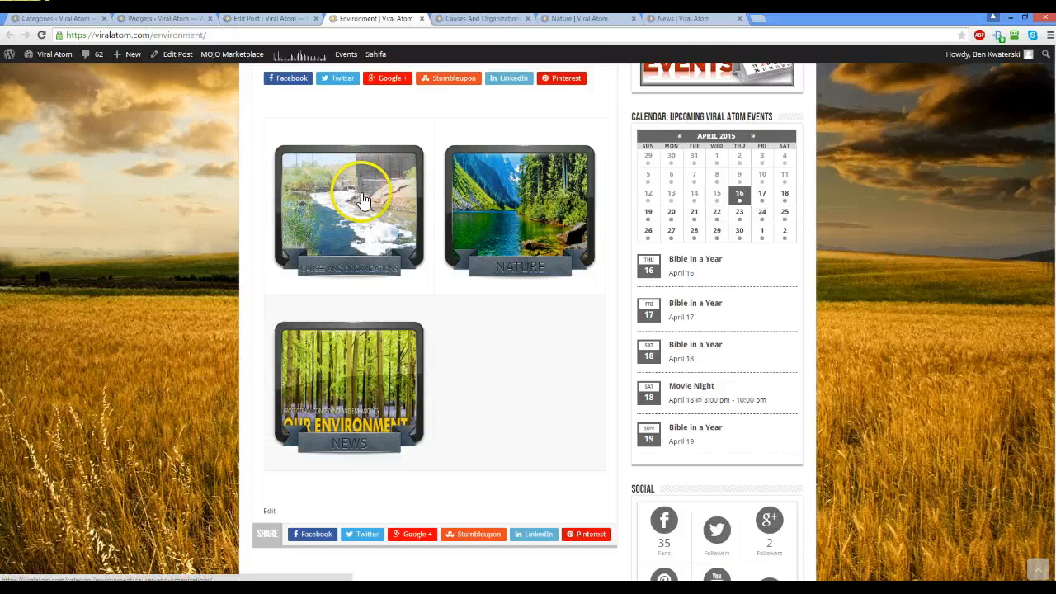
{"action": "left_click", "coordinate": [587, 22]}
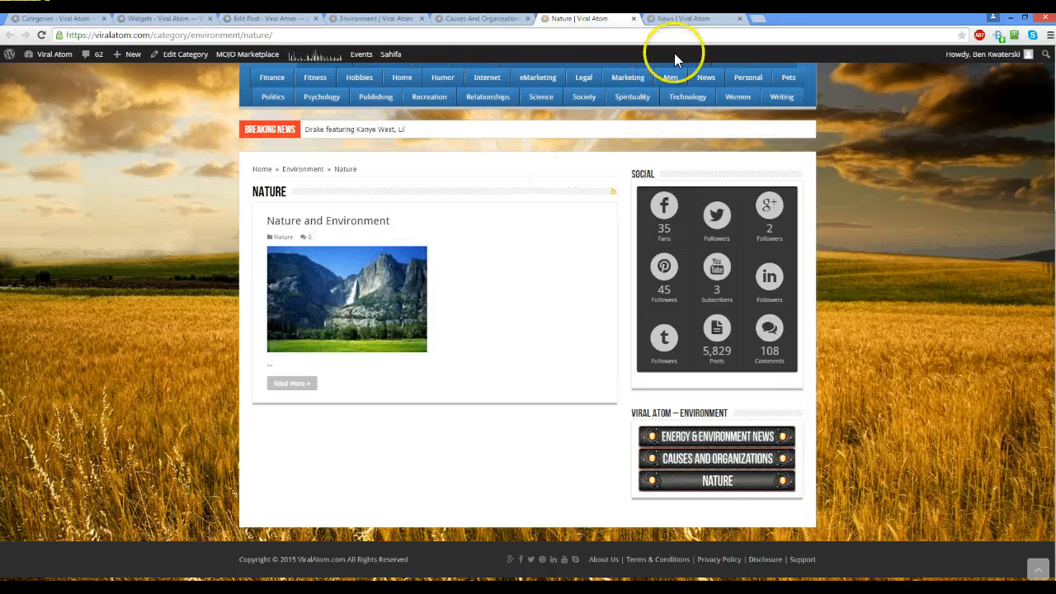
- Examine the News category page from its header banner down to its last listed post
{"action": "left_click", "coordinate": [689, 23]}
{"action": "scroll", "coordinate": [561, 255], "scroll_direction": "down", "scroll_amount": 3}
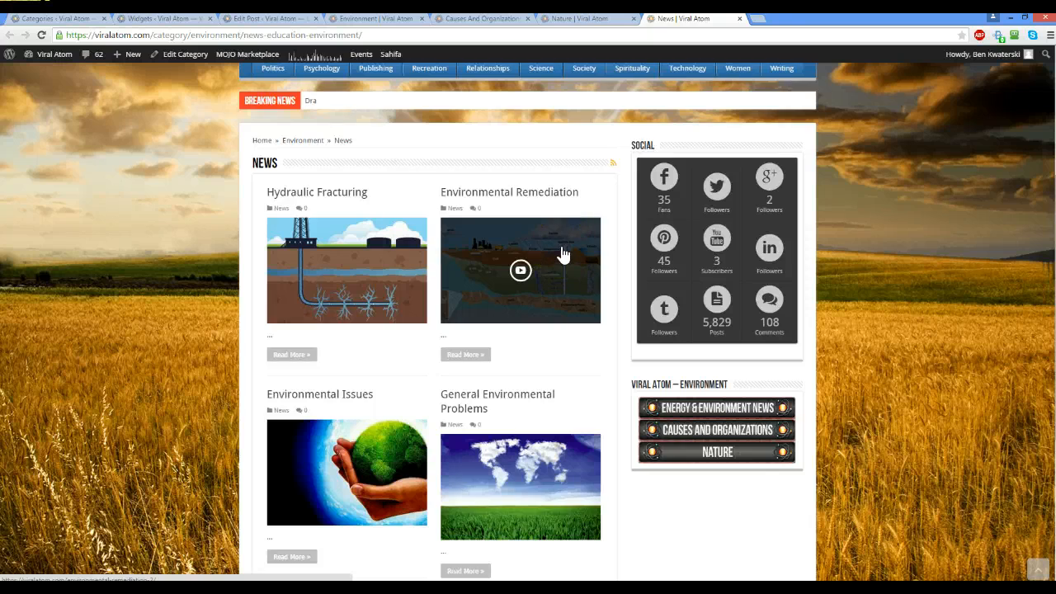
{"action": "scroll", "coordinate": [561, 255], "scroll_direction": "down", "scroll_amount": 2}
{"action": "scroll", "coordinate": [561, 252], "scroll_direction": "down", "scroll_amount": 2}
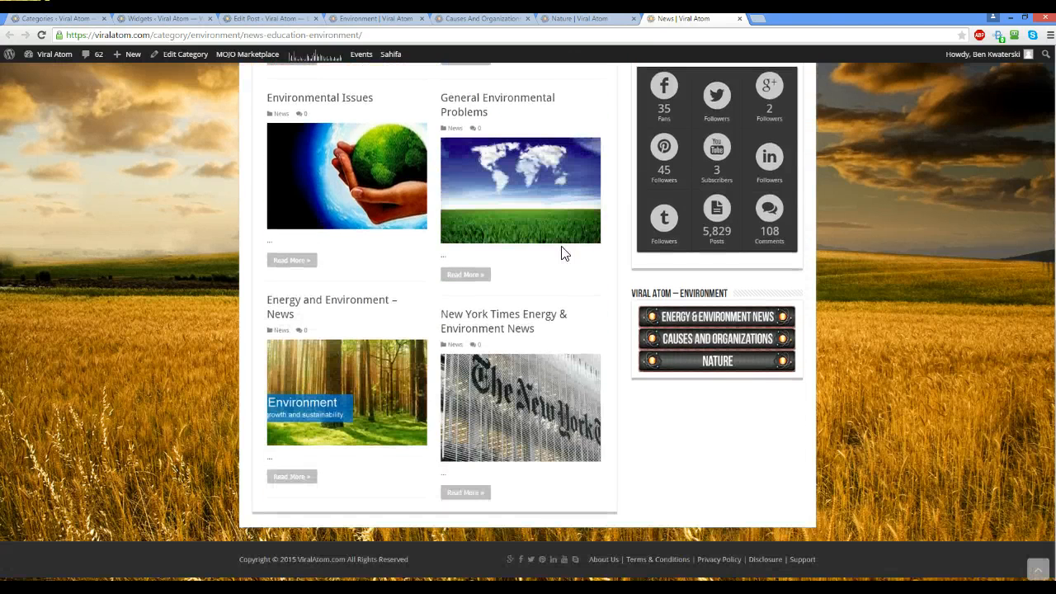
{"action": "scroll", "coordinate": [561, 254], "scroll_direction": "up", "scroll_amount": 7}
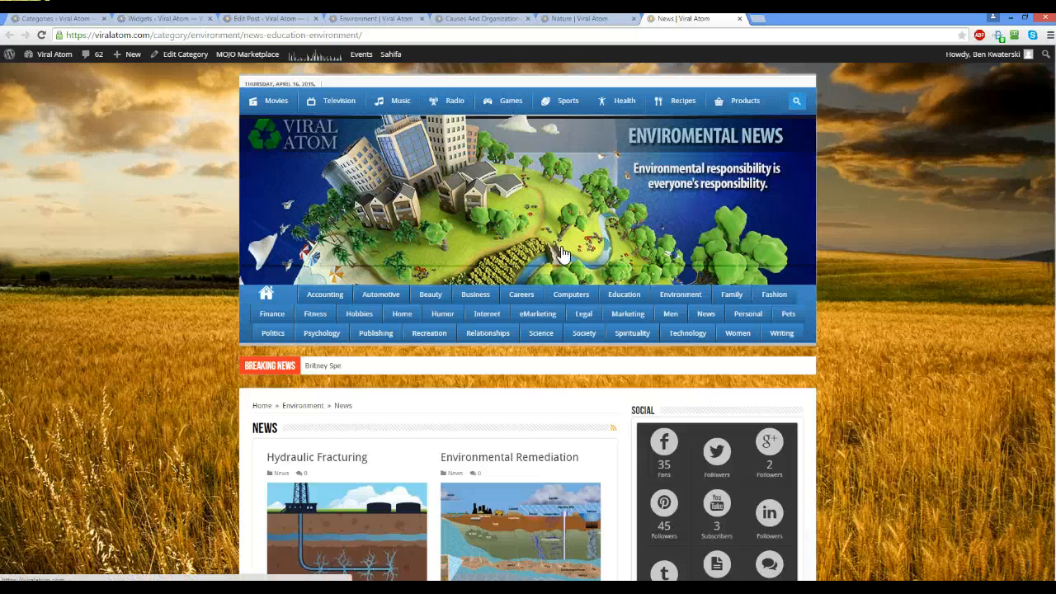
- Close the Causes and Organizations, Nature and News category pages to return to the published Environment post
{"action": "left_click", "coordinate": [528, 18]}
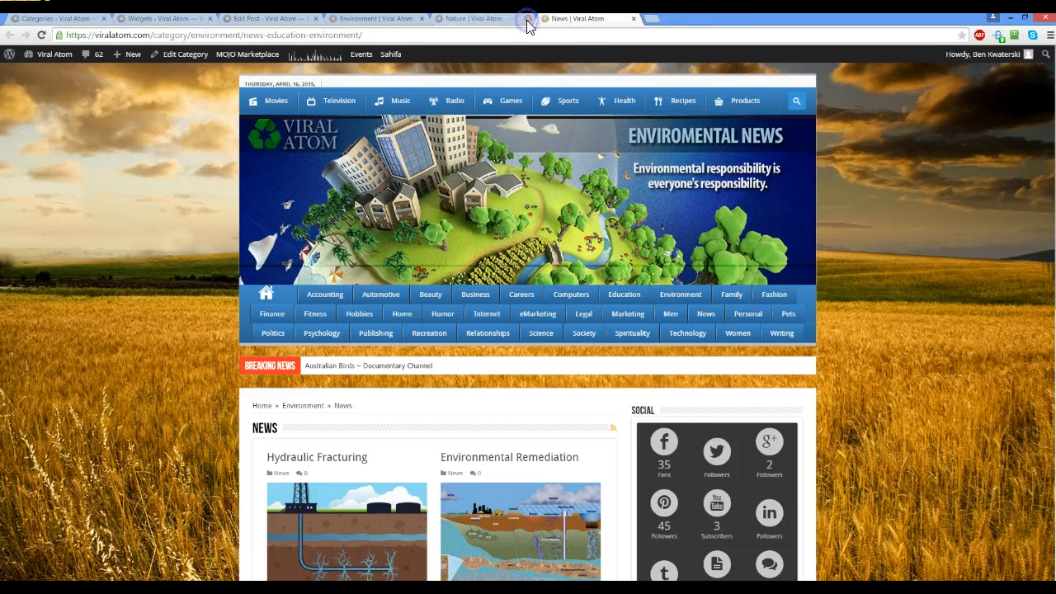
{"action": "left_click", "coordinate": [528, 18]}
{"action": "left_click", "coordinate": [528, 18]}
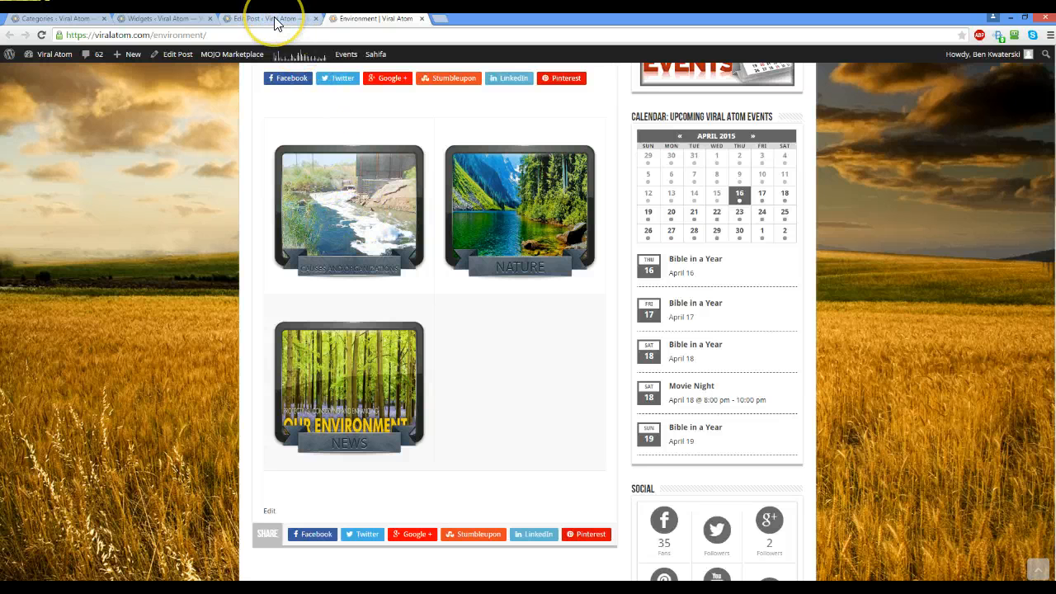
- Go back to the Categories list and review the Environment category with its Causes and Organizations, Nature and News subcategories
{"action": "left_click", "coordinate": [74, 21]}
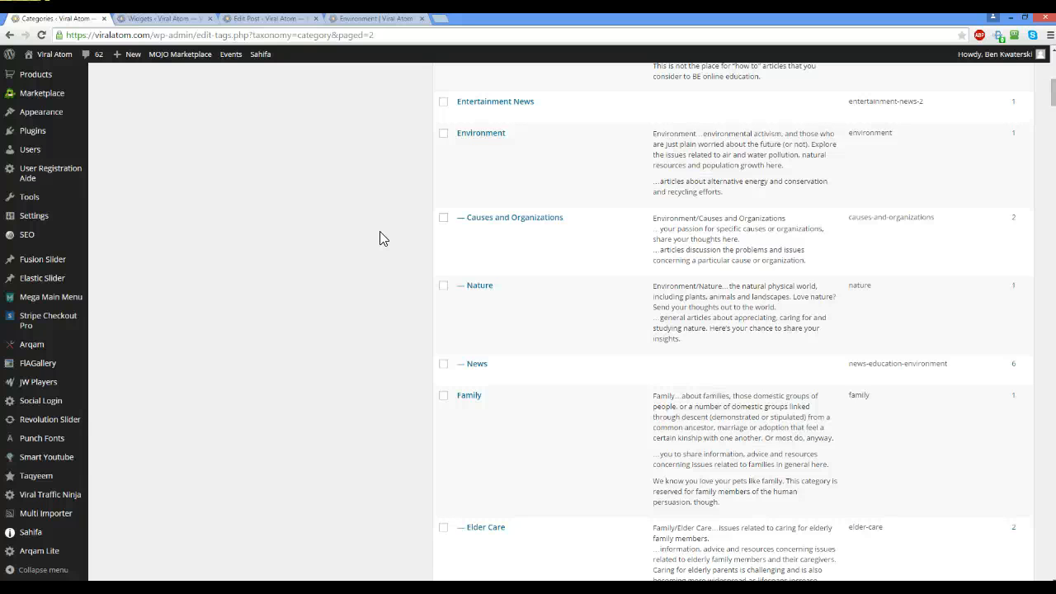
{"action": "mouse_move", "coordinate": [467, 283]}
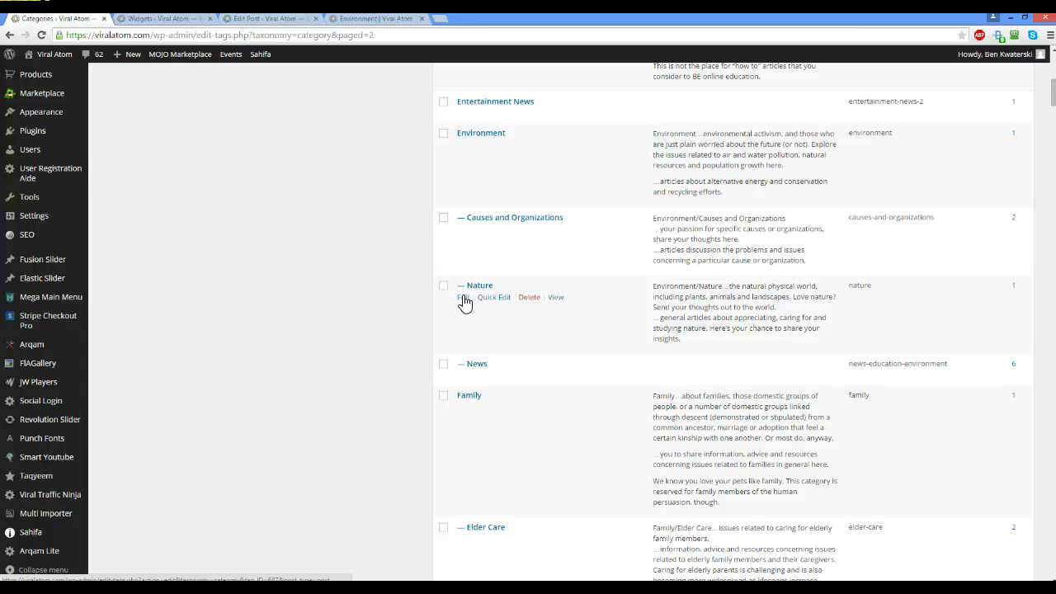
{"action": "left_click", "coordinate": [356, 229]}
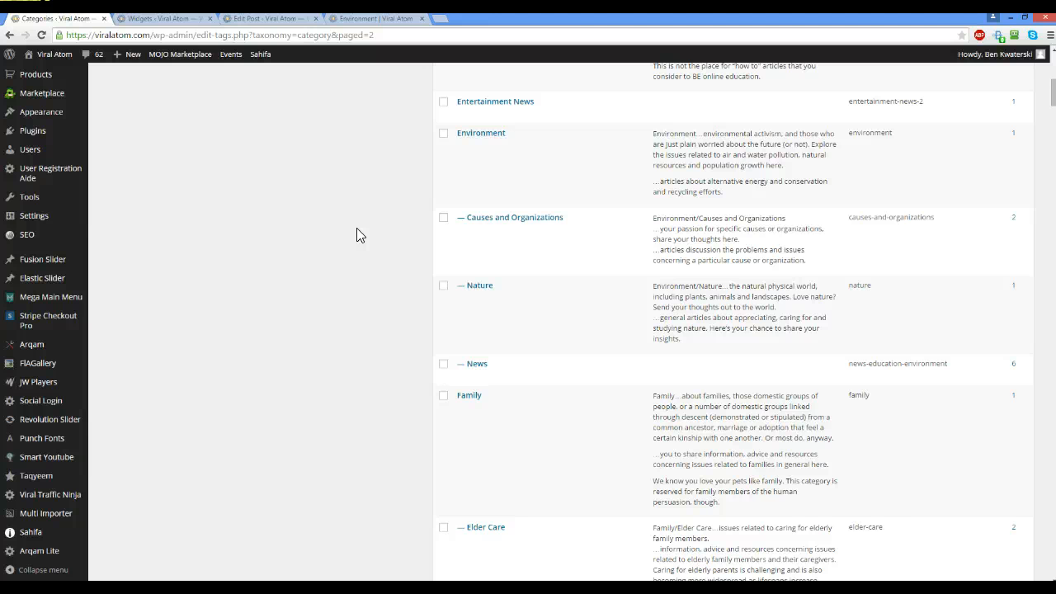
{"action": "left_click", "coordinate": [347, 228]}
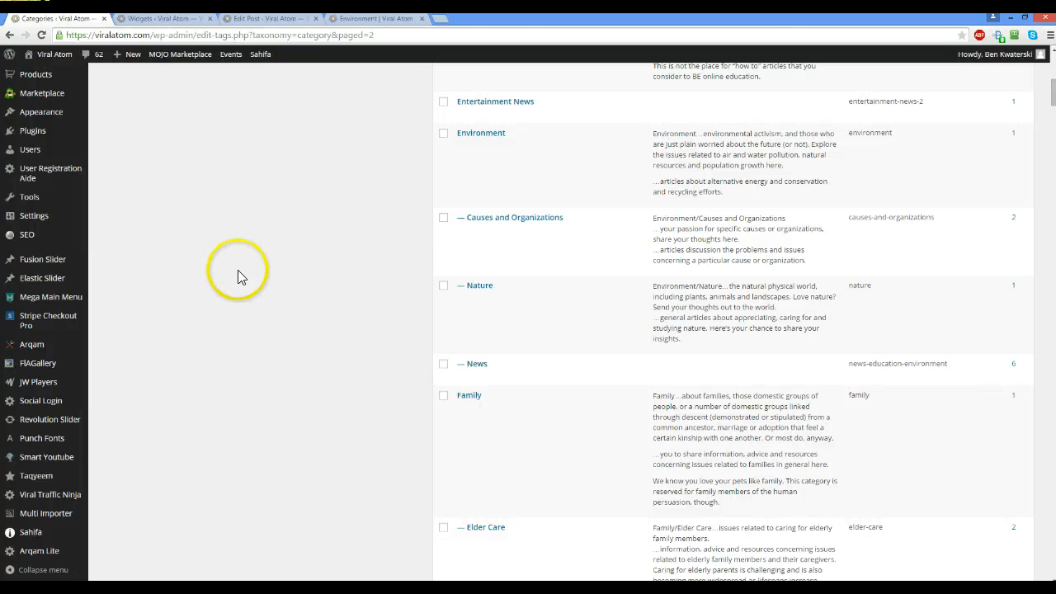
{"action": "scroll", "coordinate": [238, 270], "scroll_direction": "up", "scroll_amount": 3}
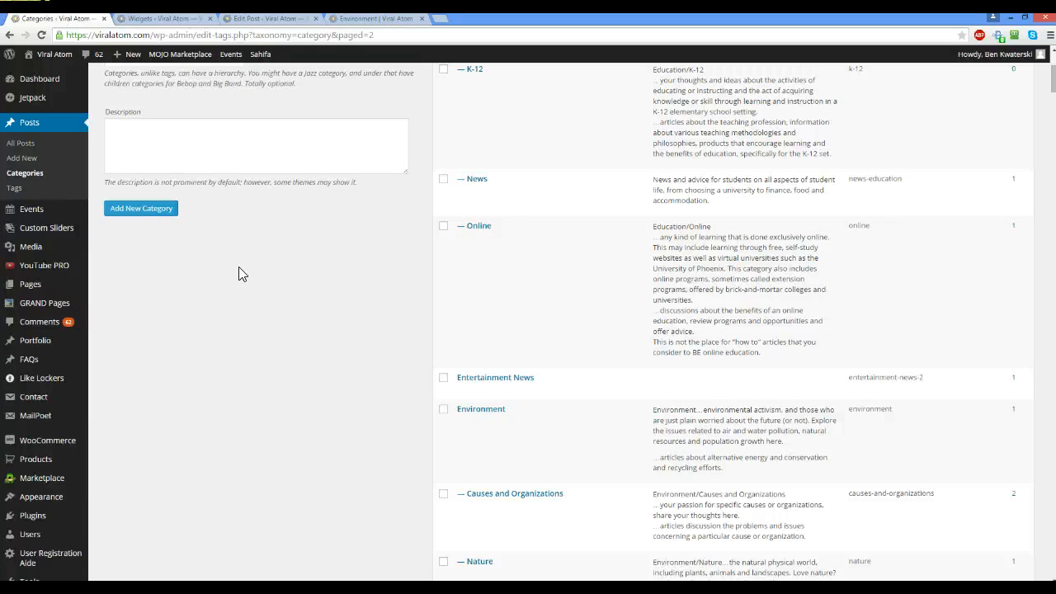